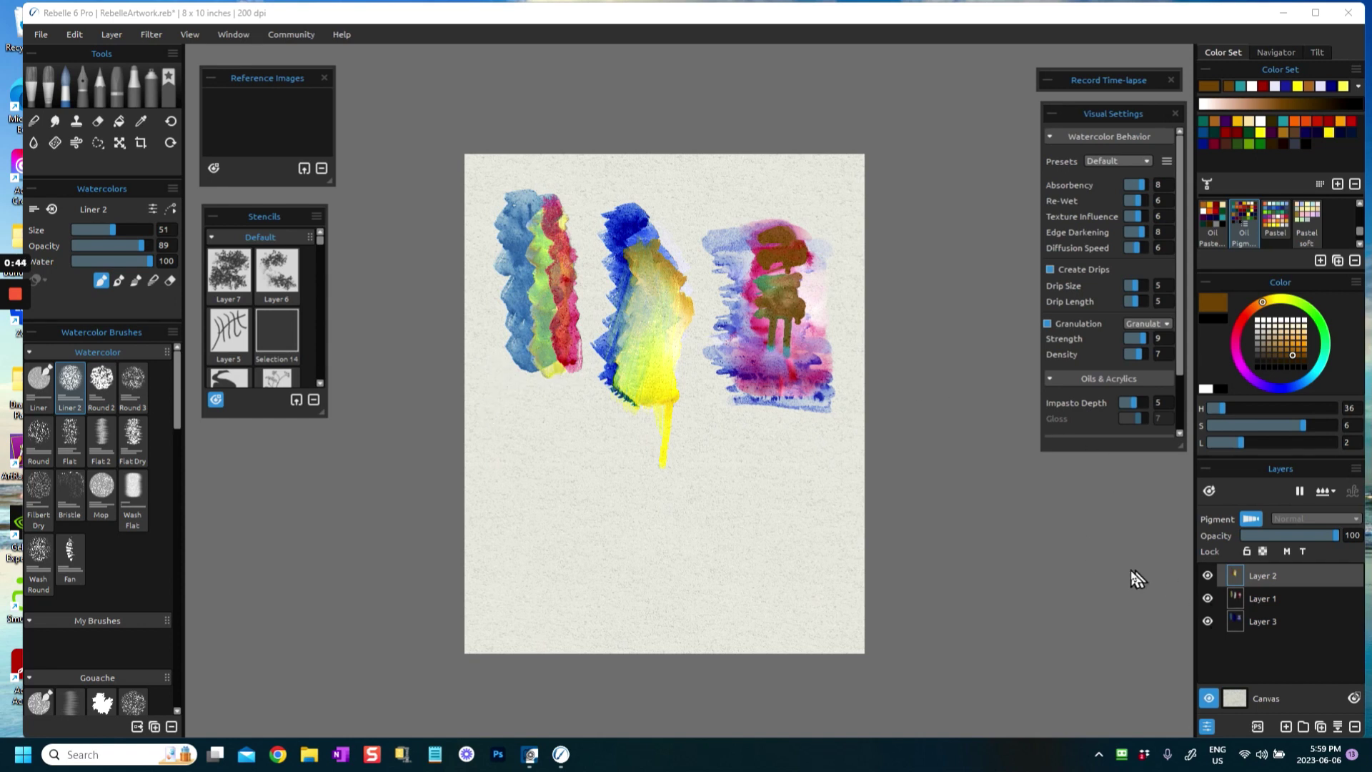
Paint pale beige watercolor over the brown marks in the blue-and-magenta swatch on Layer 2.
{"action": "left_click", "coordinate": [1275, 332]}
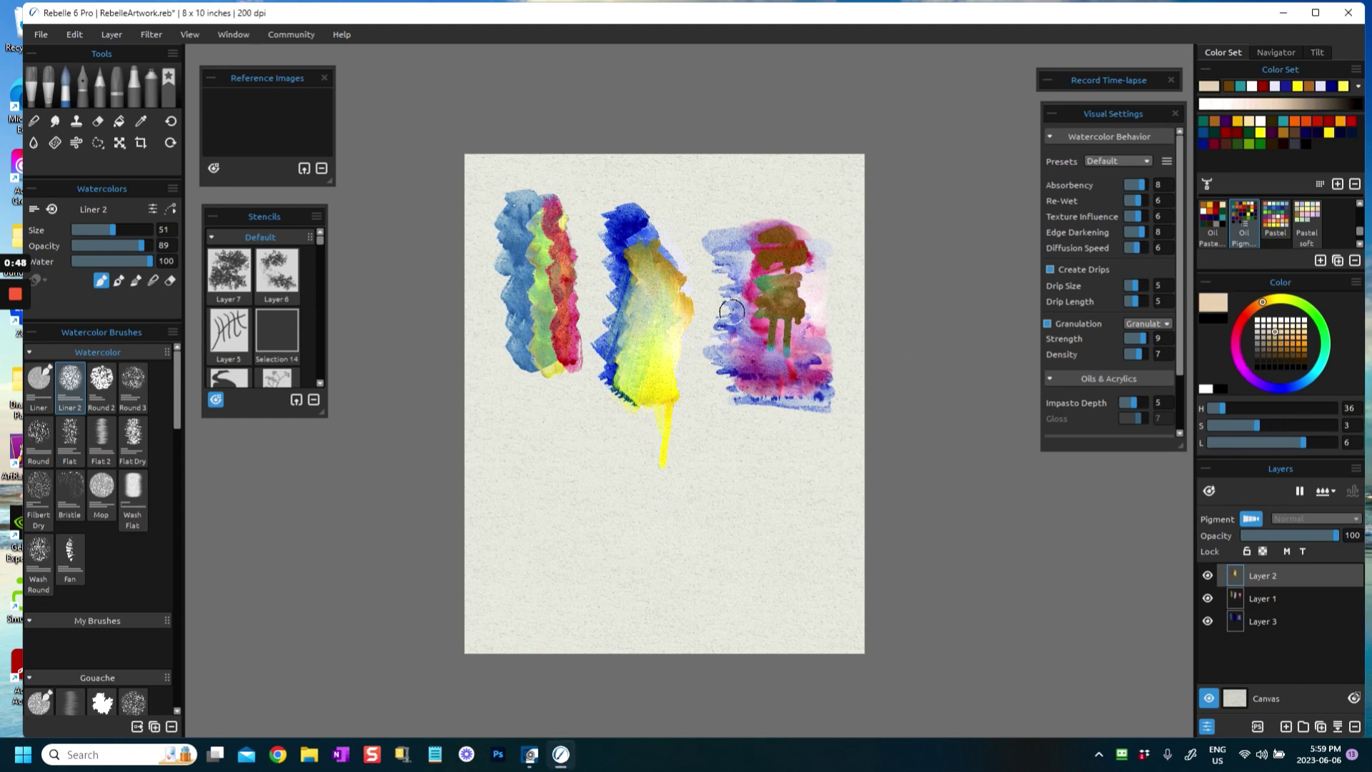
{"action": "mouse_move", "coordinate": [782, 287]}
{"action": "left_mouse_down"}
{"action": "mouse_move", "coordinate": [761, 275]}
{"action": "mouse_move", "coordinate": [761, 228]}
{"action": "left_mouse_up"}
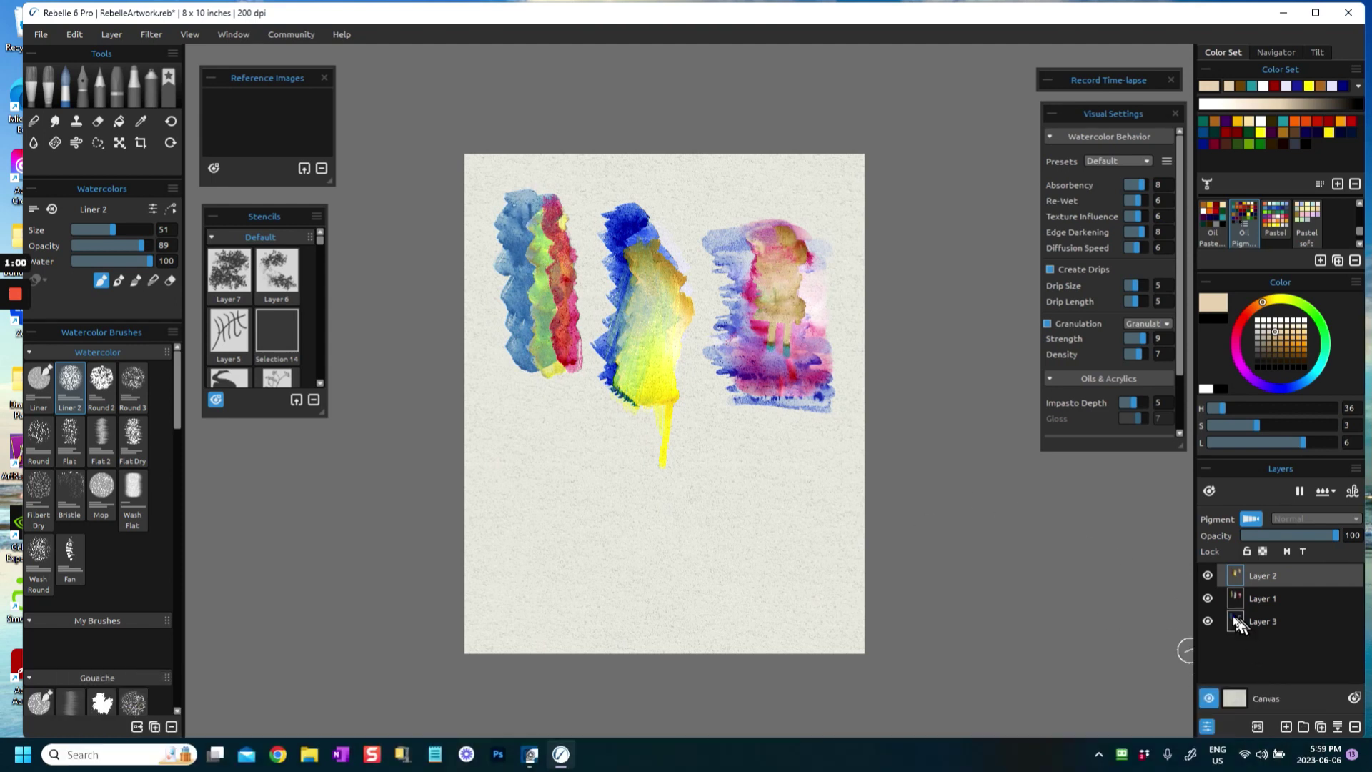
Make Layer 3 active and choose a bright blue with hue 225, saturation 6 and lightness 4.
{"action": "left_click", "coordinate": [1240, 621]}
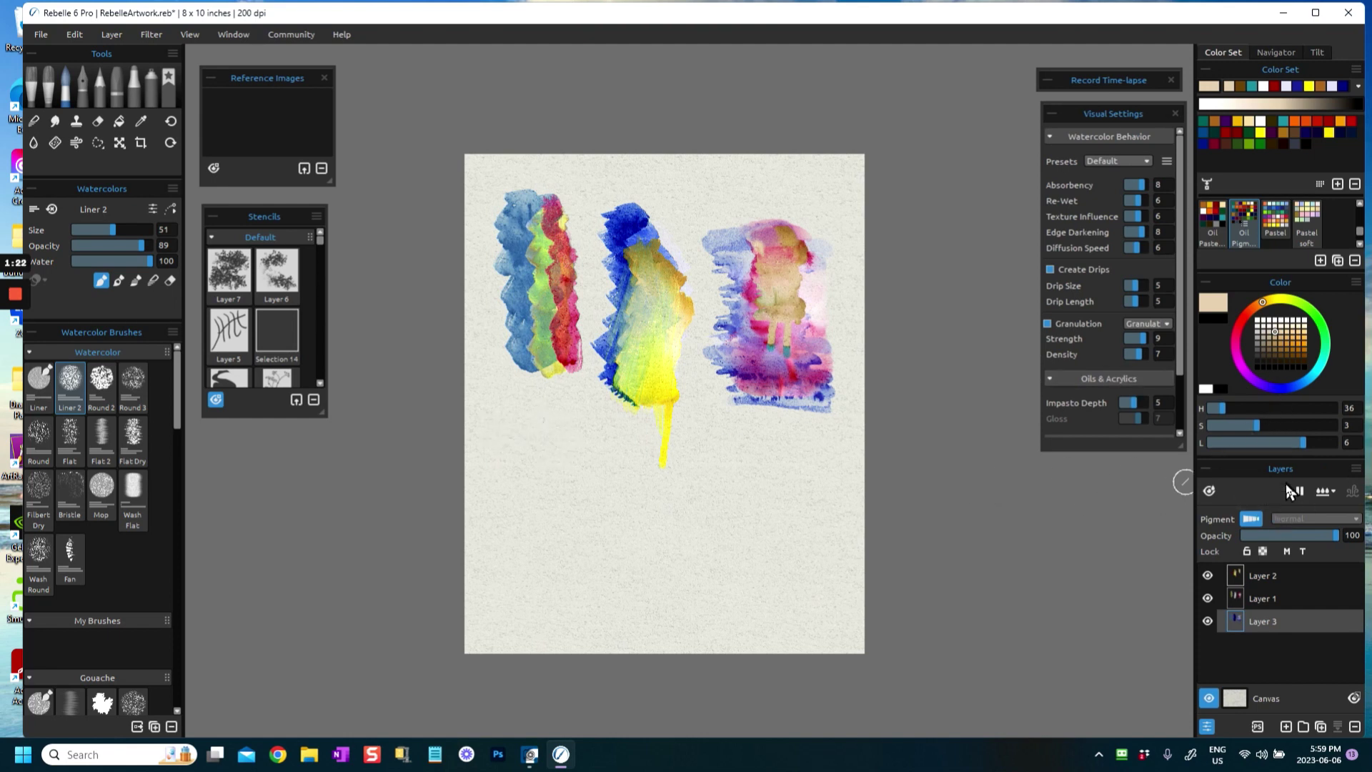
{"action": "left_click", "coordinate": [1279, 388]}
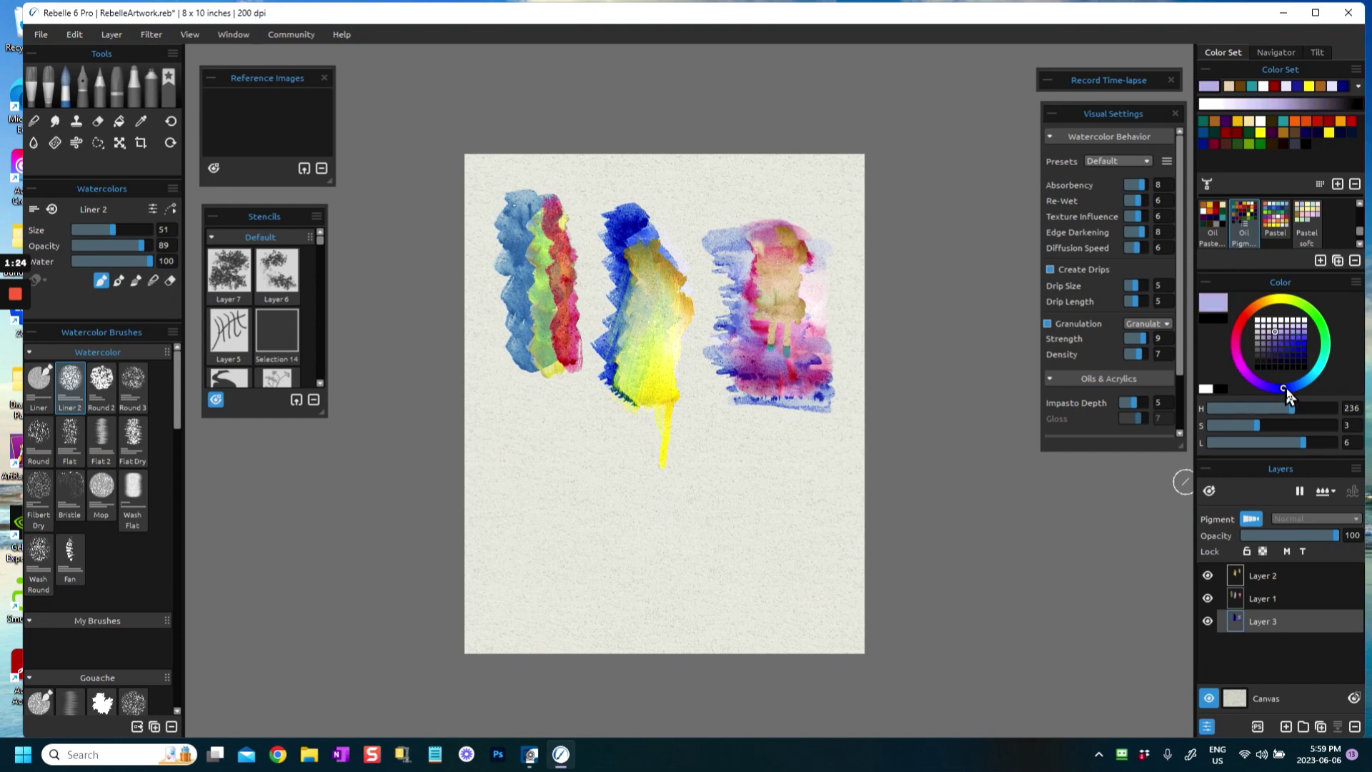
{"action": "left_click_drag", "start_coordinate": [1285, 346], "coordinate": [1293, 344]}
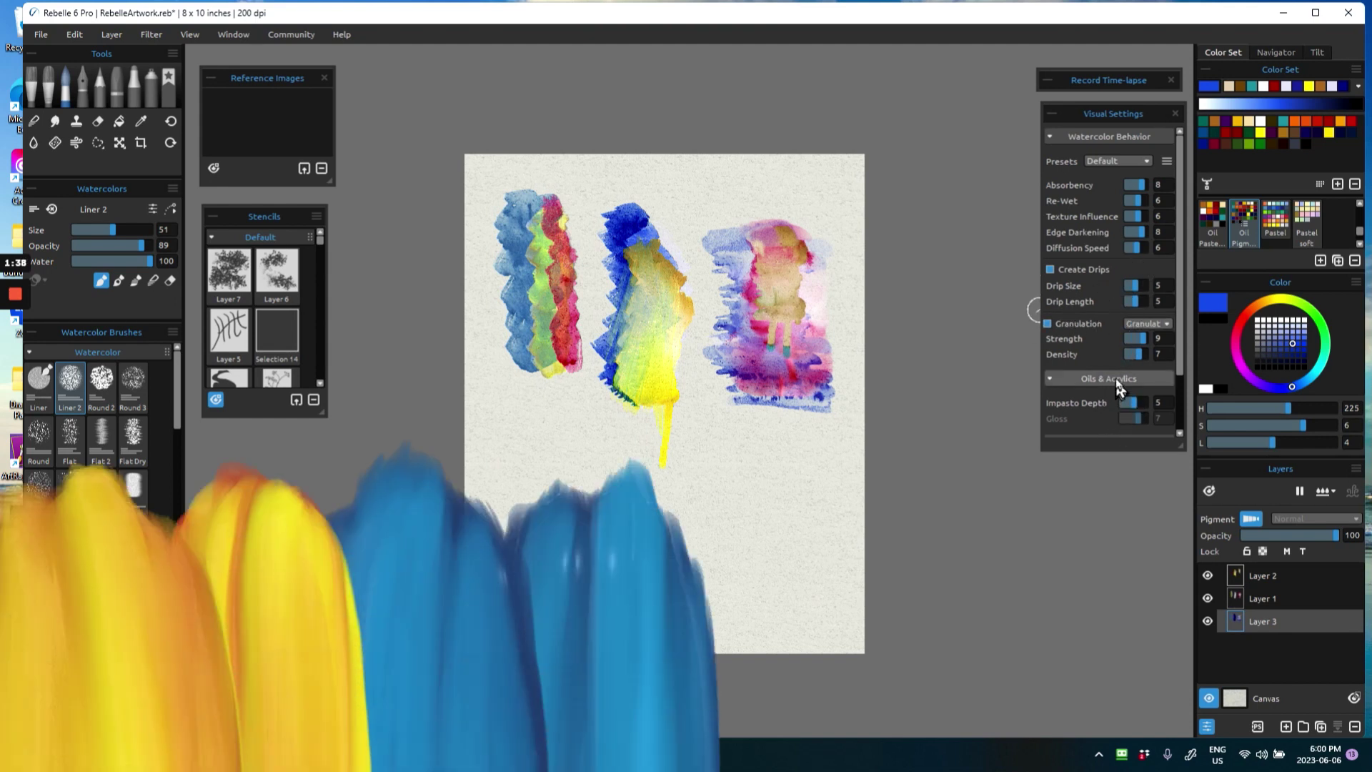
Configure the watercolor behavior with Granulation 1, absorbency 6, re-wet 7 and diffusion speed 5.
{"action": "left_click", "coordinate": [1145, 324]}
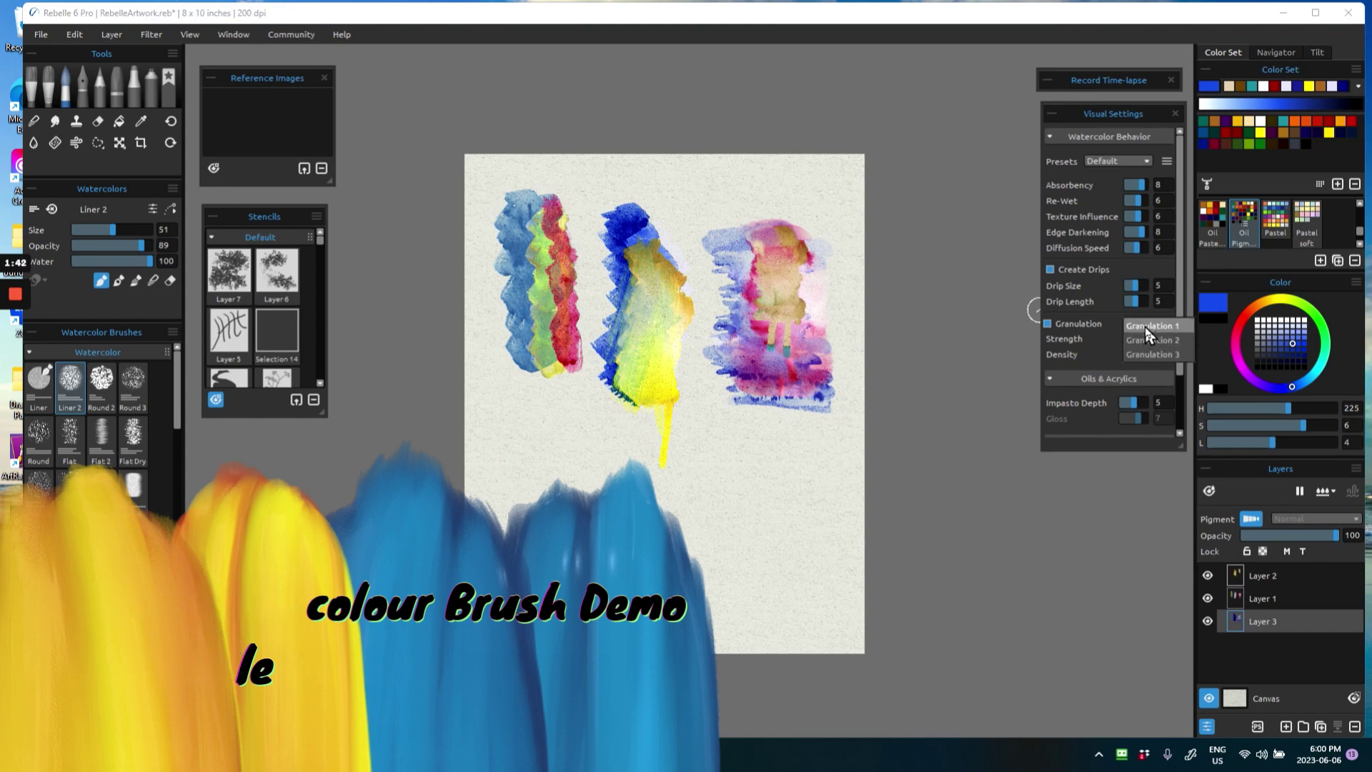
{"action": "left_click", "coordinate": [1145, 326]}
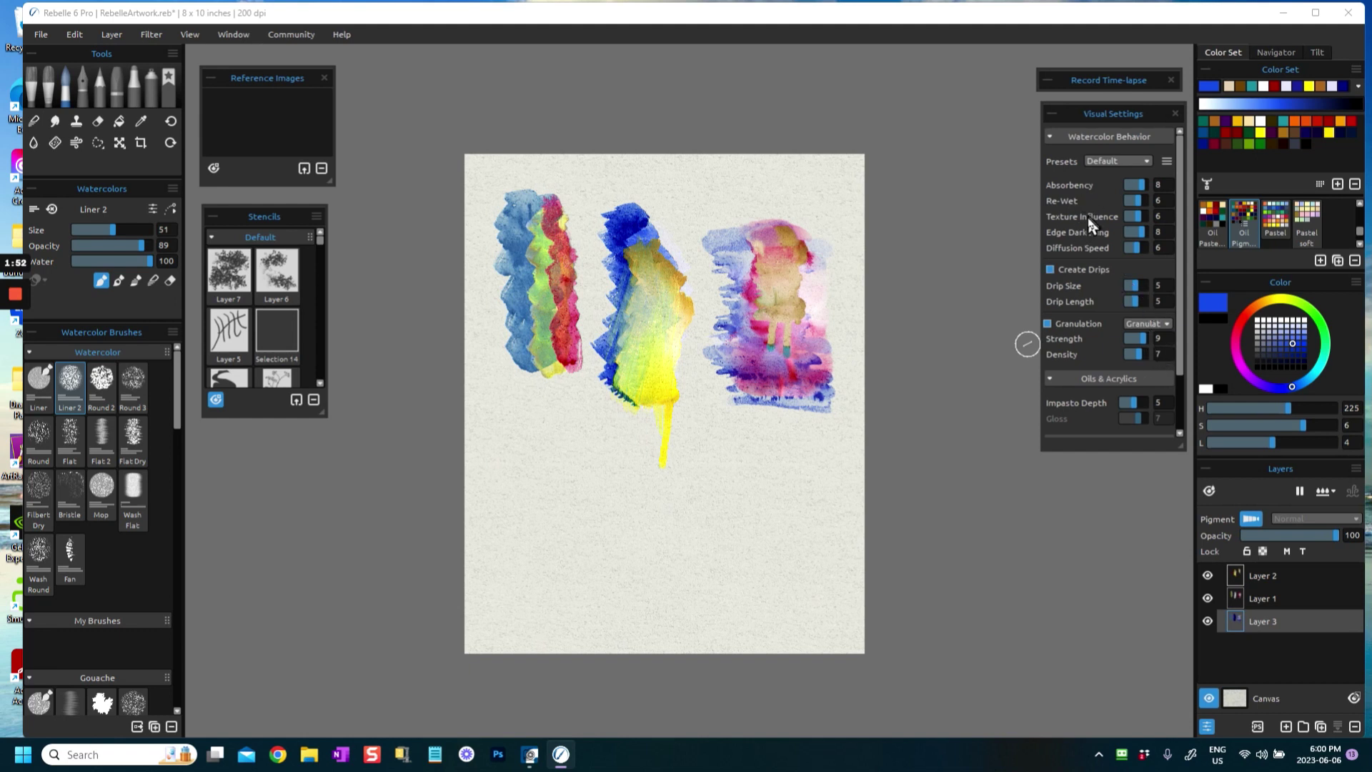
{"action": "left_click", "coordinate": [1143, 247]}
{"action": "left_click_drag", "start_coordinate": [1140, 246], "coordinate": [1138, 248]}
{"action": "left_click_drag", "start_coordinate": [1142, 187], "coordinate": [1136, 187]}
Brush a block of horizontal dark blue strokes (saturation 5, lightness 3) with Liner 2 below the blue, green and red swatch.
{"action": "left_click", "coordinate": [1286, 347]}
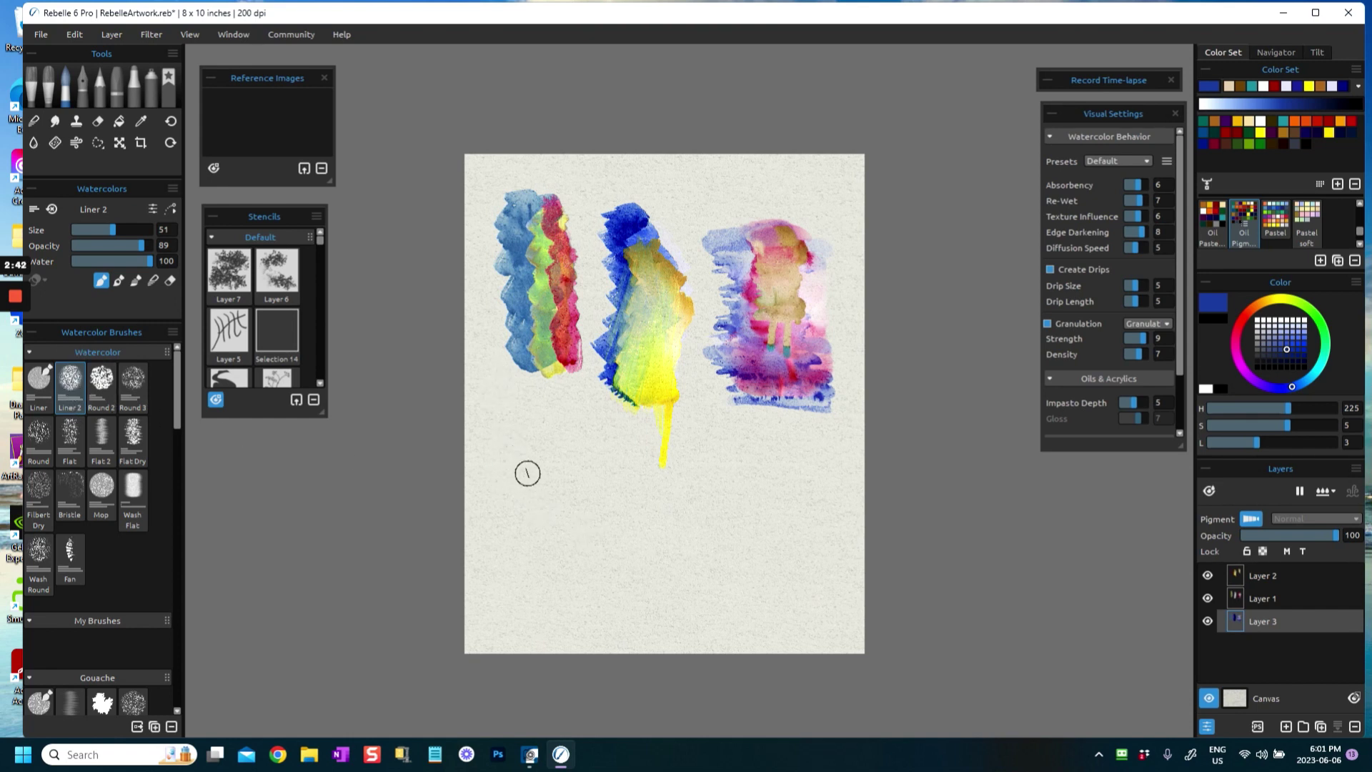
{"action": "mouse_move", "coordinate": [504, 449]}
{"action": "left_mouse_down"}
{"action": "mouse_move", "coordinate": [556, 448]}
{"action": "mouse_move", "coordinate": [562, 463]}
{"action": "left_mouse_up"}
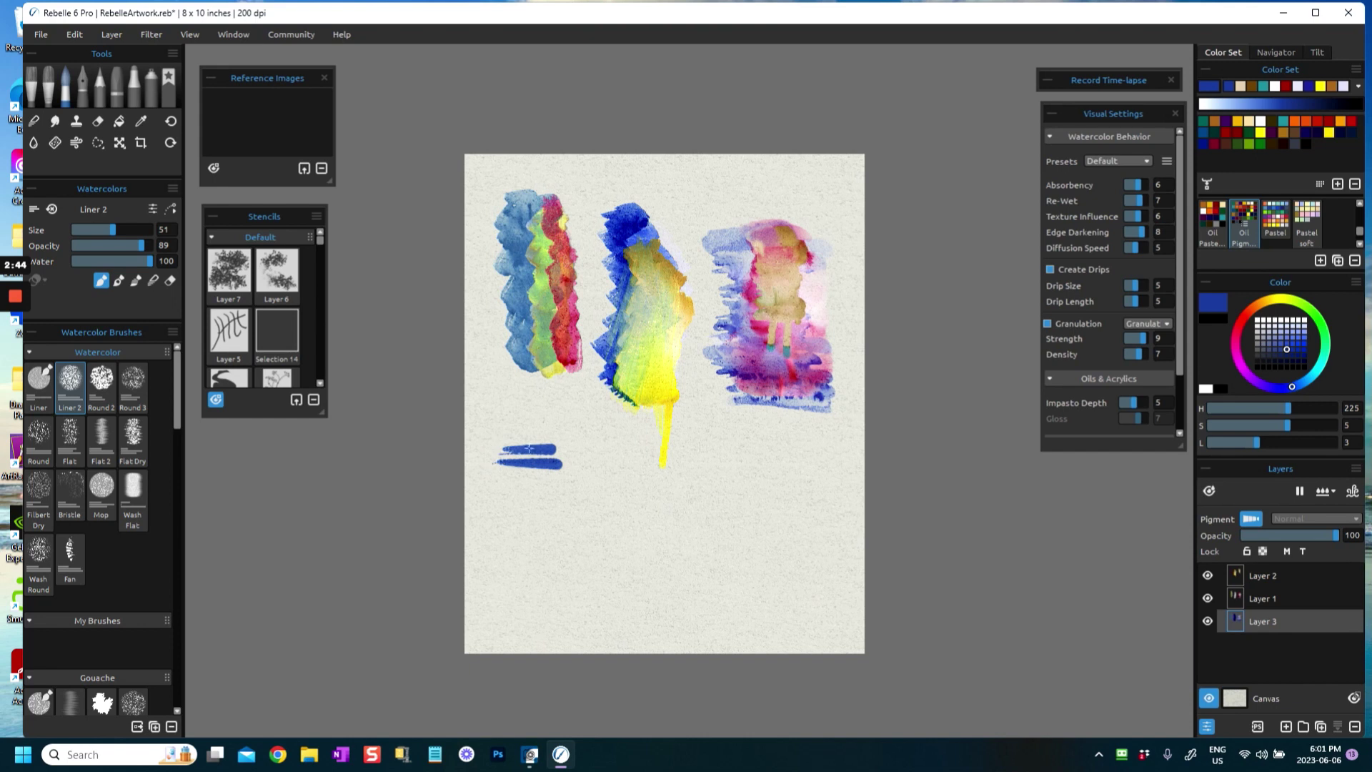
{"action": "left_click_drag", "start_coordinate": [474, 438], "coordinate": [556, 437]}
{"action": "mouse_move", "coordinate": [484, 482]}
{"action": "left_mouse_down"}
{"action": "mouse_move", "coordinate": [577, 484]}
{"action": "mouse_move", "coordinate": [568, 472]}
{"action": "mouse_move", "coordinate": [557, 504]}
{"action": "left_mouse_up"}
{"action": "mouse_move", "coordinate": [470, 513]}
{"action": "left_mouse_down"}
{"action": "mouse_move", "coordinate": [582, 511]}
{"action": "mouse_move", "coordinate": [511, 488]}
{"action": "left_mouse_up"}
{"action": "left_click_drag", "start_coordinate": [477, 431], "coordinate": [546, 429]}
{"action": "left_click_drag", "start_coordinate": [553, 423], "coordinate": [477, 417]}
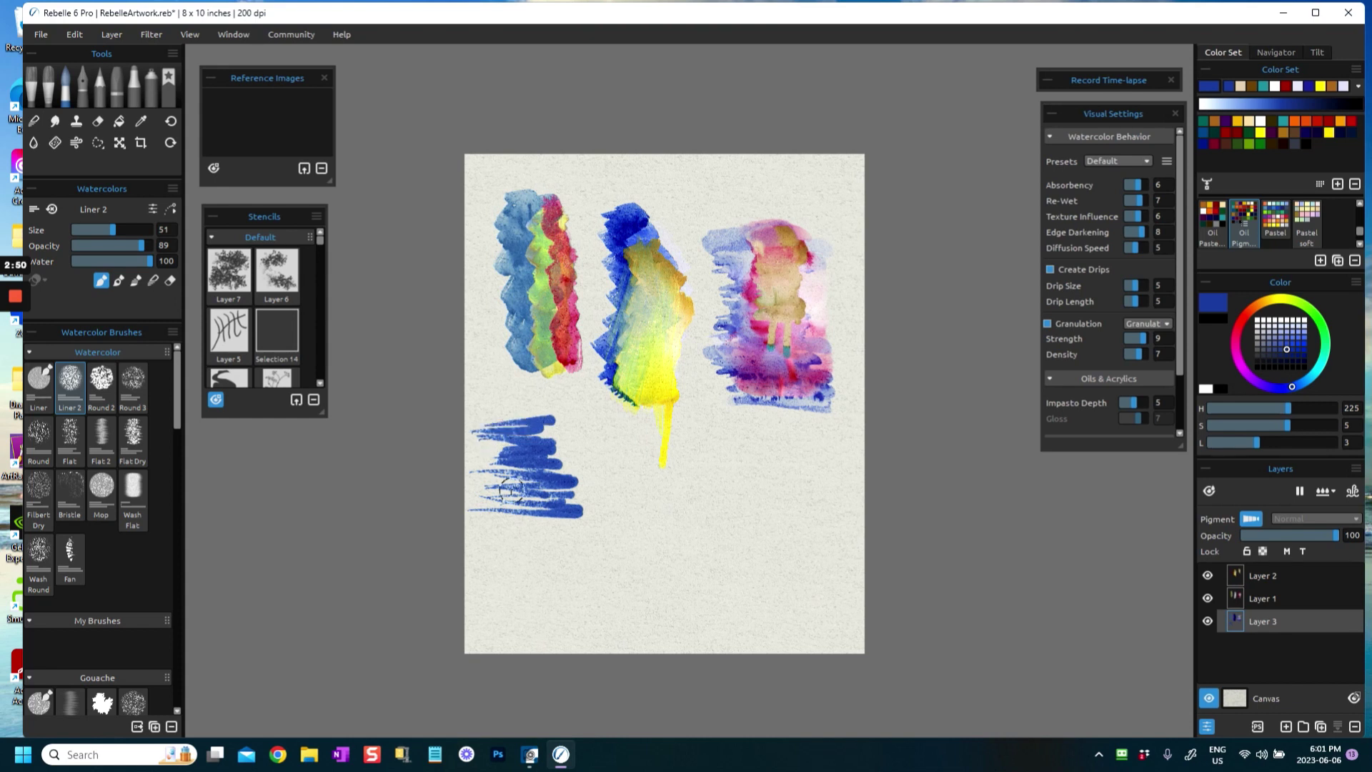
{"action": "mouse_move", "coordinate": [490, 516]}
{"action": "left_mouse_down"}
{"action": "mouse_move", "coordinate": [589, 540]}
{"action": "mouse_move", "coordinate": [480, 551]}
{"action": "left_mouse_up"}
Fill out the new dark blue block with overlapping strokes of the Bristle watercolor brush.
{"action": "left_click", "coordinate": [71, 490]}
{"action": "mouse_move", "coordinate": [560, 504]}
{"action": "left_mouse_down"}
{"action": "mouse_move", "coordinate": [511, 547]}
{"action": "mouse_move", "coordinate": [490, 527]}
{"action": "mouse_move", "coordinate": [562, 538]}
{"action": "mouse_move", "coordinate": [484, 555]}
{"action": "mouse_move", "coordinate": [490, 499]}
{"action": "mouse_move", "coordinate": [586, 483]}
{"action": "mouse_move", "coordinate": [465, 478]}
{"action": "mouse_move", "coordinate": [543, 458]}
{"action": "mouse_move", "coordinate": [472, 455]}
{"action": "mouse_move", "coordinate": [561, 435]}
{"action": "mouse_move", "coordinate": [471, 419]}
{"action": "mouse_move", "coordinate": [551, 414]}
{"action": "mouse_move", "coordinate": [521, 436]}
{"action": "mouse_move", "coordinate": [475, 435]}
{"action": "mouse_move", "coordinate": [564, 437]}
{"action": "mouse_move", "coordinate": [502, 446]}
{"action": "left_mouse_up"}
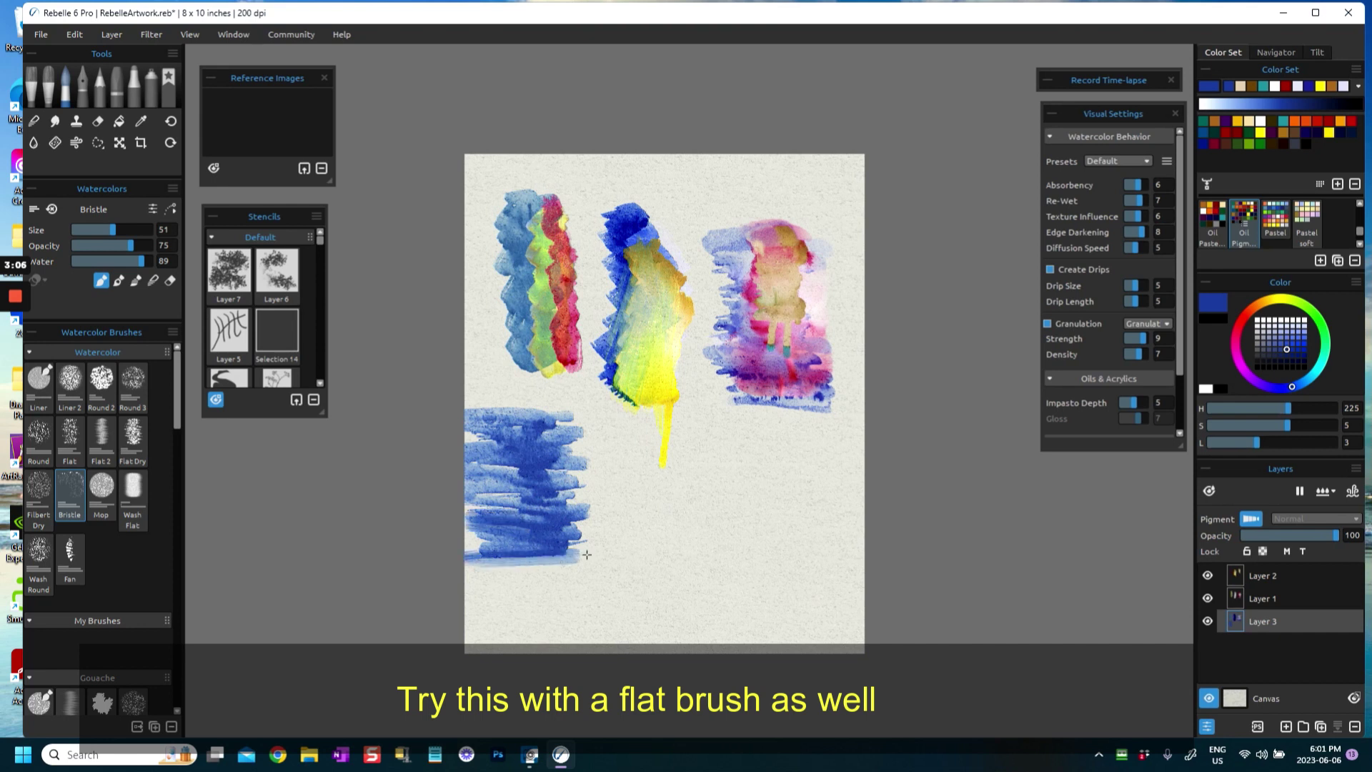
{"action": "mouse_move", "coordinate": [604, 509]}
{"action": "left_mouse_down"}
{"action": "mouse_move", "coordinate": [499, 401]}
{"action": "mouse_move", "coordinate": [581, 453]}
{"action": "mouse_move", "coordinate": [458, 421]}
{"action": "left_mouse_up"}
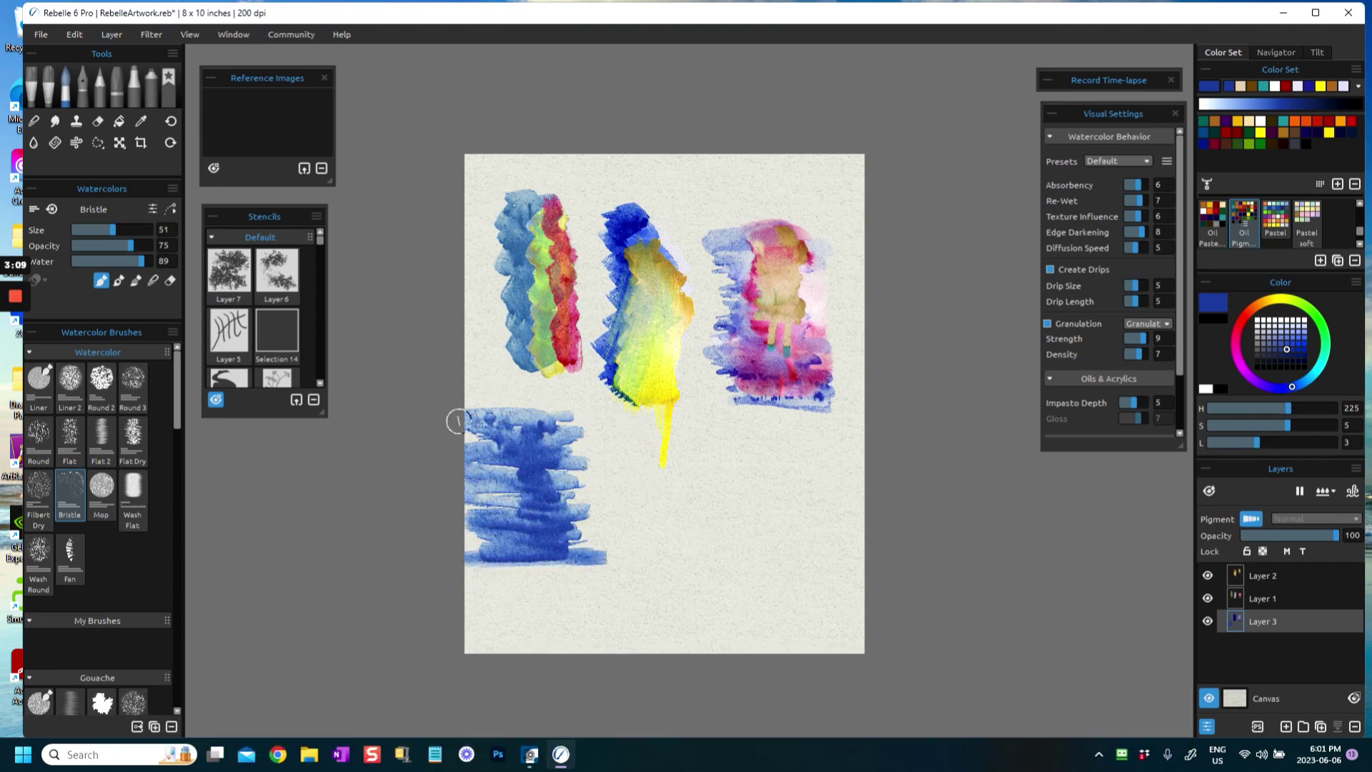
Paint pale blue (hue 225, saturation 4, lightness 7) over the middle and lower parts of the dark blue block.
{"action": "left_click", "coordinate": [1275, 336]}
{"action": "left_click", "coordinate": [1275, 344]}
{"action": "left_click_drag", "start_coordinate": [1279, 342], "coordinate": [1302, 331]}
{"action": "left_click", "coordinate": [1298, 326]}
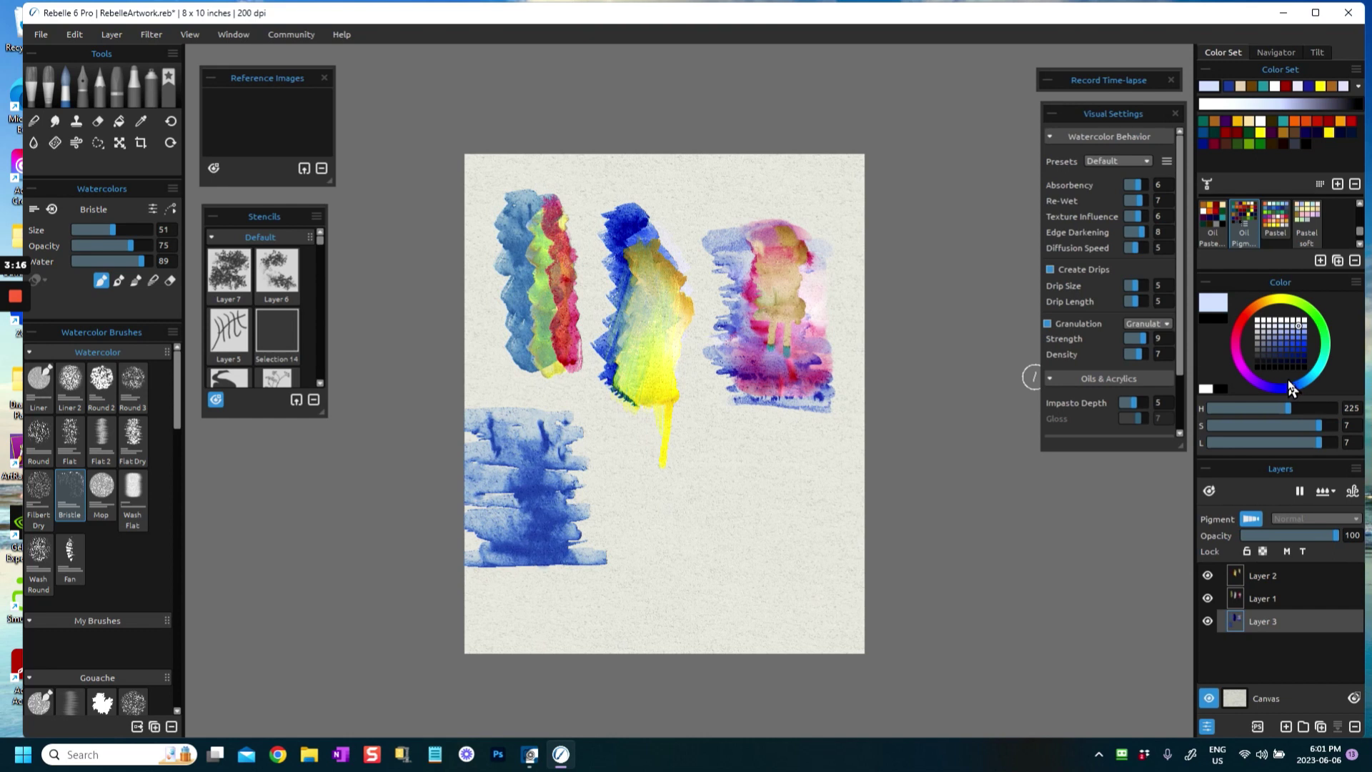
{"action": "left_click", "coordinate": [1281, 327]}
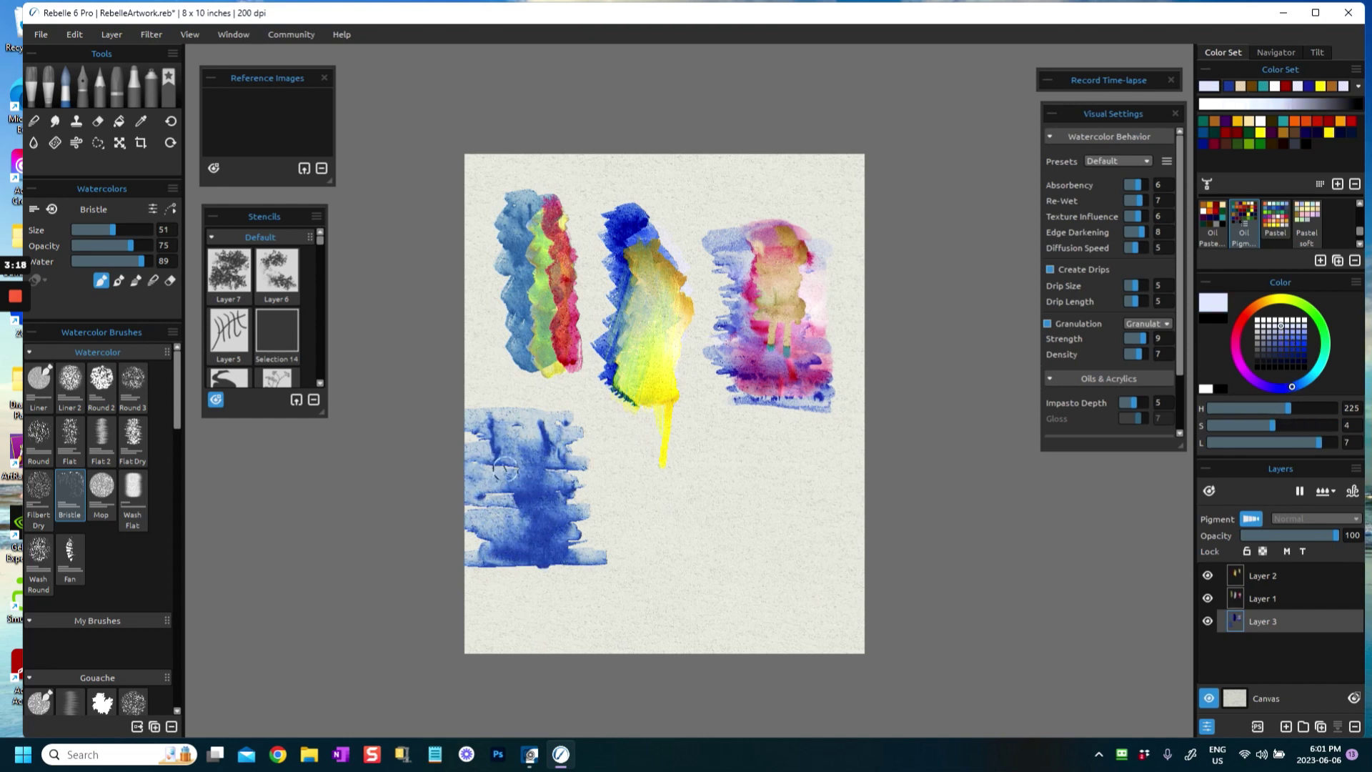
{"action": "mouse_move", "coordinate": [523, 438]}
{"action": "left_mouse_down"}
{"action": "mouse_move", "coordinate": [547, 422]}
{"action": "mouse_move", "coordinate": [530, 477]}
{"action": "left_mouse_up"}
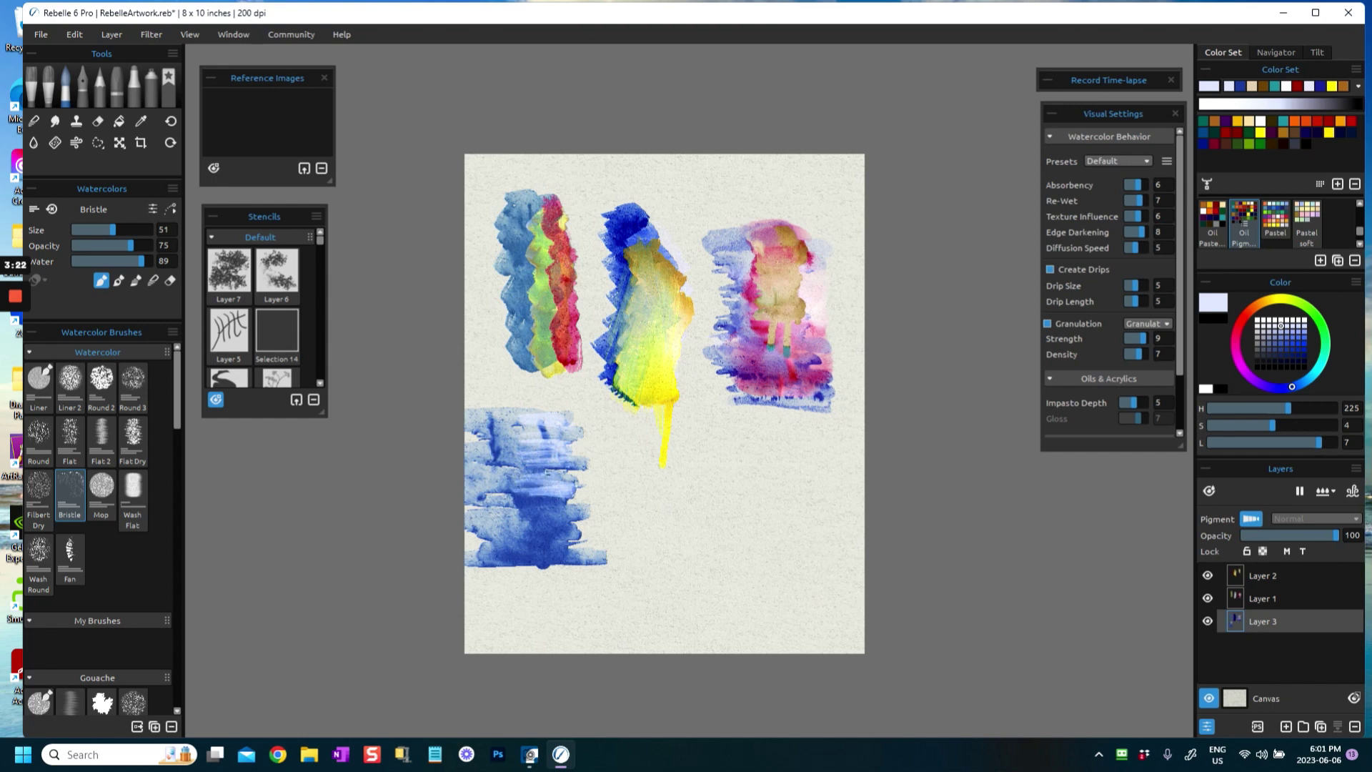
{"action": "mouse_move", "coordinate": [507, 523]}
{"action": "left_mouse_down"}
{"action": "mouse_move", "coordinate": [528, 502]}
{"action": "mouse_move", "coordinate": [556, 502]}
{"action": "mouse_move", "coordinate": [504, 549]}
{"action": "mouse_move", "coordinate": [572, 553]}
{"action": "mouse_move", "coordinate": [533, 561]}
{"action": "mouse_move", "coordinate": [561, 567]}
{"action": "mouse_move", "coordinate": [496, 544]}
{"action": "mouse_move", "coordinate": [547, 499]}
{"action": "mouse_move", "coordinate": [503, 485]}
{"action": "mouse_move", "coordinate": [541, 458]}
{"action": "mouse_move", "coordinate": [523, 428]}
{"action": "mouse_move", "coordinate": [561, 470]}
{"action": "left_mouse_up"}
{"action": "mouse_move", "coordinate": [554, 527]}
{"action": "left_mouse_down"}
{"action": "mouse_move", "coordinate": [579, 525]}
{"action": "mouse_move", "coordinate": [490, 560]}
{"action": "mouse_move", "coordinate": [564, 564]}
{"action": "left_mouse_up"}
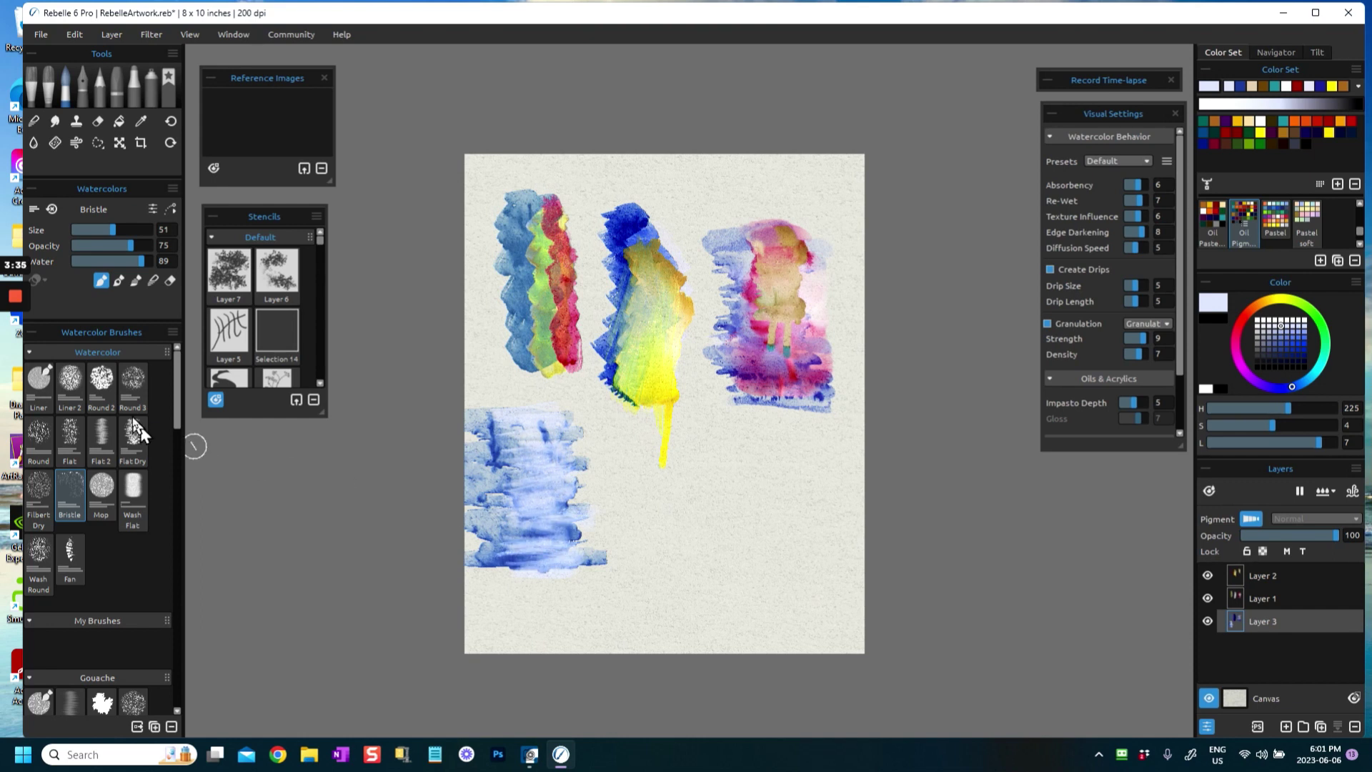
Blend the pale and dark blue paint together across the block using the brush's Blend mode.
{"action": "left_click", "coordinate": [152, 280]}
{"action": "mouse_move", "coordinate": [529, 540]}
{"action": "left_mouse_down"}
{"action": "mouse_move", "coordinate": [500, 575]}
{"action": "mouse_move", "coordinate": [486, 568]}
{"action": "mouse_move", "coordinate": [560, 547]}
{"action": "left_mouse_up"}
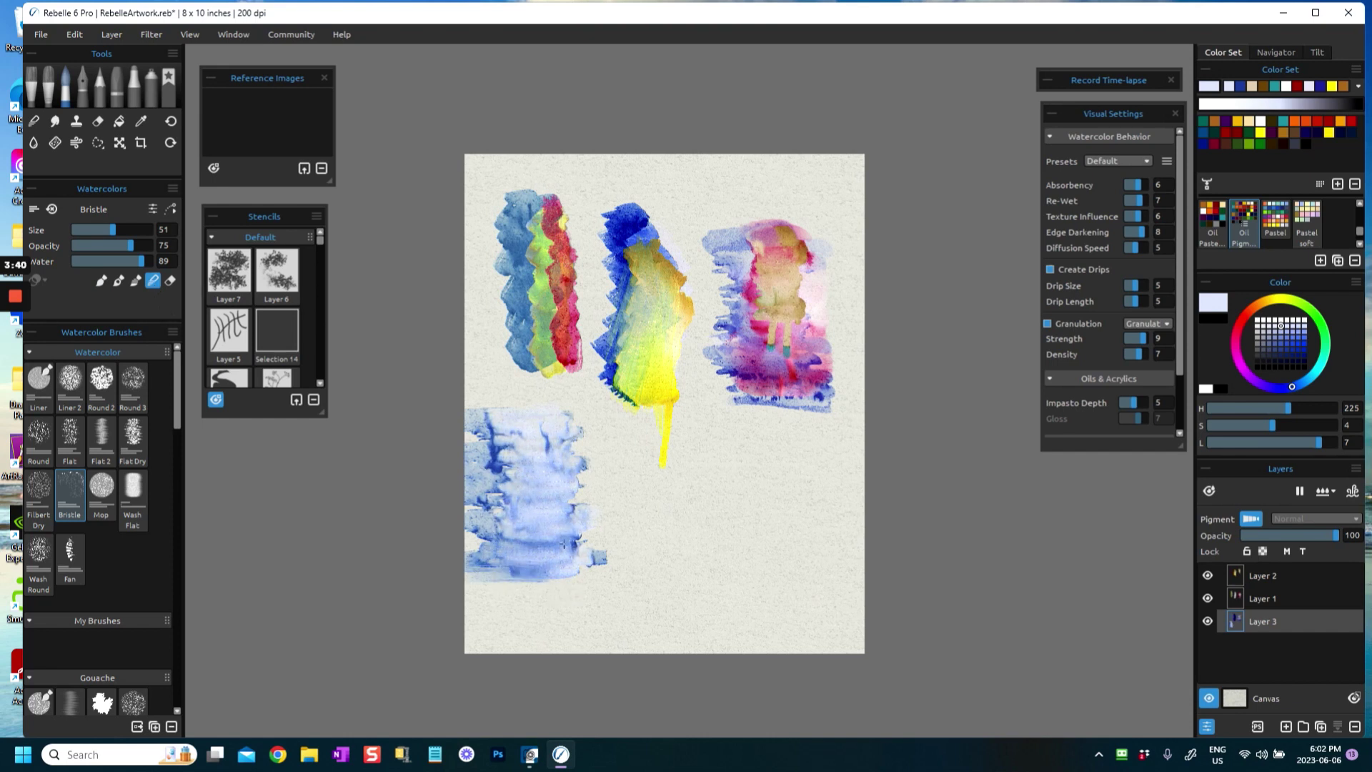
{"action": "left_click_drag", "start_coordinate": [526, 460], "coordinate": [489, 438]}
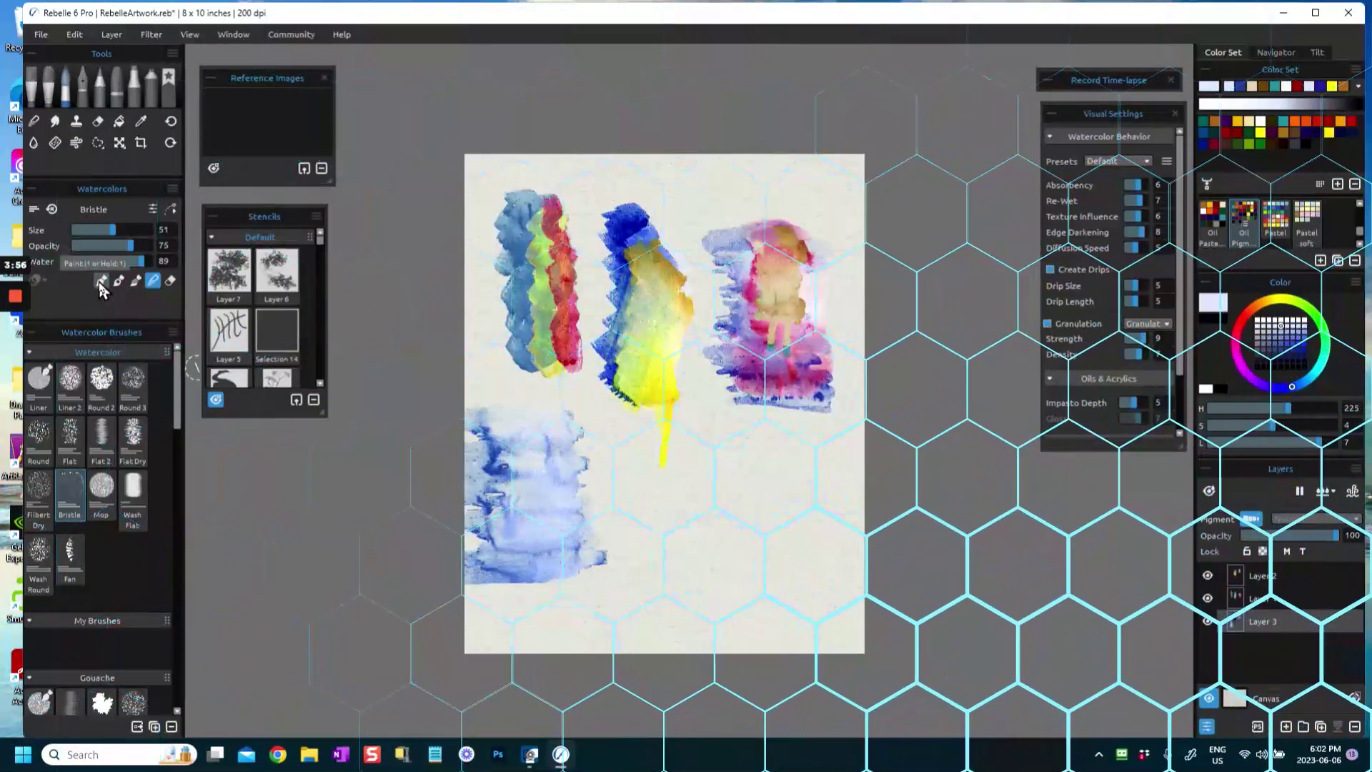
Return the Bristle brush to Paint mode and set its opacity to 84.
{"action": "left_click", "coordinate": [101, 280]}
{"action": "left_click_drag", "start_coordinate": [133, 250], "coordinate": [136, 254]}
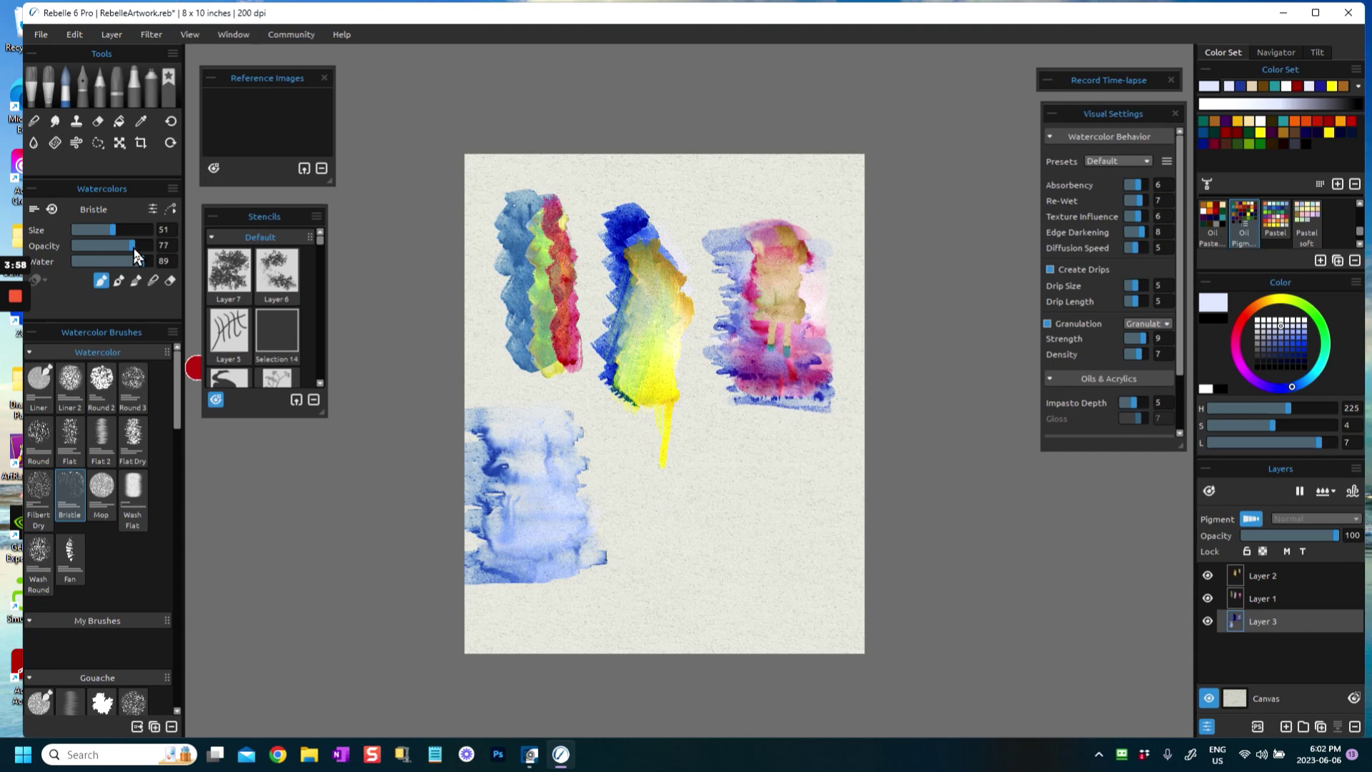
{"action": "left_click_drag", "start_coordinate": [140, 253], "coordinate": [115, 236]}
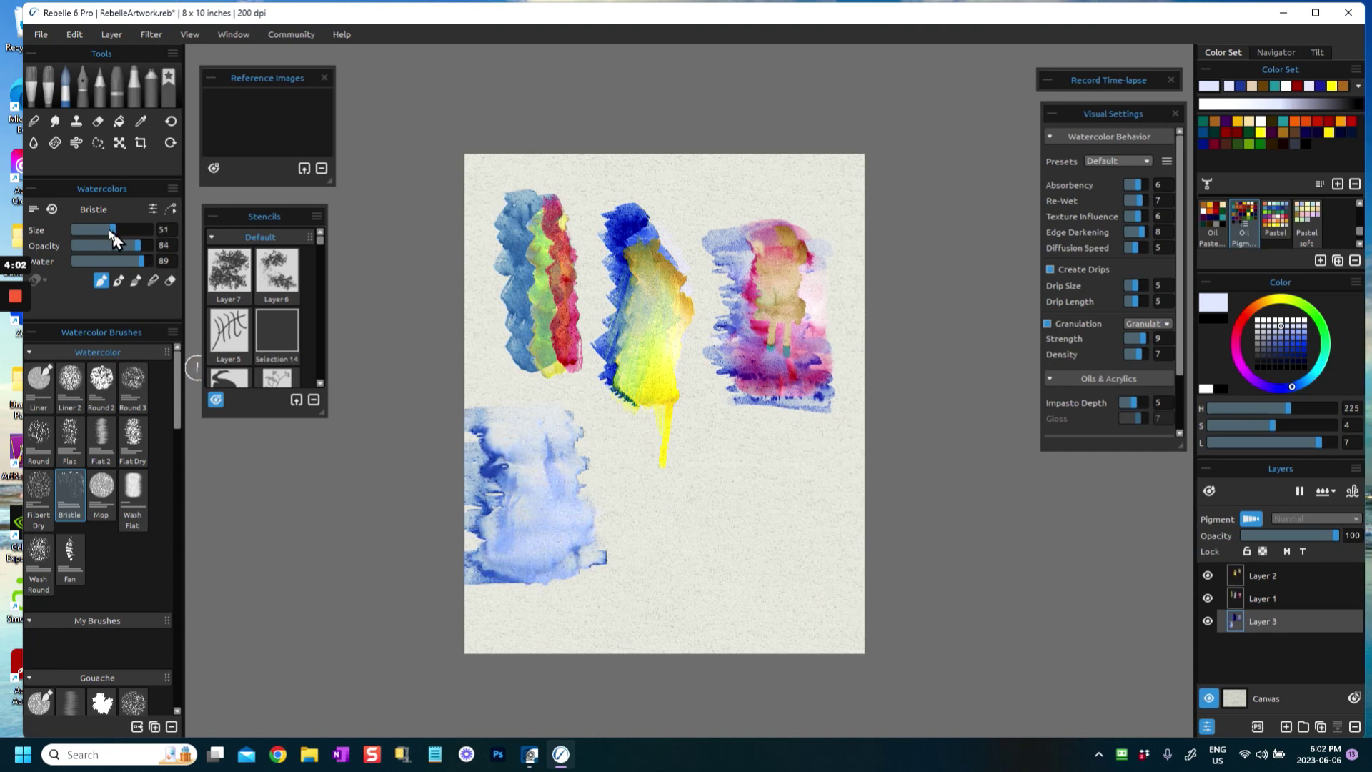
Paint Alizarin Crimson on Layer 1 over the upper and middle parts of the blue block.
{"action": "left_click", "coordinate": [1264, 602]}
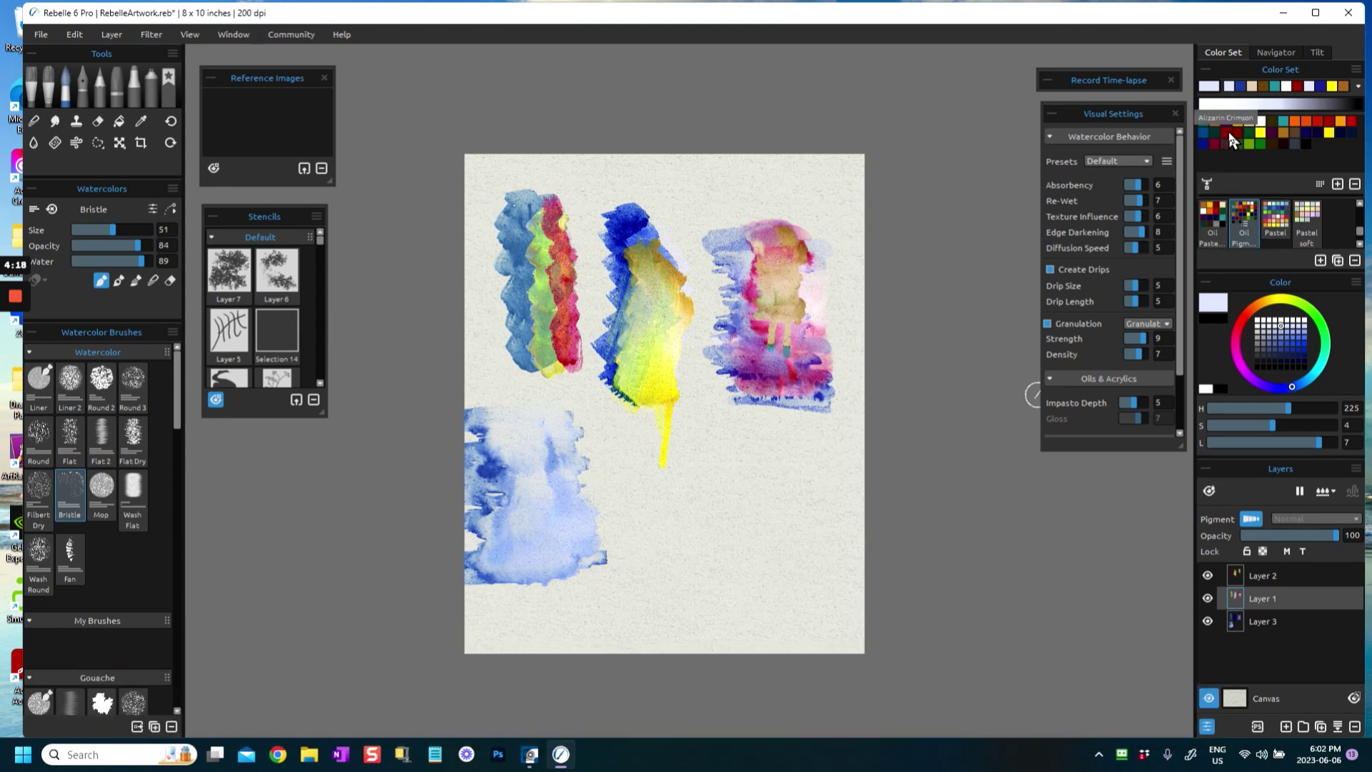
{"action": "left_click", "coordinate": [1225, 133]}
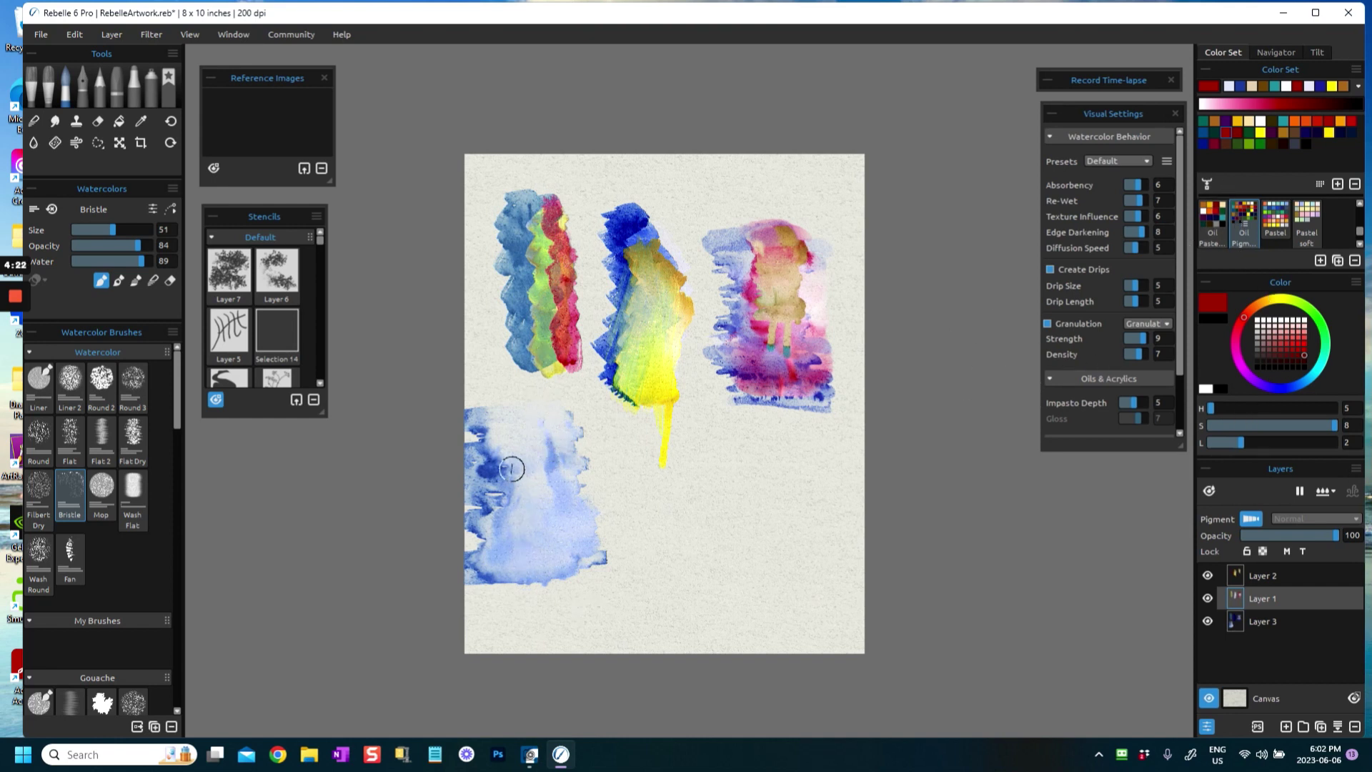
{"action": "mouse_move", "coordinate": [527, 504]}
{"action": "left_mouse_down"}
{"action": "mouse_move", "coordinate": [586, 504]}
{"action": "mouse_move", "coordinate": [515, 502]}
{"action": "mouse_move", "coordinate": [548, 473]}
{"action": "left_mouse_up"}
{"action": "mouse_move", "coordinate": [514, 460]}
{"action": "left_mouse_down"}
{"action": "mouse_move", "coordinate": [543, 470]}
{"action": "mouse_move", "coordinate": [509, 448]}
{"action": "mouse_move", "coordinate": [547, 442]}
{"action": "left_mouse_up"}
{"action": "left_click_drag", "start_coordinate": [513, 433], "coordinate": [547, 420]}
{"action": "left_click_drag", "start_coordinate": [509, 415], "coordinate": [549, 418]}
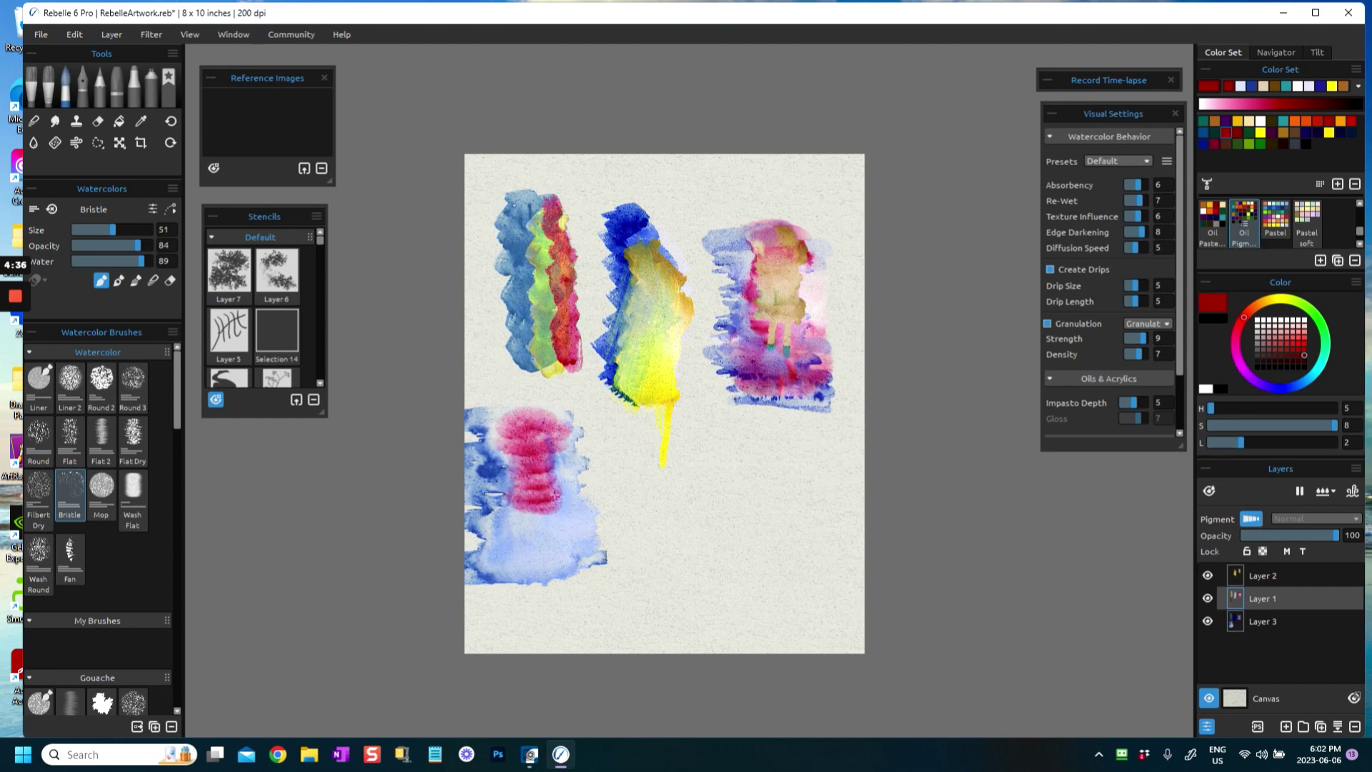
{"action": "left_click_drag", "start_coordinate": [566, 479], "coordinate": [565, 454]}
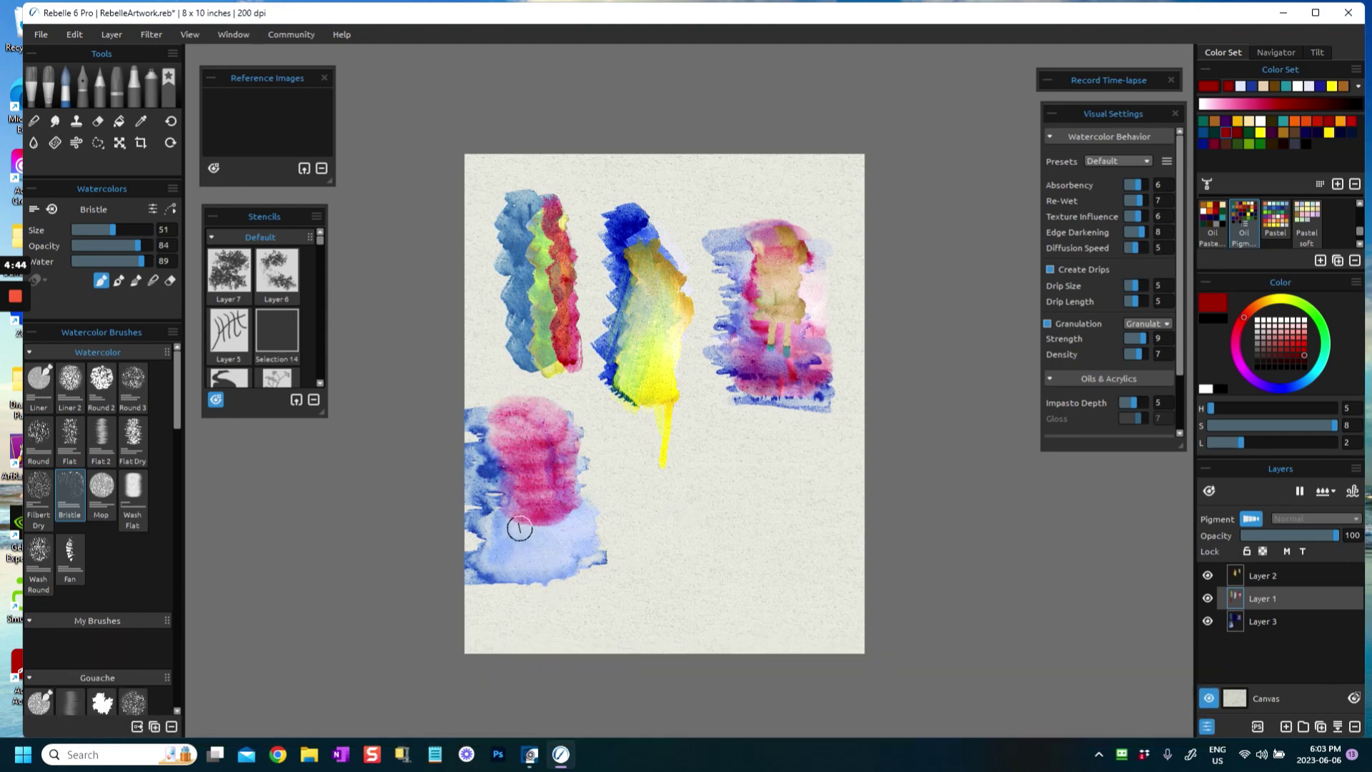
{"action": "mouse_move", "coordinate": [475, 526]}
{"action": "left_mouse_down"}
{"action": "mouse_move", "coordinate": [545, 520]}
{"action": "mouse_move", "coordinate": [516, 509]}
{"action": "left_mouse_up"}
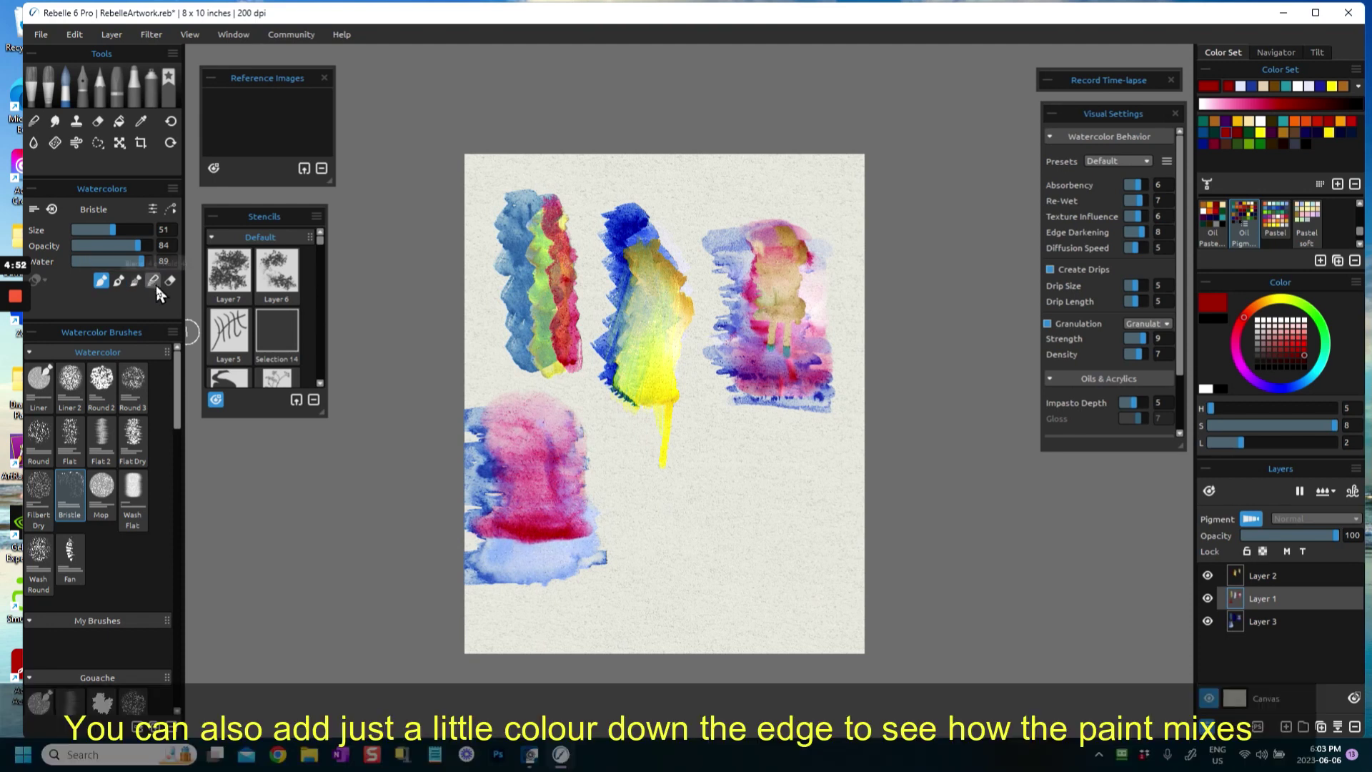
Blend the crimson into the blue along the lower part of the swatch using Blend mode.
{"action": "left_click", "coordinate": [152, 282]}
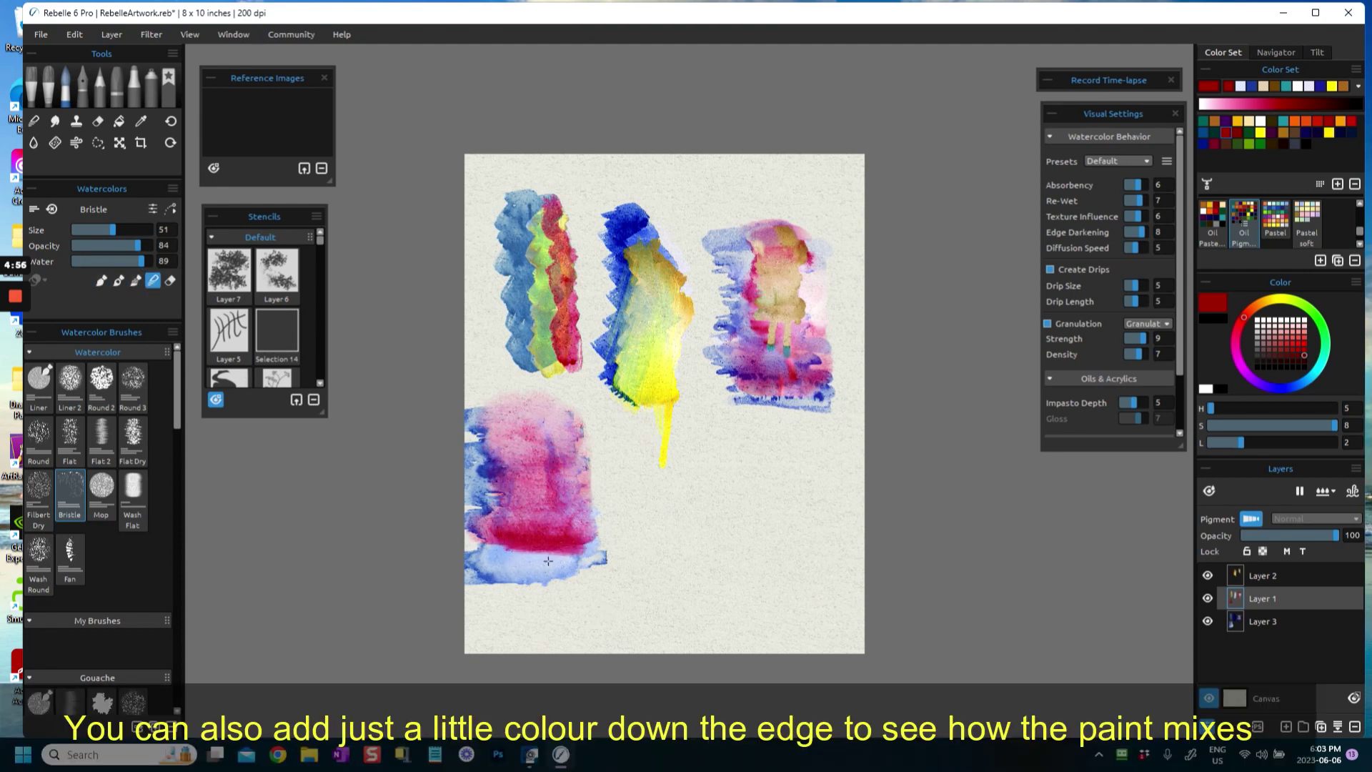
{"action": "left_click_drag", "start_coordinate": [576, 547], "coordinate": [496, 551]}
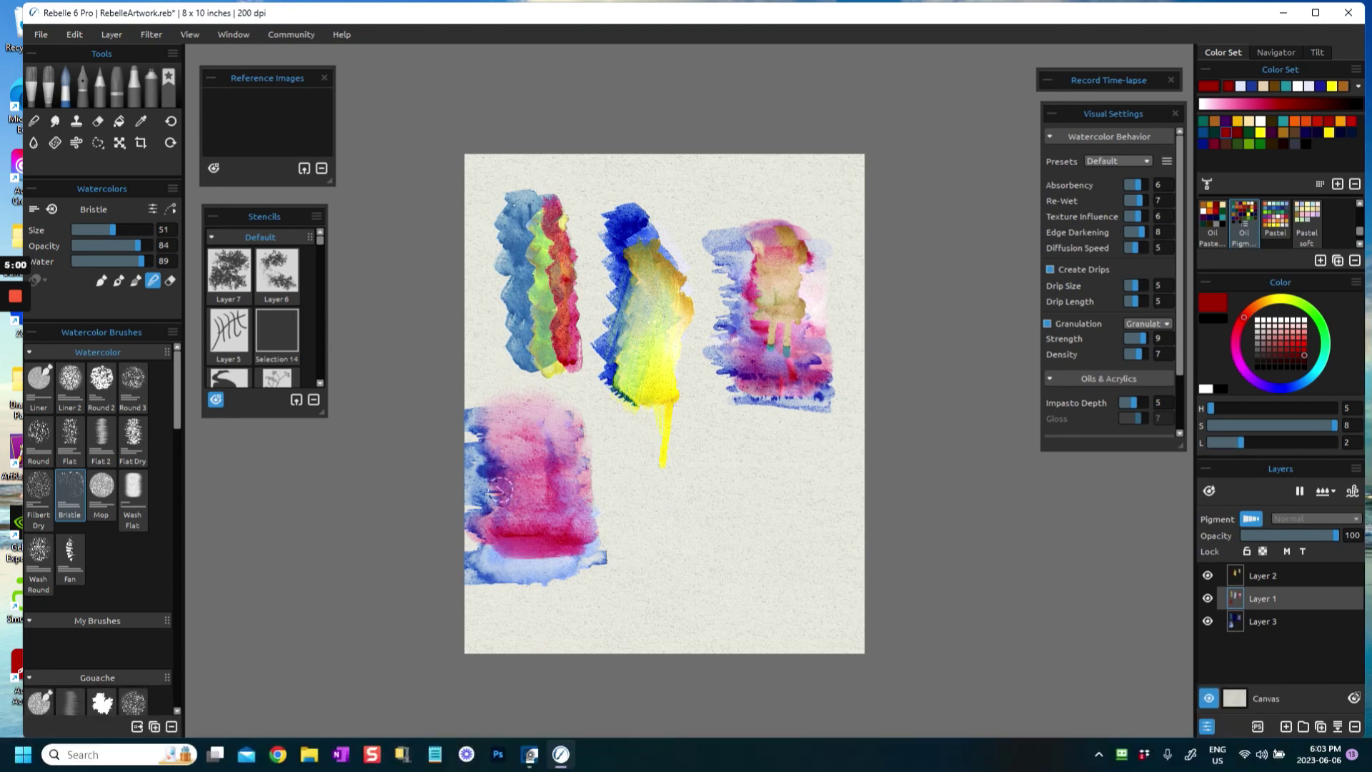
{"action": "mouse_move", "coordinate": [526, 554]}
{"action": "left_mouse_down"}
{"action": "mouse_move", "coordinate": [493, 569]}
{"action": "mouse_move", "coordinate": [577, 544]}
{"action": "mouse_move", "coordinate": [527, 532]}
{"action": "mouse_move", "coordinate": [557, 518]}
{"action": "mouse_move", "coordinate": [544, 516]}
{"action": "mouse_move", "coordinate": [586, 563]}
{"action": "mouse_move", "coordinate": [499, 550]}
{"action": "mouse_move", "coordinate": [583, 541]}
{"action": "mouse_move", "coordinate": [526, 603]}
{"action": "mouse_move", "coordinate": [506, 534]}
{"action": "mouse_move", "coordinate": [504, 549]}
{"action": "mouse_move", "coordinate": [574, 555]}
{"action": "mouse_move", "coordinate": [550, 587]}
{"action": "left_mouse_up"}
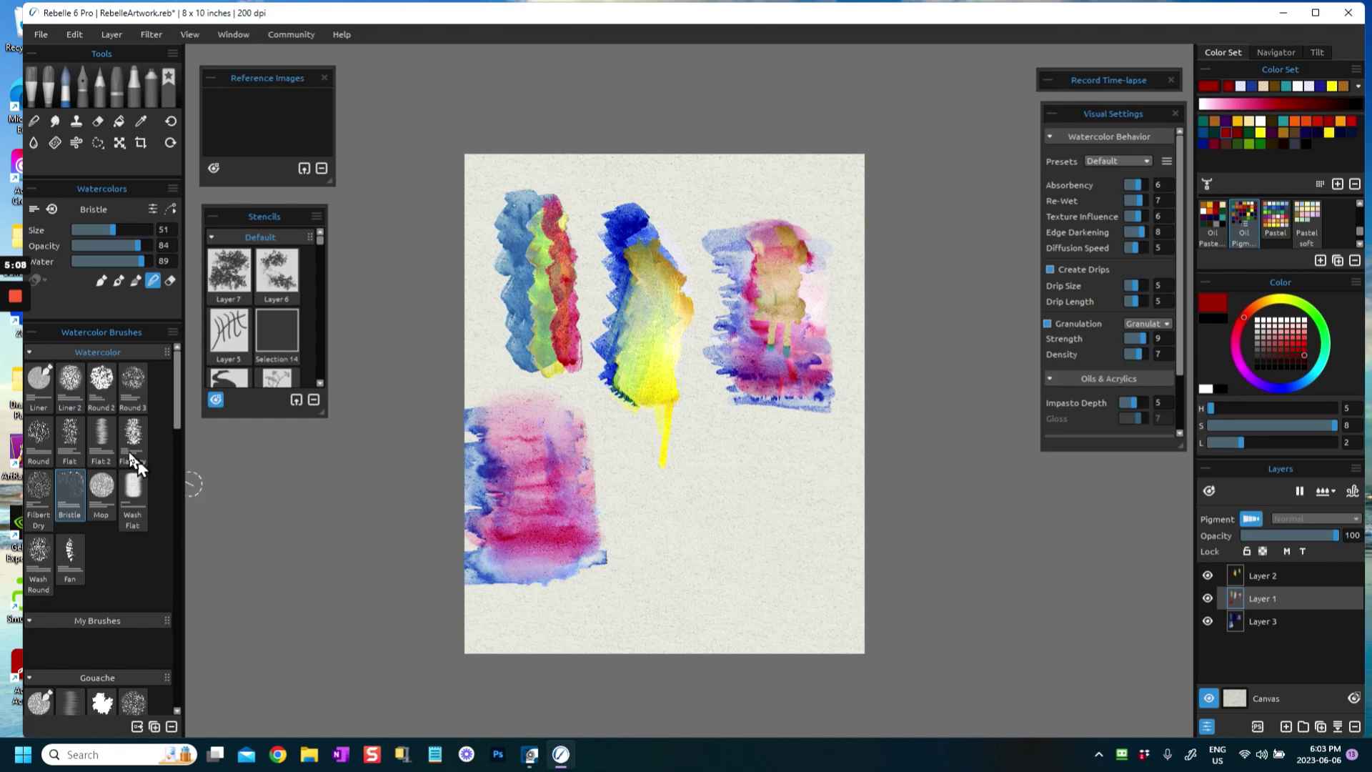
Switch back to Paint mode and brush bright blue (hue 226, saturation 6, lightness 4) into the upper part of the crimson swatch.
{"action": "left_click", "coordinate": [98, 284]}
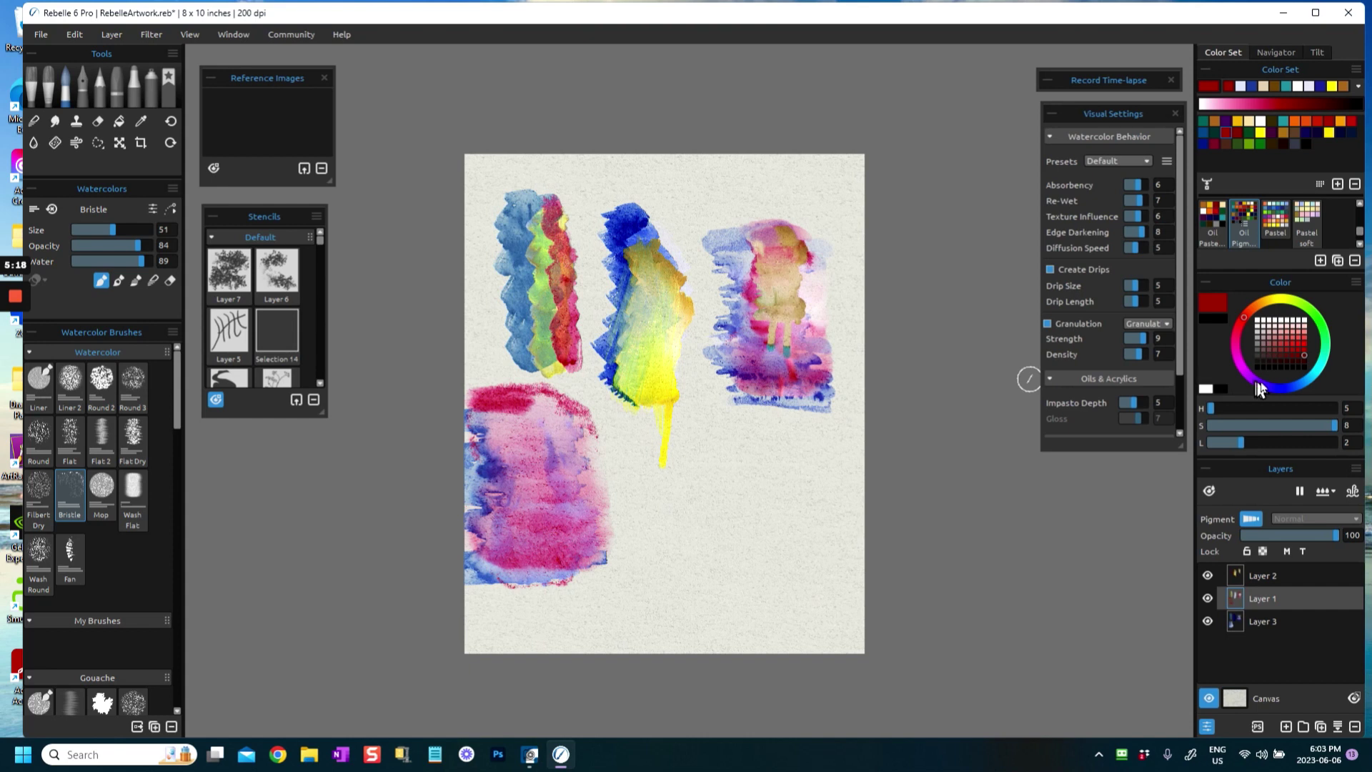
{"action": "left_click", "coordinate": [1291, 387]}
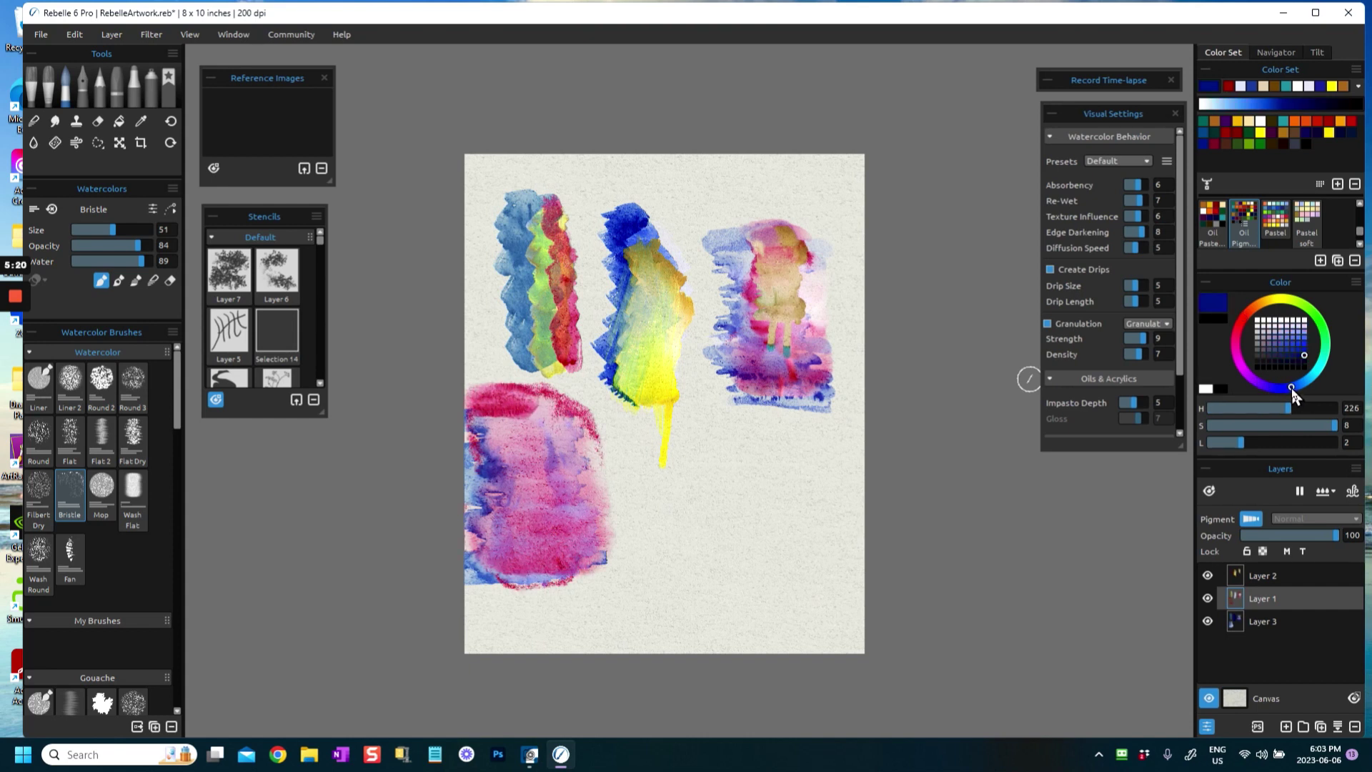
{"action": "left_click", "coordinate": [1292, 338]}
{"action": "left_click", "coordinate": [1292, 343]}
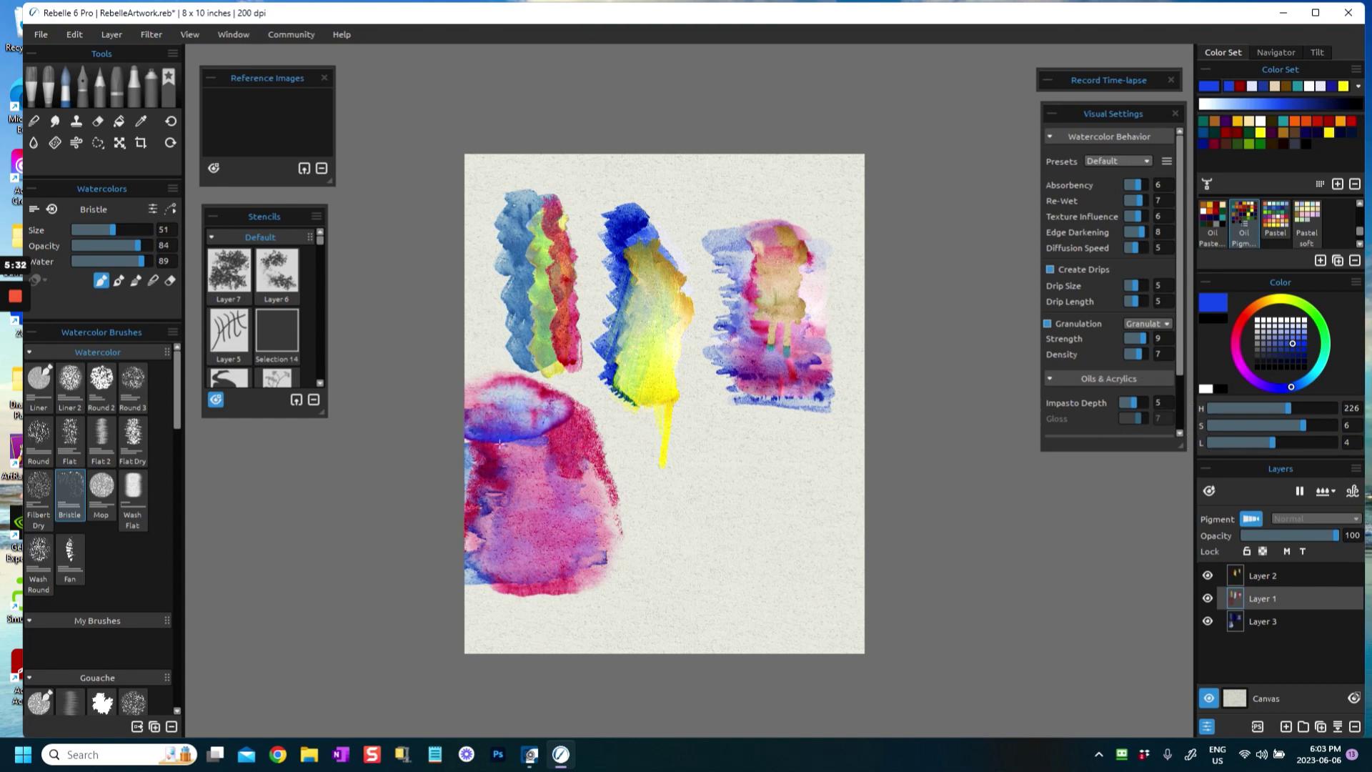
{"action": "mouse_move", "coordinate": [500, 469]}
{"action": "left_mouse_down"}
{"action": "mouse_move", "coordinate": [532, 466]}
{"action": "mouse_move", "coordinate": [509, 464]}
{"action": "left_mouse_up"}
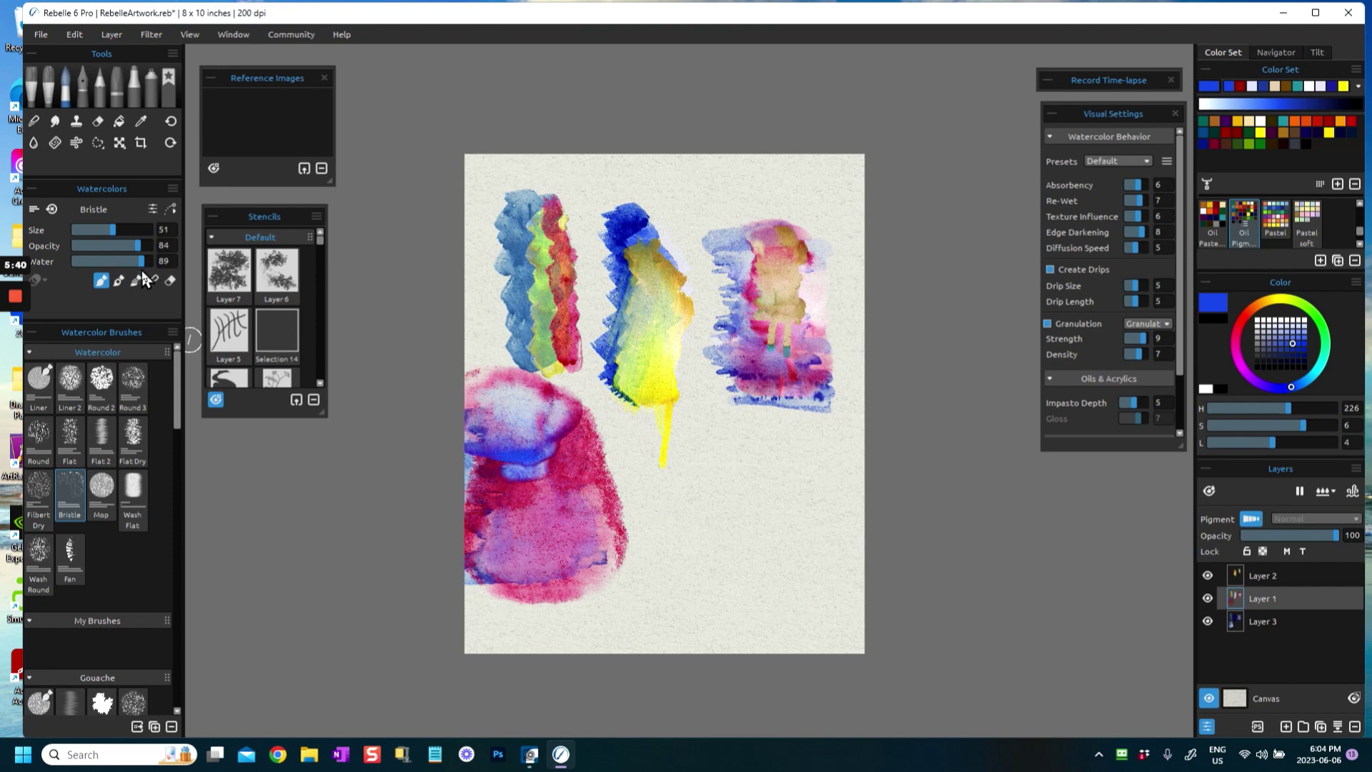
Set the brush's water to 74 and blend the blue and crimson across the swatch and its lower edge.
{"action": "mouse_move", "coordinate": [137, 263]}
{"action": "left_mouse_down"}
{"action": "mouse_move", "coordinate": [117, 264]}
{"action": "mouse_move", "coordinate": [140, 269]}
{"action": "left_mouse_up"}
{"action": "left_click", "coordinate": [151, 280]}
{"action": "left_click_drag", "start_coordinate": [519, 496], "coordinate": [542, 488]}
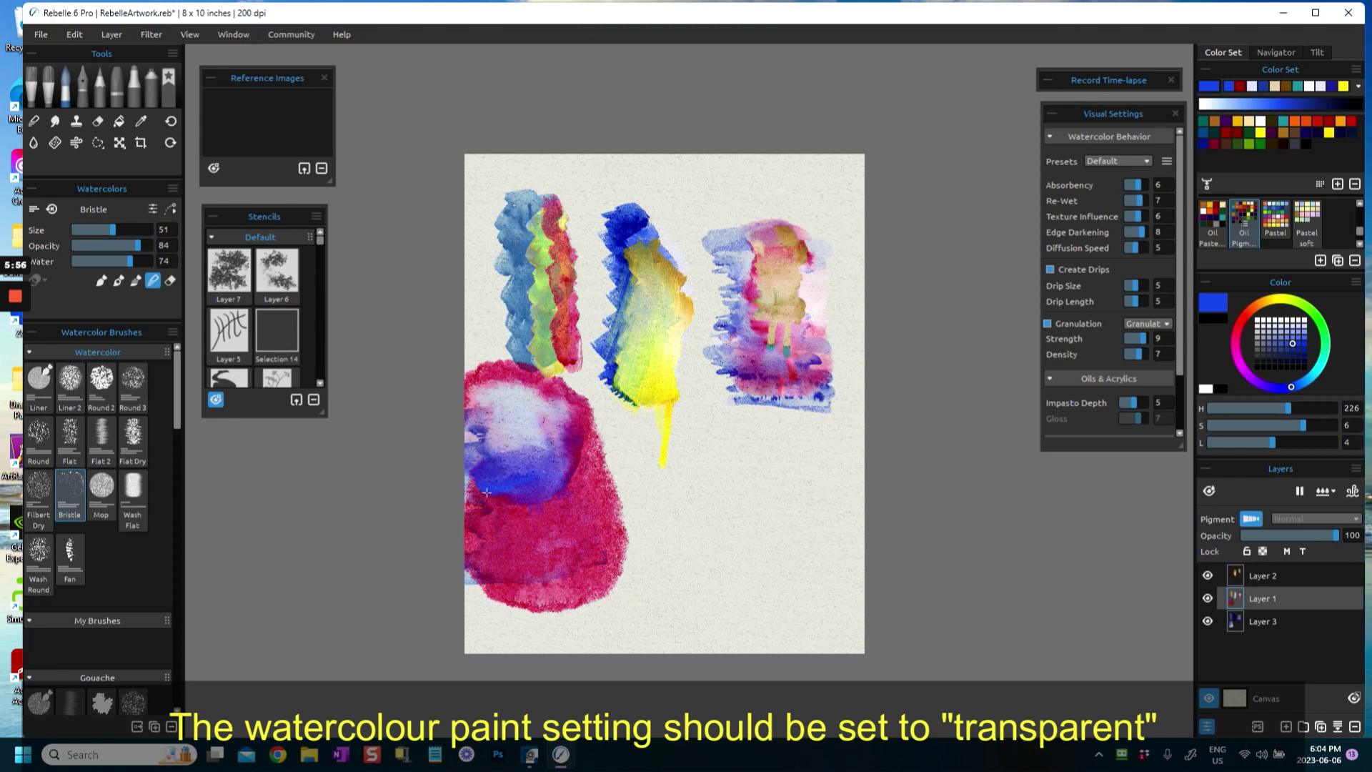
{"action": "mouse_move", "coordinate": [516, 483]}
{"action": "left_mouse_down"}
{"action": "mouse_move", "coordinate": [496, 462]}
{"action": "mouse_move", "coordinate": [541, 436]}
{"action": "mouse_move", "coordinate": [494, 424]}
{"action": "left_mouse_up"}
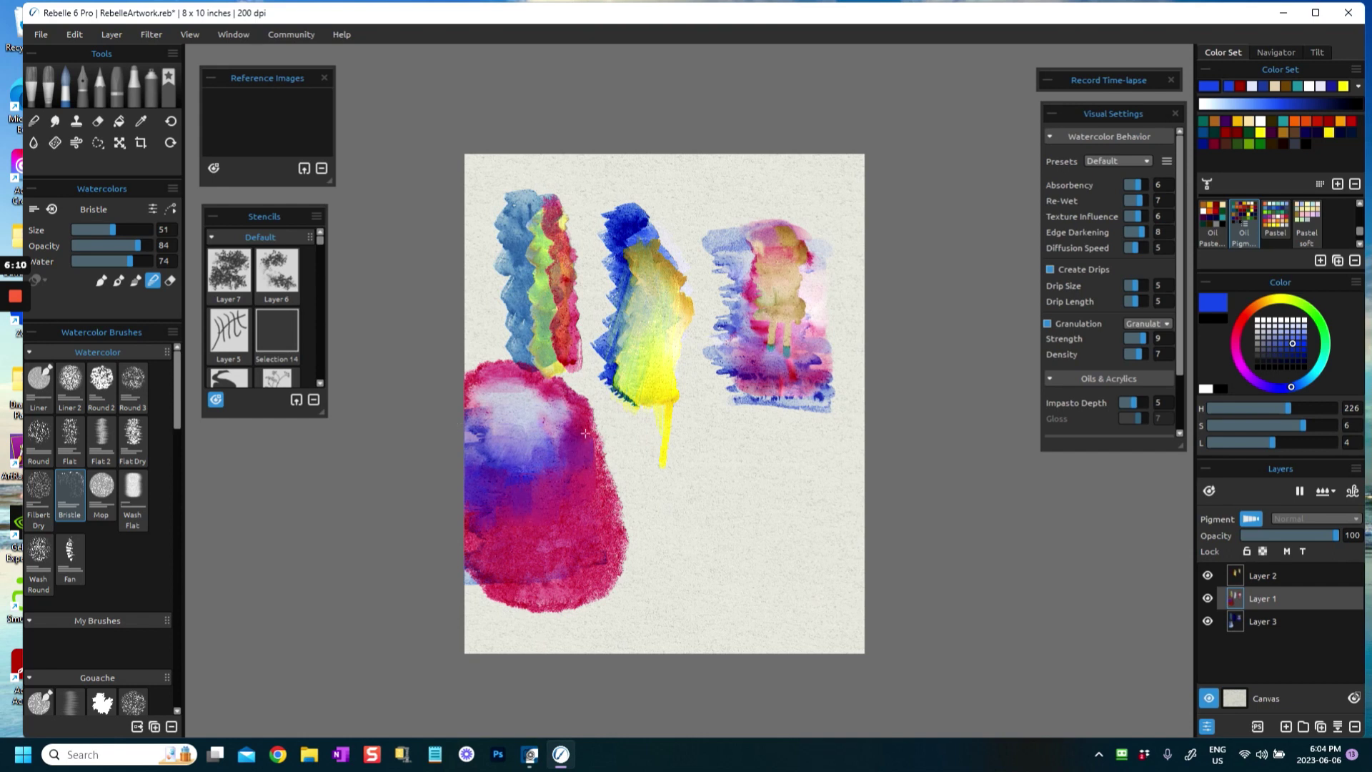
{"action": "left_click_drag", "start_coordinate": [500, 580], "coordinate": [480, 604]}
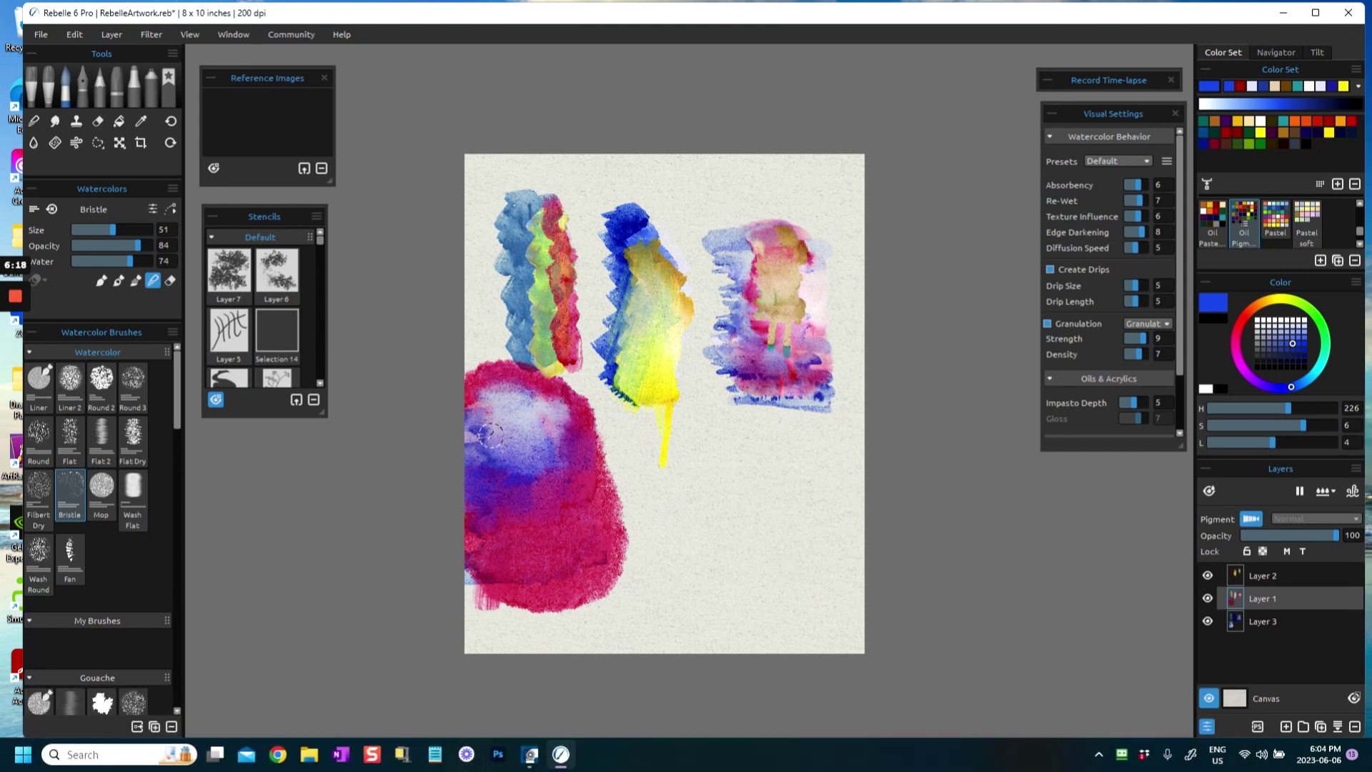
Dry Layer 1 and paint brown (hue 33, saturation 4, lightness 3) on Layer 2 over the right part of the crimson swatch.
{"action": "left_click", "coordinate": [1352, 492]}
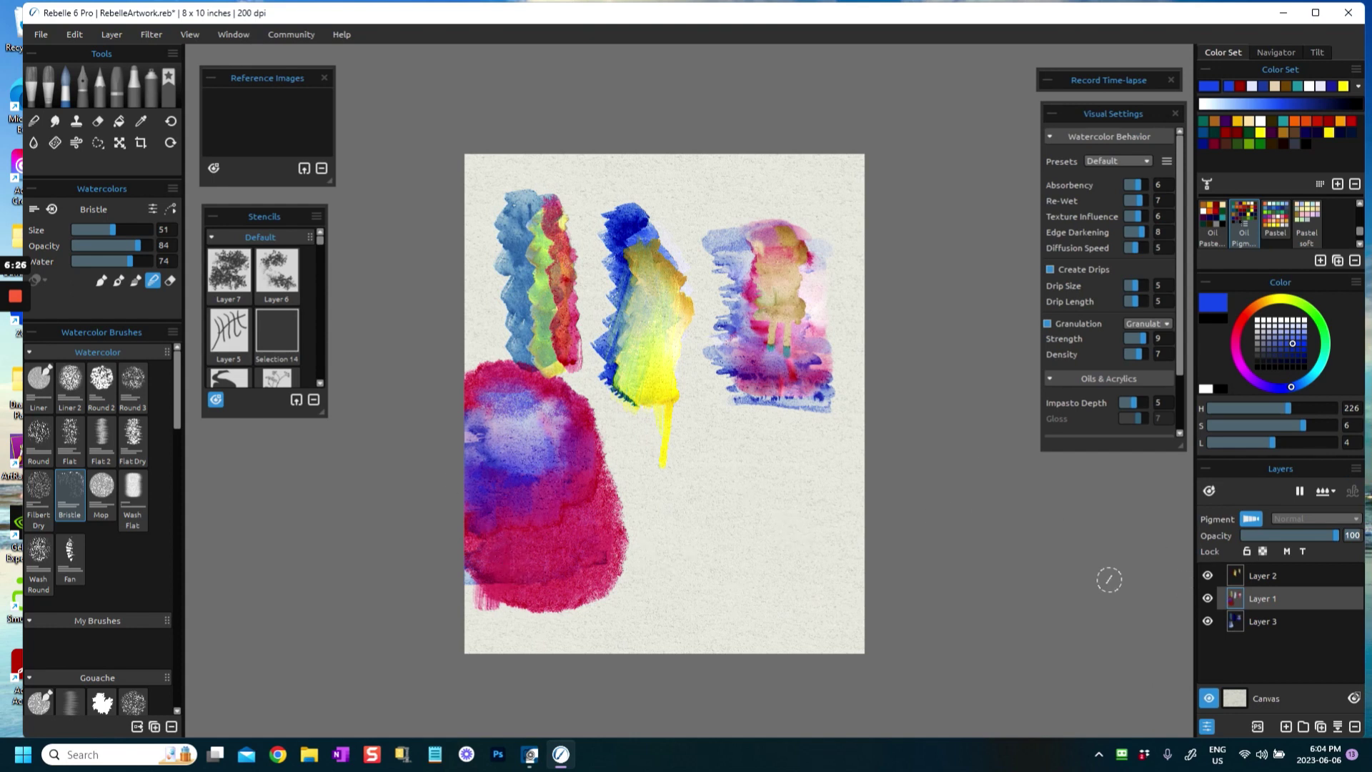
{"action": "left_click", "coordinate": [1243, 577]}
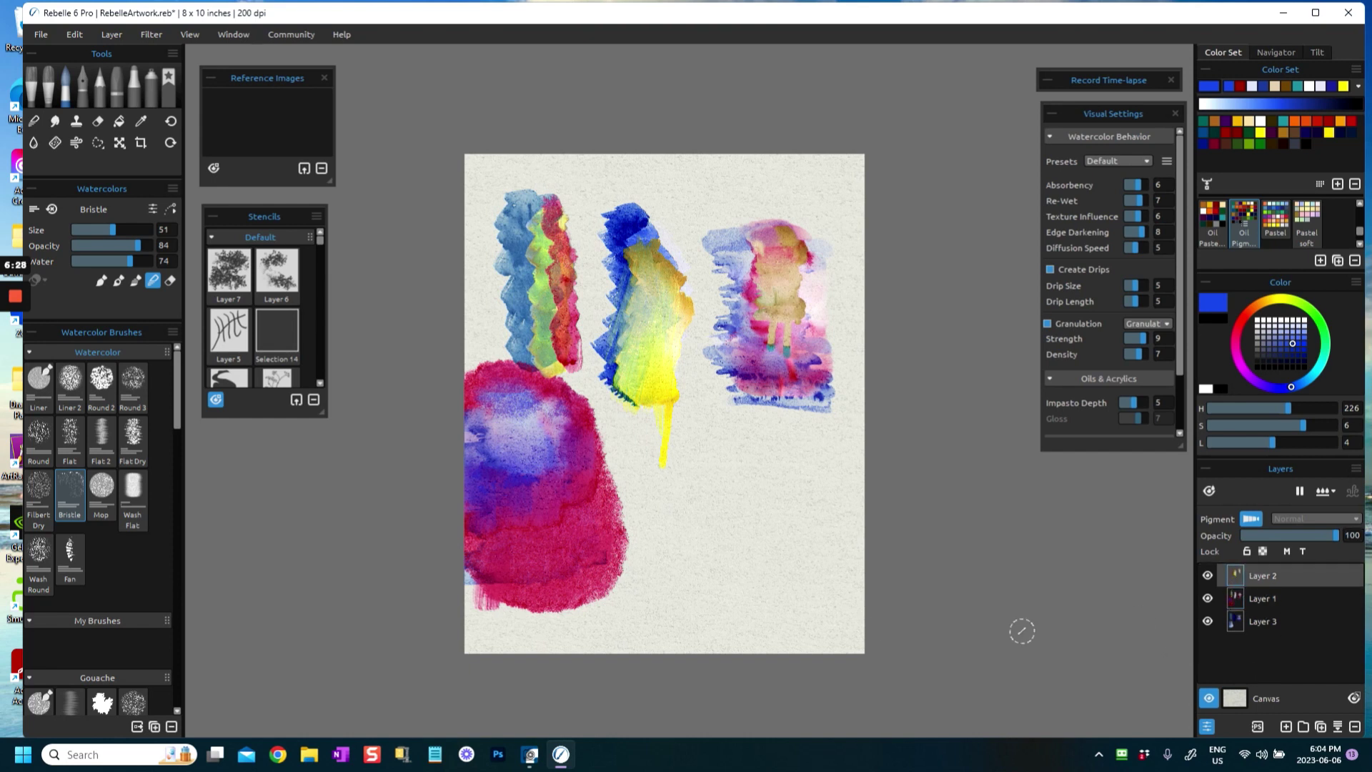
{"action": "left_click", "coordinate": [1260, 302]}
{"action": "left_click", "coordinate": [1286, 346]}
{"action": "left_click", "coordinate": [1281, 350]}
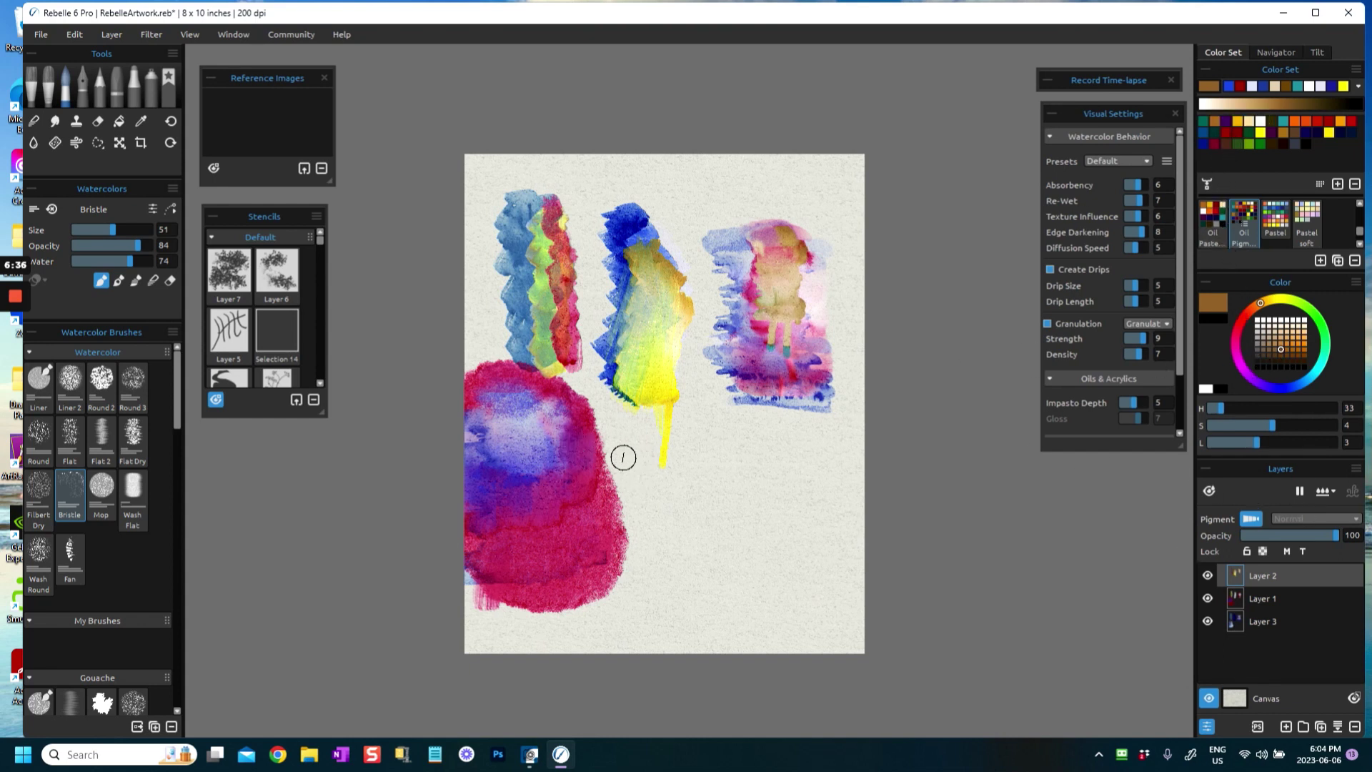
{"action": "mouse_move", "coordinate": [593, 425]}
{"action": "left_mouse_down"}
{"action": "mouse_move", "coordinate": [569, 449]}
{"action": "mouse_move", "coordinate": [591, 480]}
{"action": "left_mouse_up"}
{"action": "left_click_drag", "start_coordinate": [596, 527], "coordinate": [606, 613]}
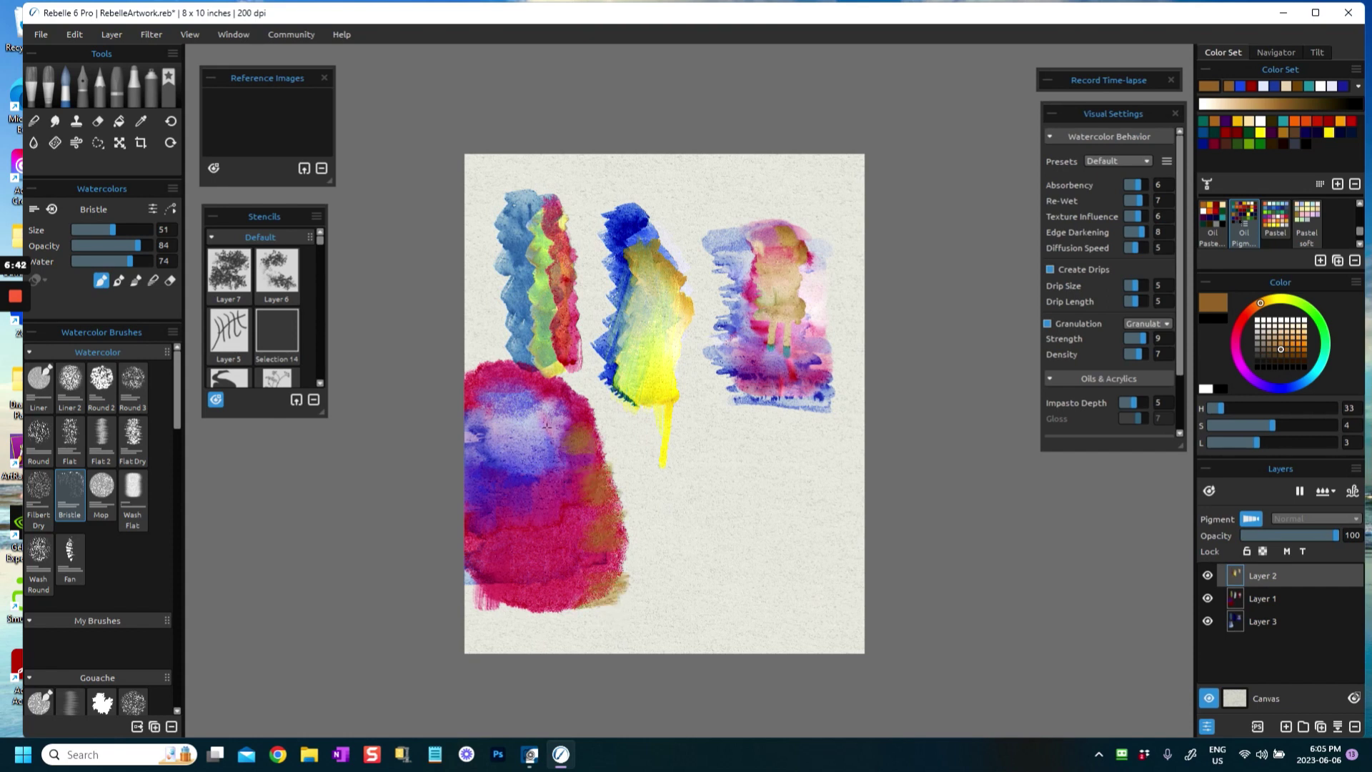
{"action": "left_click", "coordinate": [575, 381]}
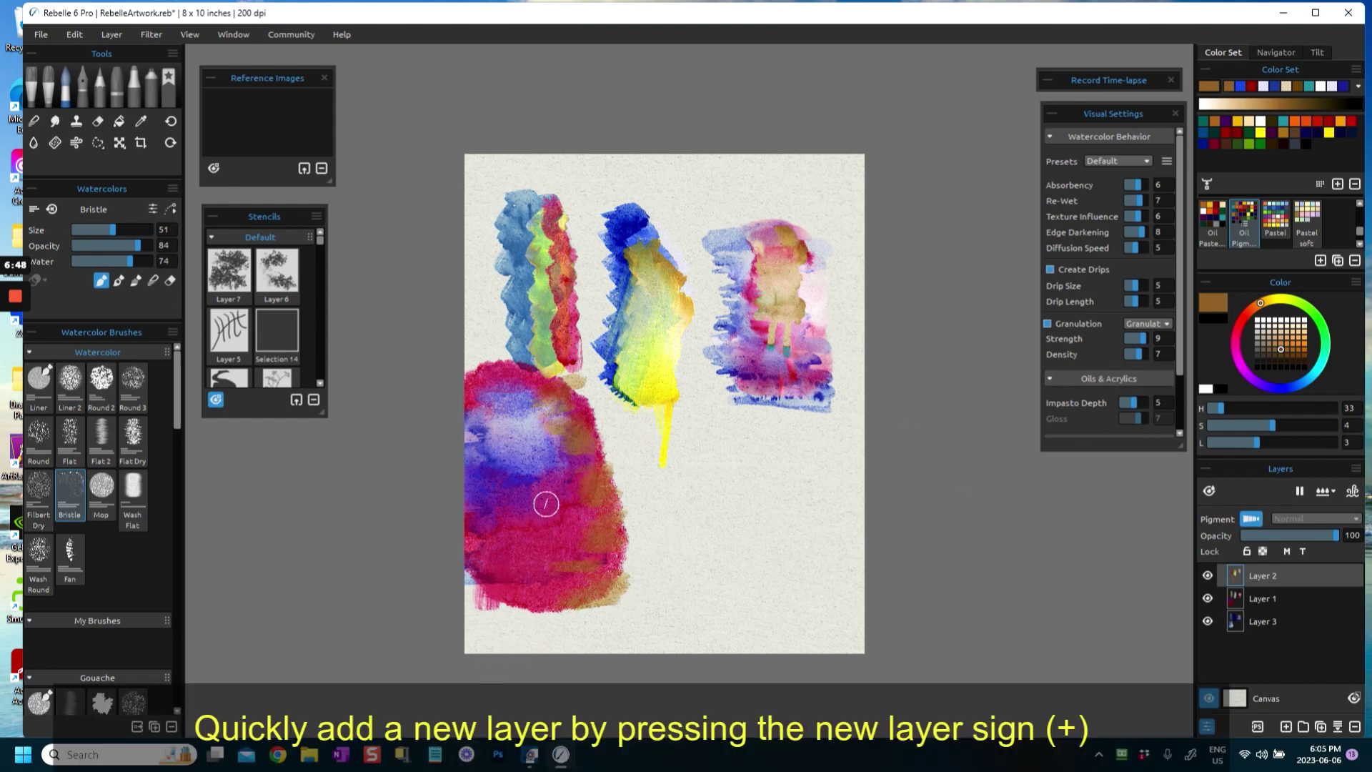
{"action": "left_click_drag", "start_coordinate": [554, 529], "coordinate": [574, 506]}
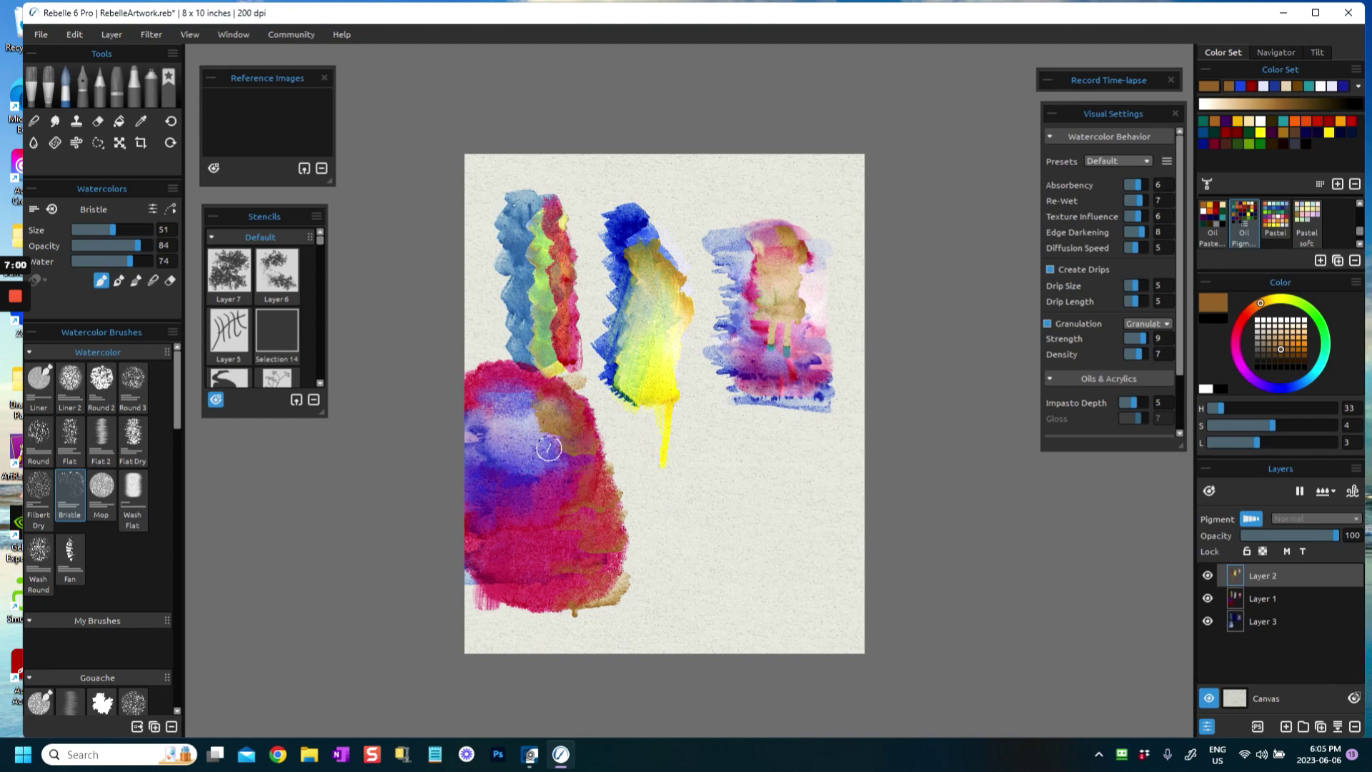
{"action": "left_click_drag", "start_coordinate": [549, 448], "coordinate": [551, 469]}
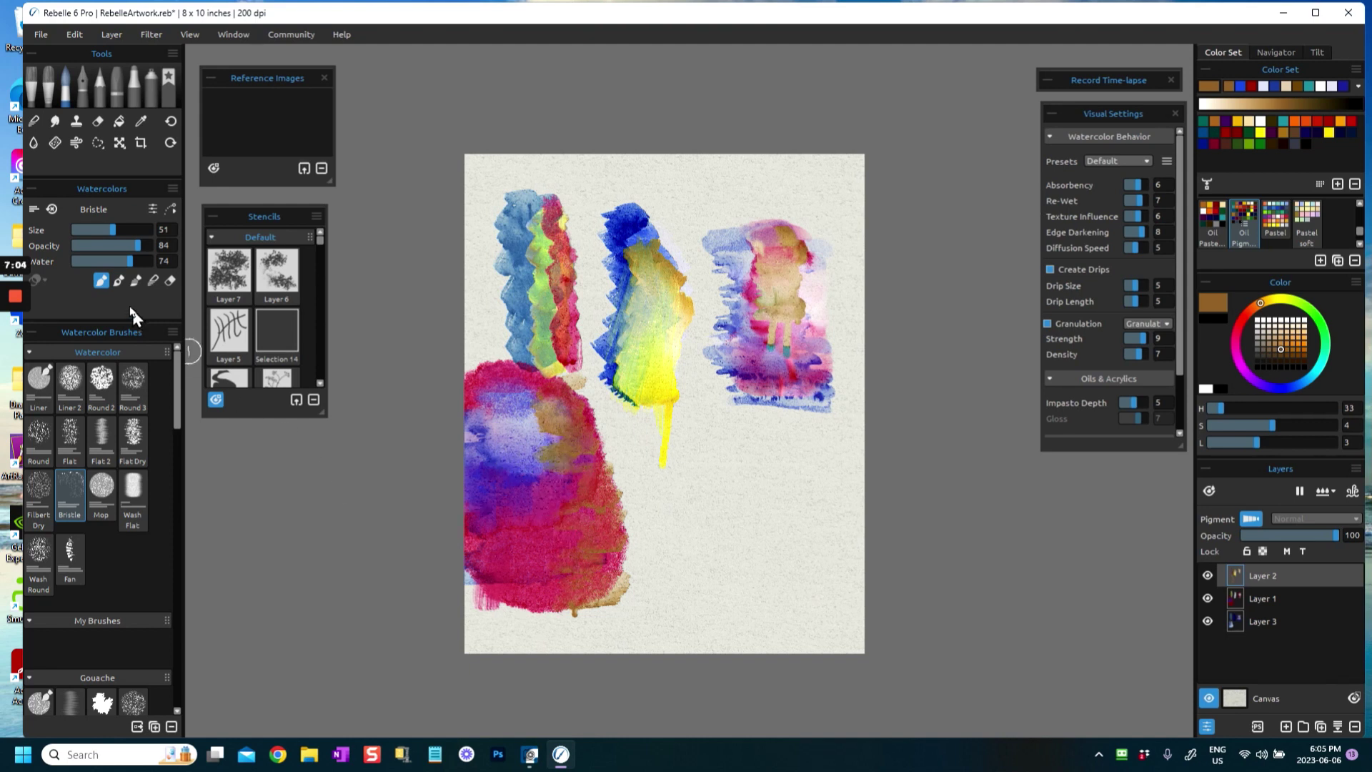
Set the brush's water to 99 and paint near-white (hue 33, saturation 2, lightness 8) over the brown area on Layer 2.
{"action": "left_click_drag", "start_coordinate": [128, 262], "coordinate": [150, 264]}
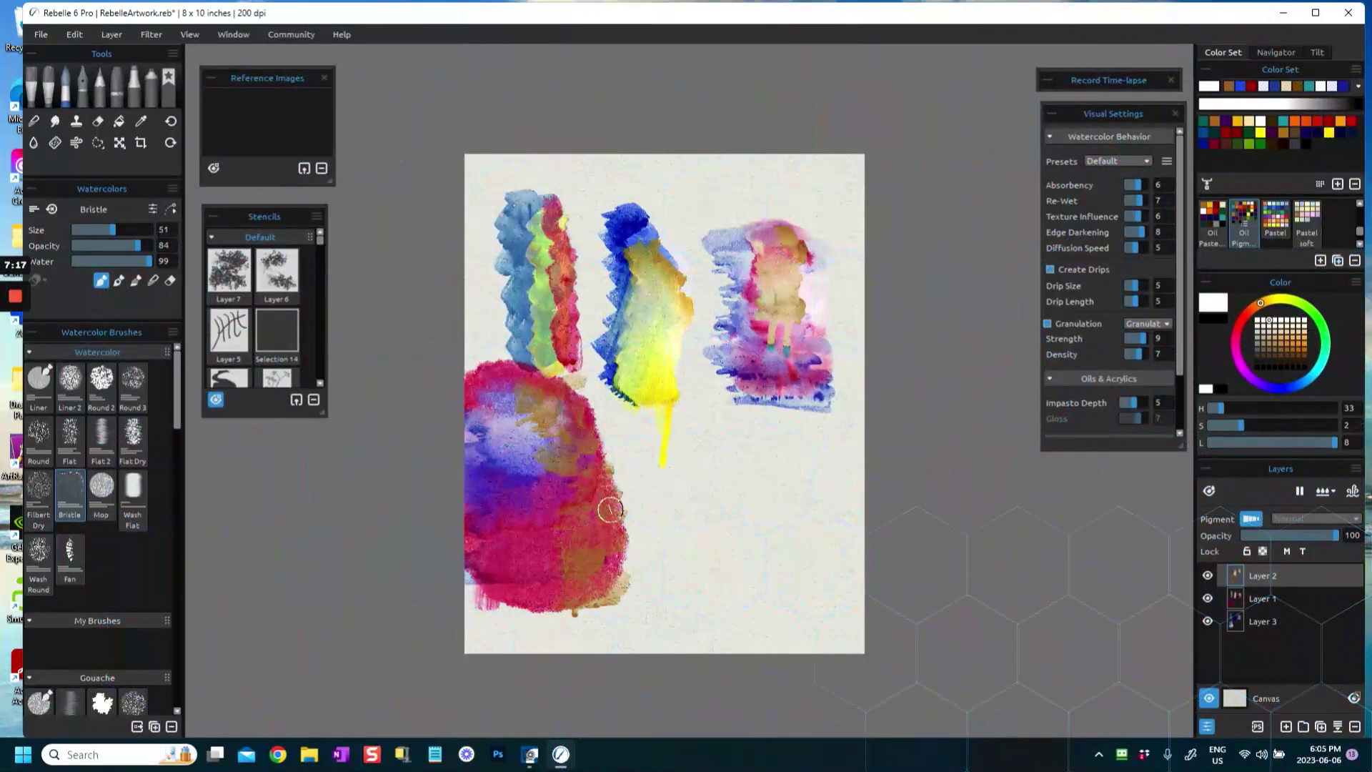
{"action": "mouse_move", "coordinate": [611, 509]}
{"action": "left_mouse_down"}
{"action": "mouse_move", "coordinate": [557, 477]}
{"action": "mouse_move", "coordinate": [581, 471]}
{"action": "mouse_move", "coordinate": [562, 463]}
{"action": "mouse_move", "coordinate": [581, 450]}
{"action": "mouse_move", "coordinate": [579, 421]}
{"action": "left_mouse_up"}
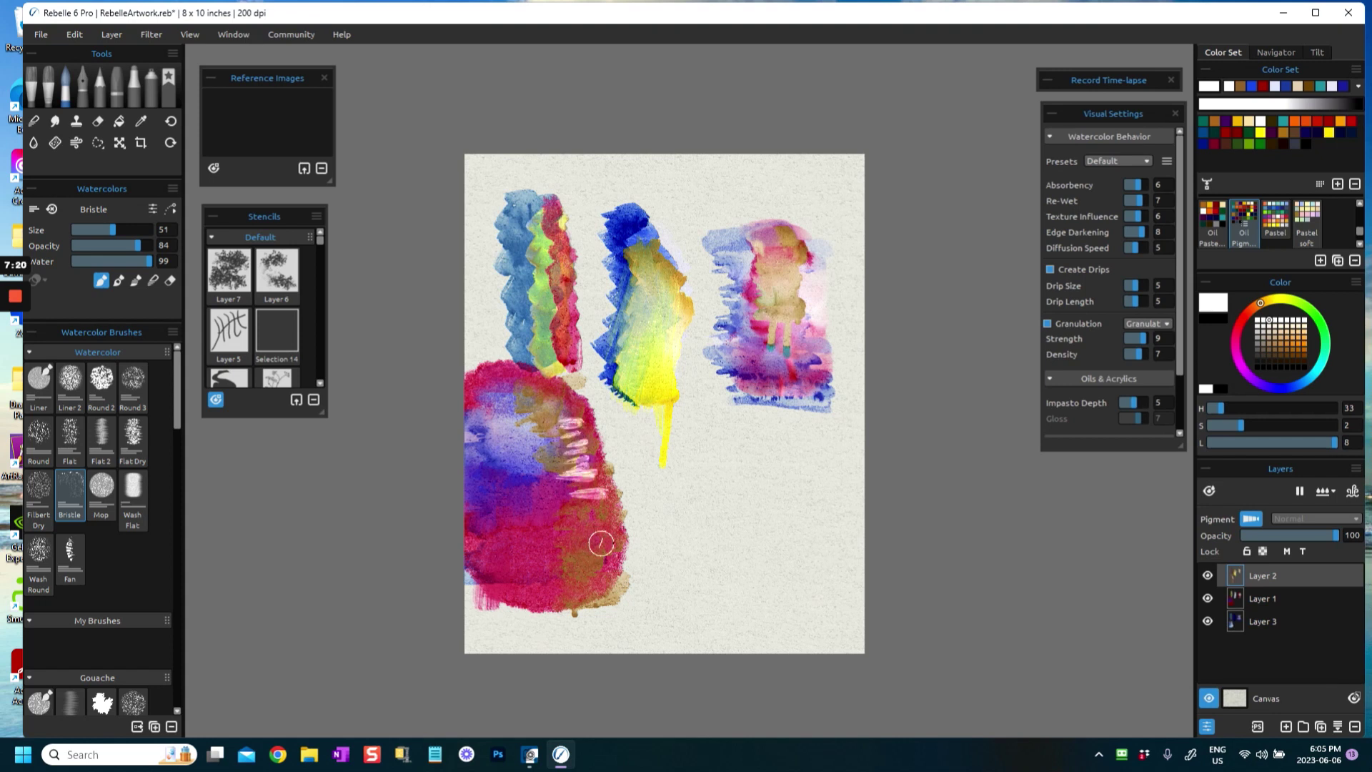
{"action": "left_click_drag", "start_coordinate": [576, 525], "coordinate": [583, 501]}
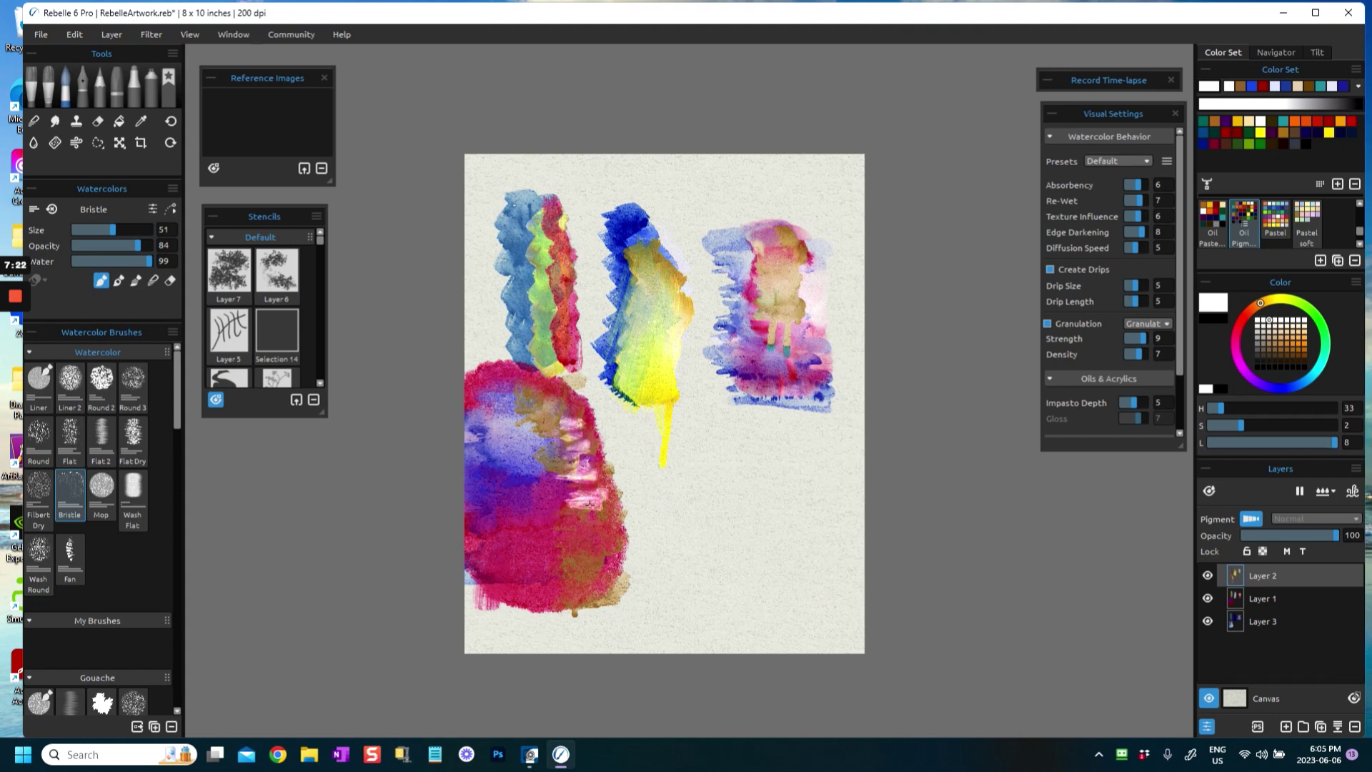
{"action": "mouse_move", "coordinate": [600, 565]}
{"action": "left_mouse_down"}
{"action": "mouse_move", "coordinate": [568, 597]}
{"action": "mouse_move", "coordinate": [583, 562]}
{"action": "left_mouse_up"}
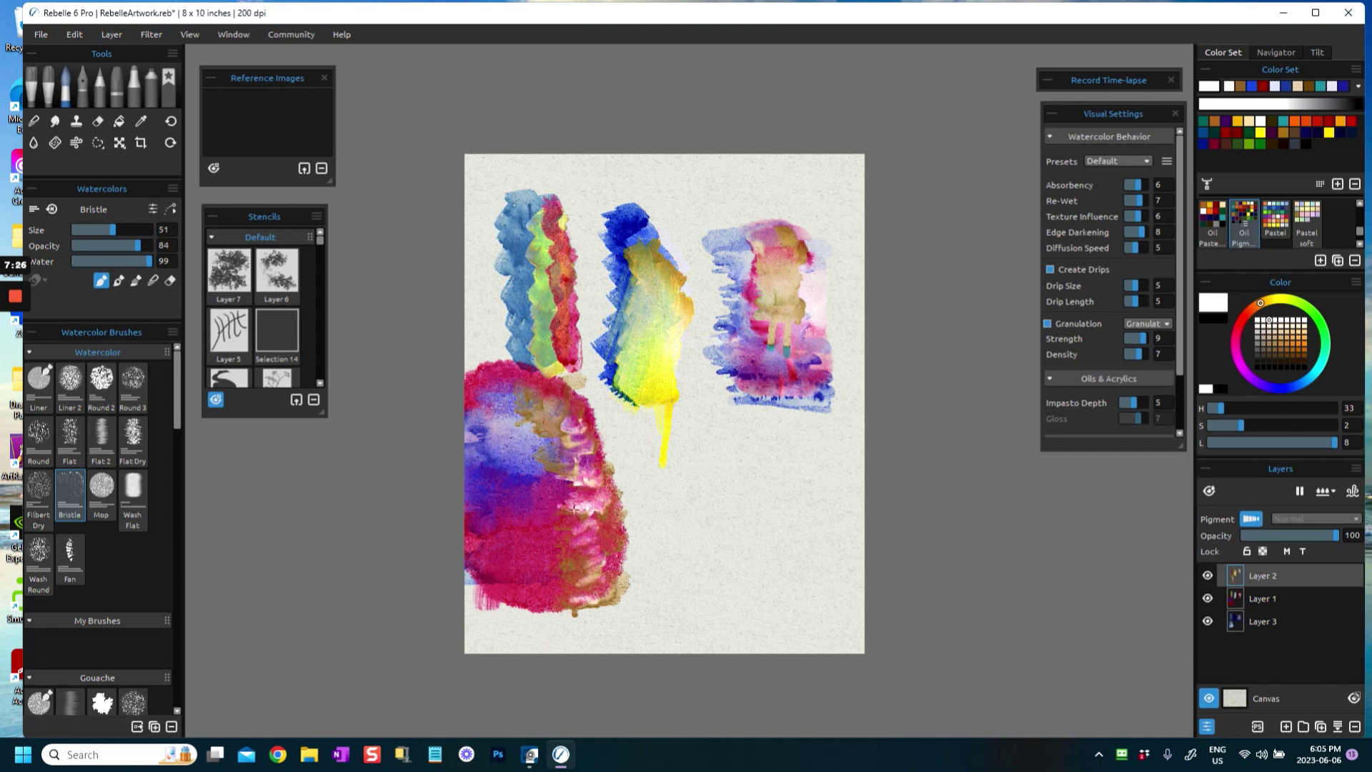
{"action": "mouse_move", "coordinate": [542, 409]}
{"action": "left_mouse_down"}
{"action": "mouse_move", "coordinate": [516, 395]}
{"action": "mouse_move", "coordinate": [562, 384]}
{"action": "left_mouse_up"}
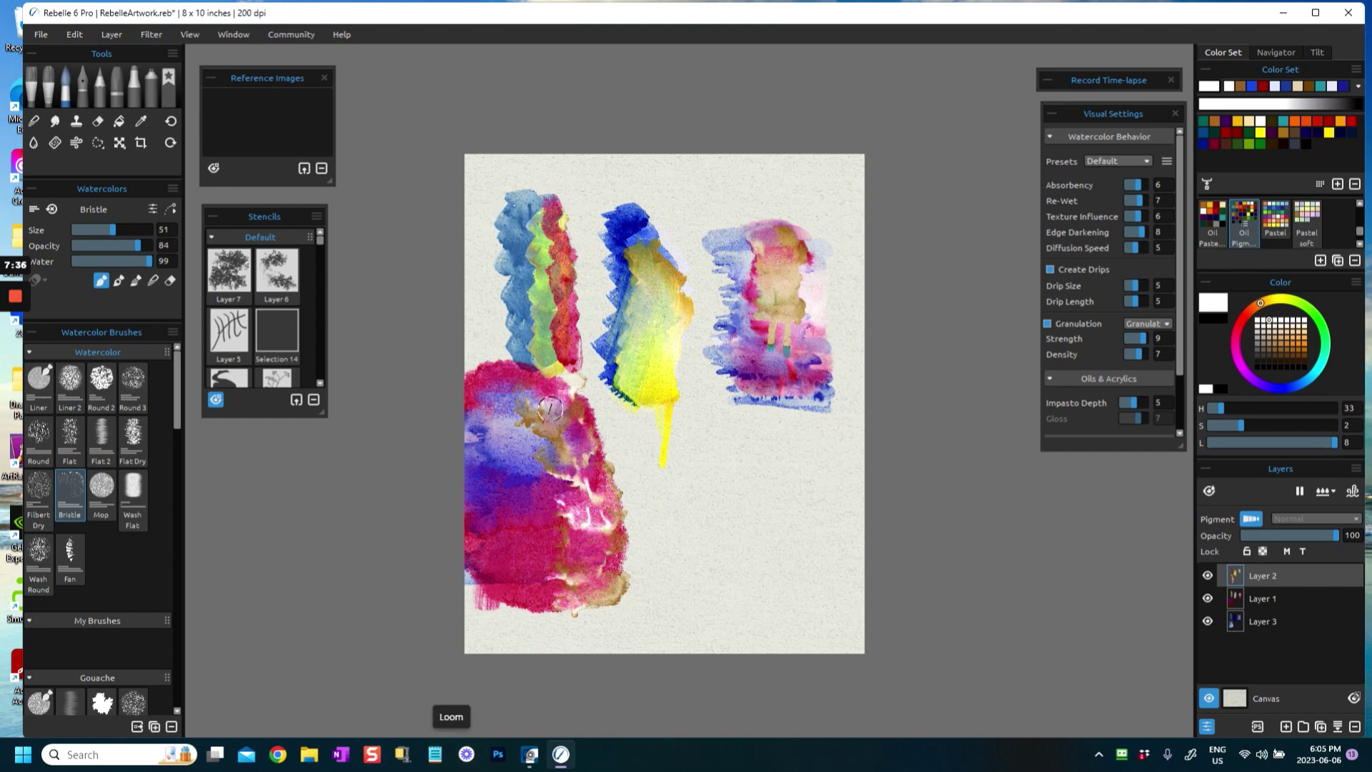
Blend the white into the brown paint along the swatch's right part using Blend mode, and check the canvas tilt direction.
{"action": "left_click", "coordinate": [153, 281]}
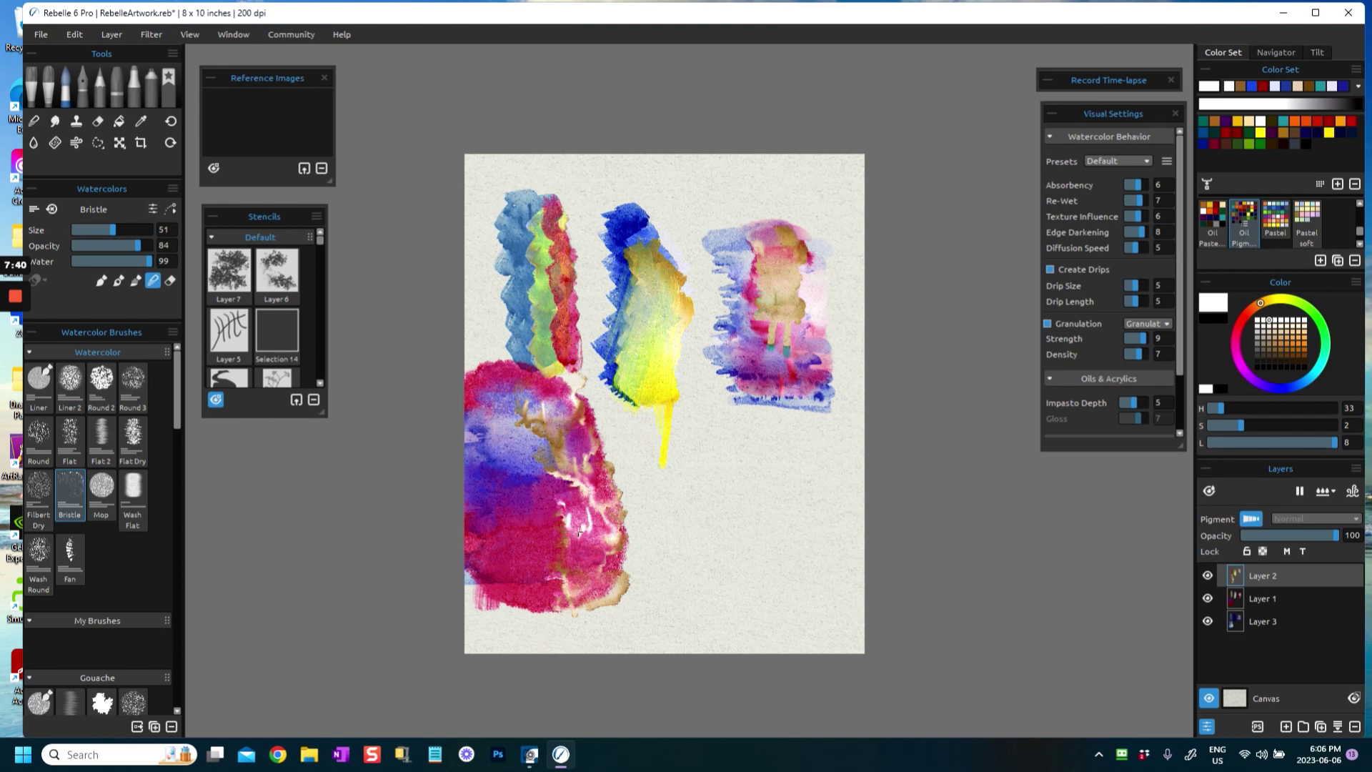
{"action": "mouse_move", "coordinate": [567, 535]}
{"action": "left_mouse_down"}
{"action": "mouse_move", "coordinate": [565, 593]}
{"action": "mouse_move", "coordinate": [553, 589]}
{"action": "left_mouse_up"}
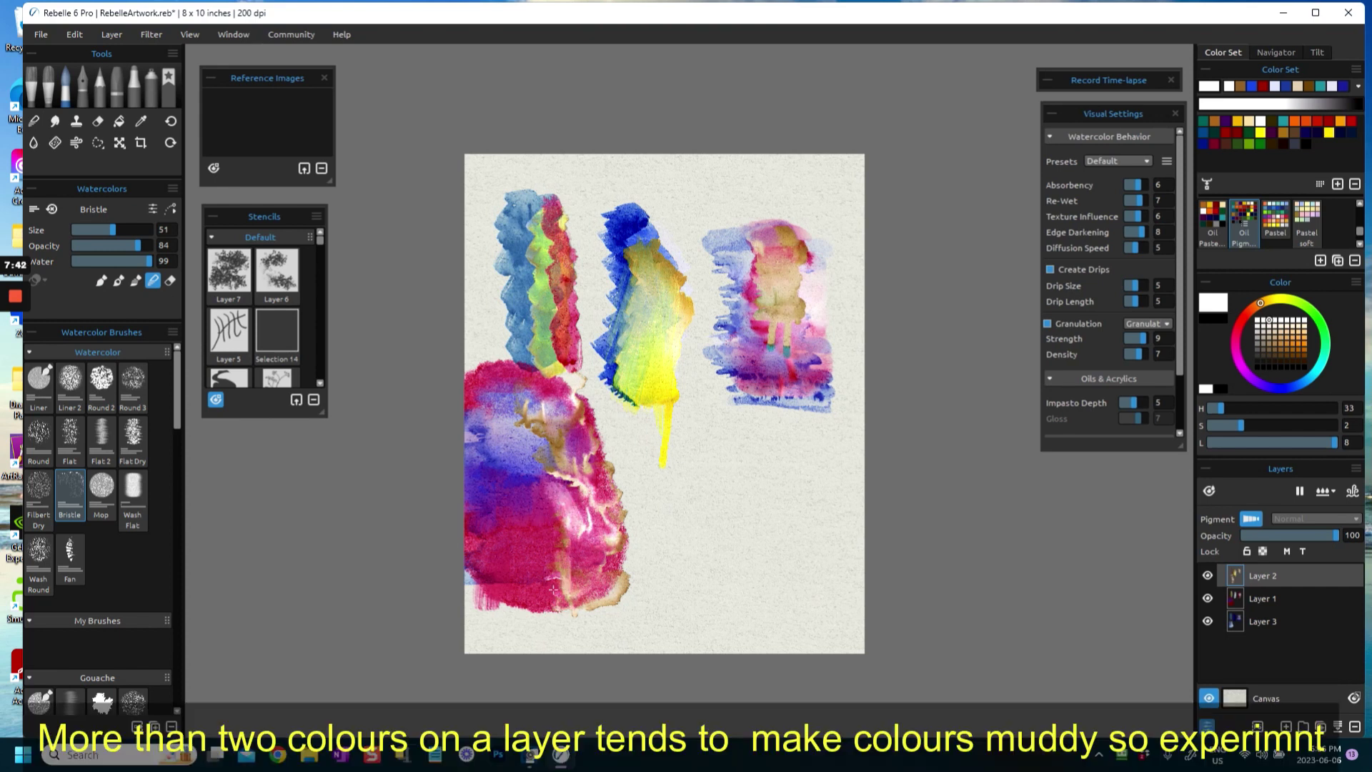
{"action": "left_click_drag", "start_coordinate": [576, 481], "coordinate": [571, 439]}
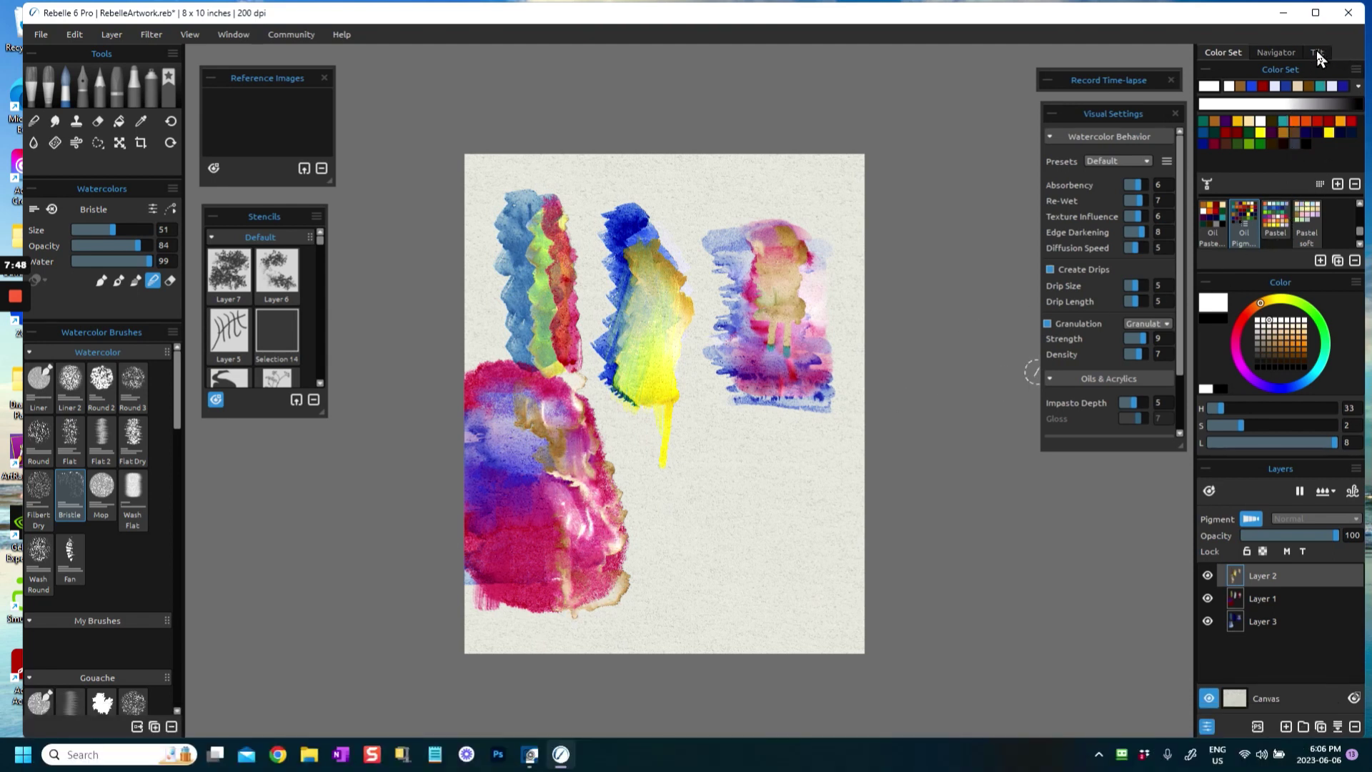
{"action": "left_click", "coordinate": [1318, 54]}
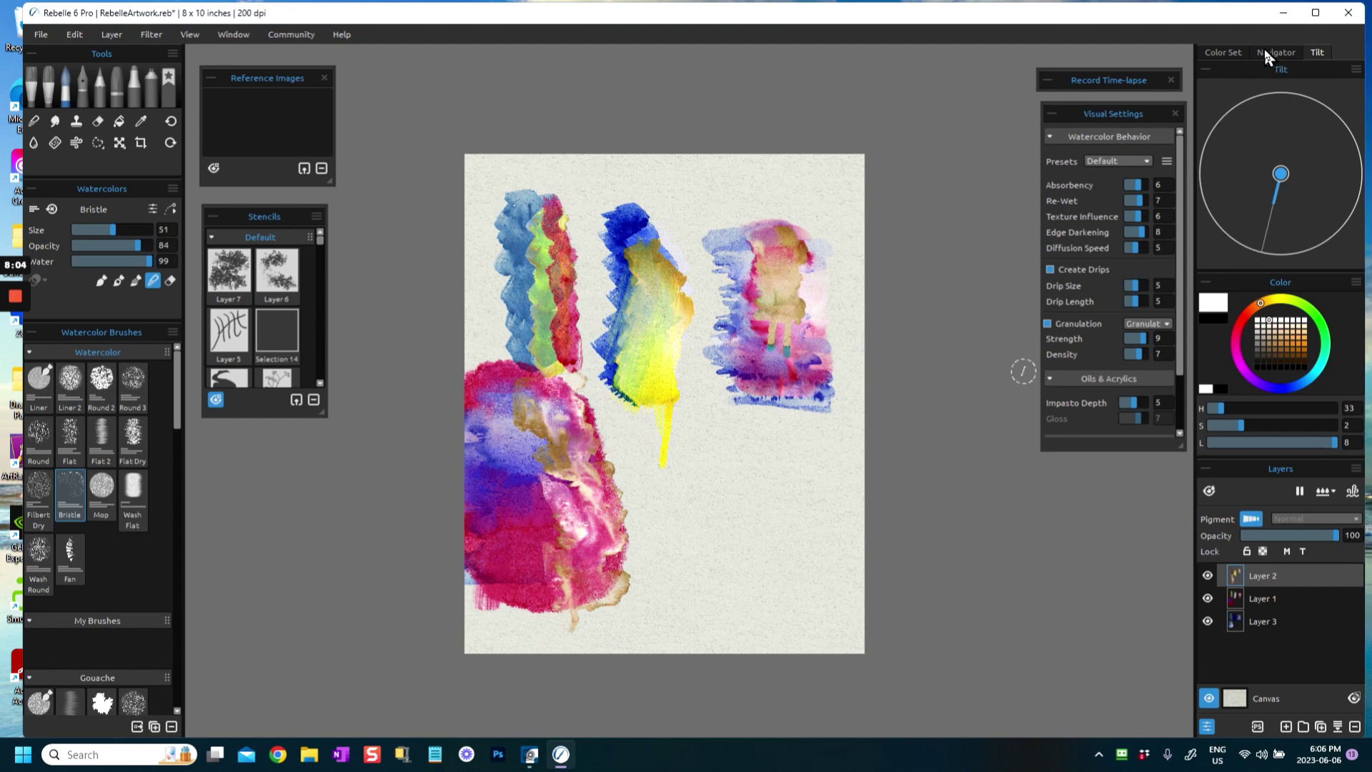
{"action": "left_click", "coordinate": [1222, 51]}
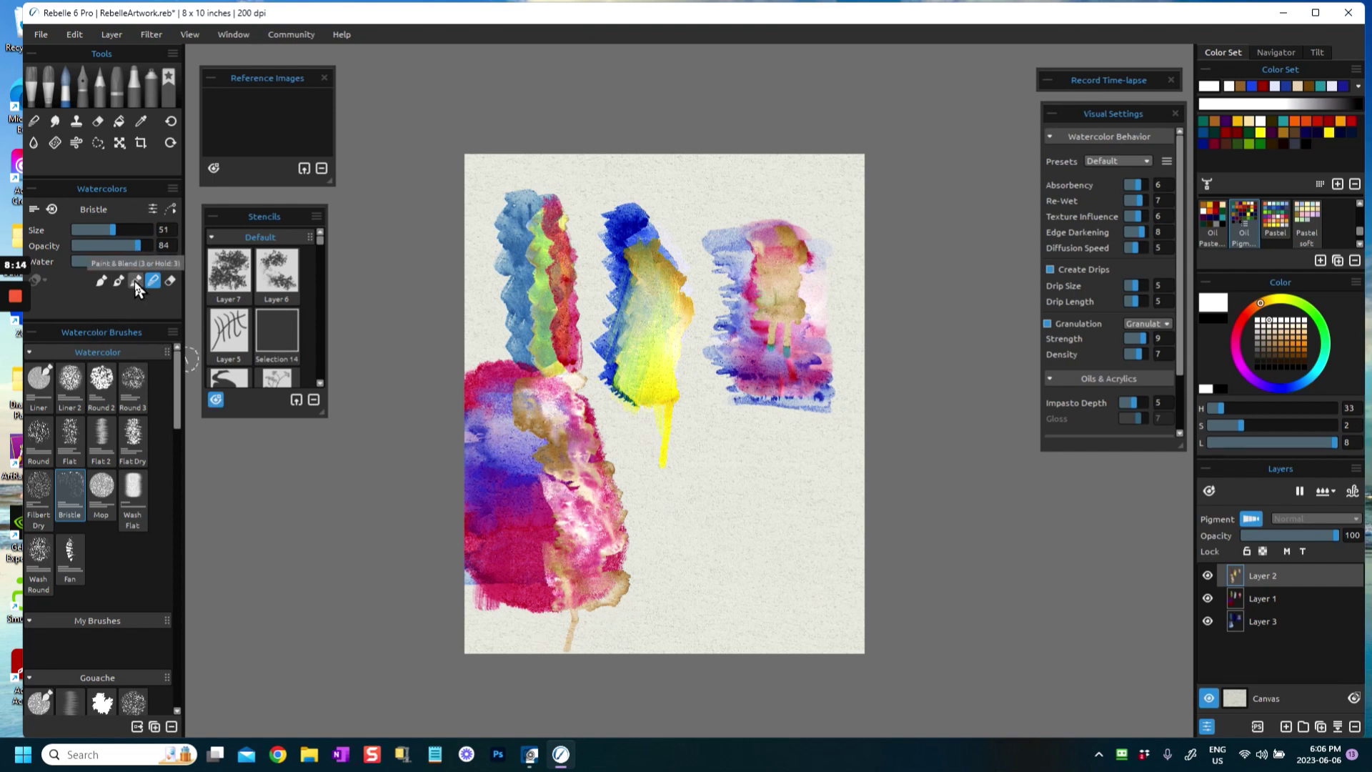
Return to Paint mode and paint a wide horizontal blue band (hue 203, saturation 5, lightness 3) on Layer 3 in the canvas's empty lower-right area.
{"action": "left_click", "coordinate": [102, 280]}
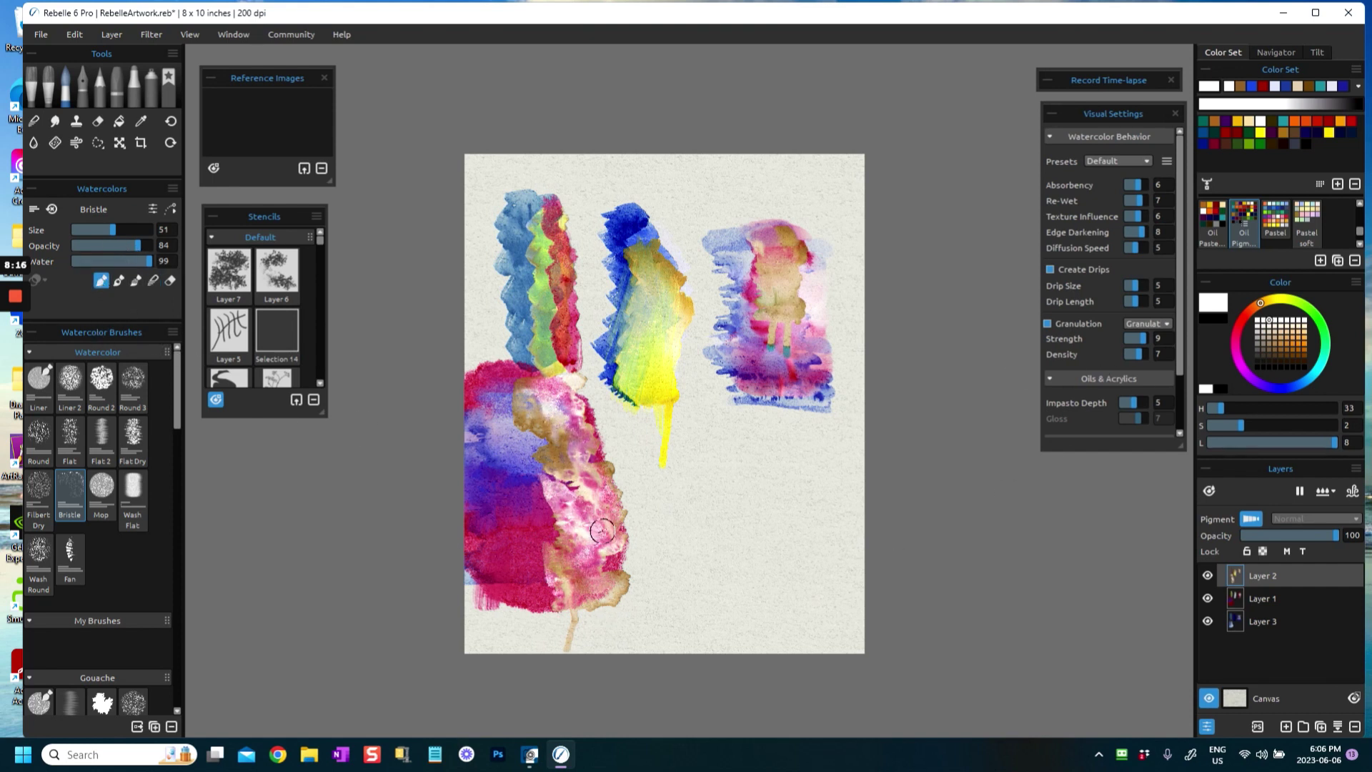
{"action": "left_click", "coordinate": [1240, 619]}
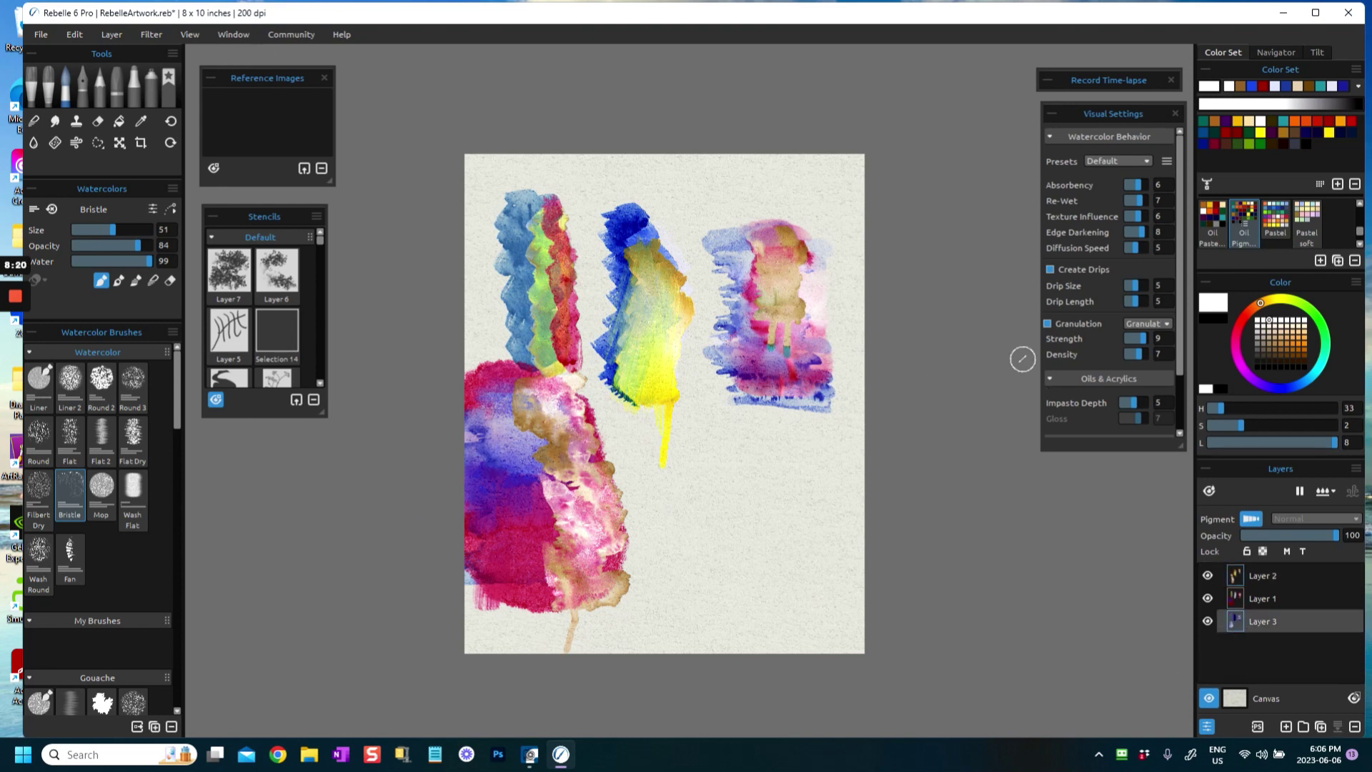
{"action": "left_click", "coordinate": [1304, 379]}
{"action": "left_click", "coordinate": [1287, 350]}
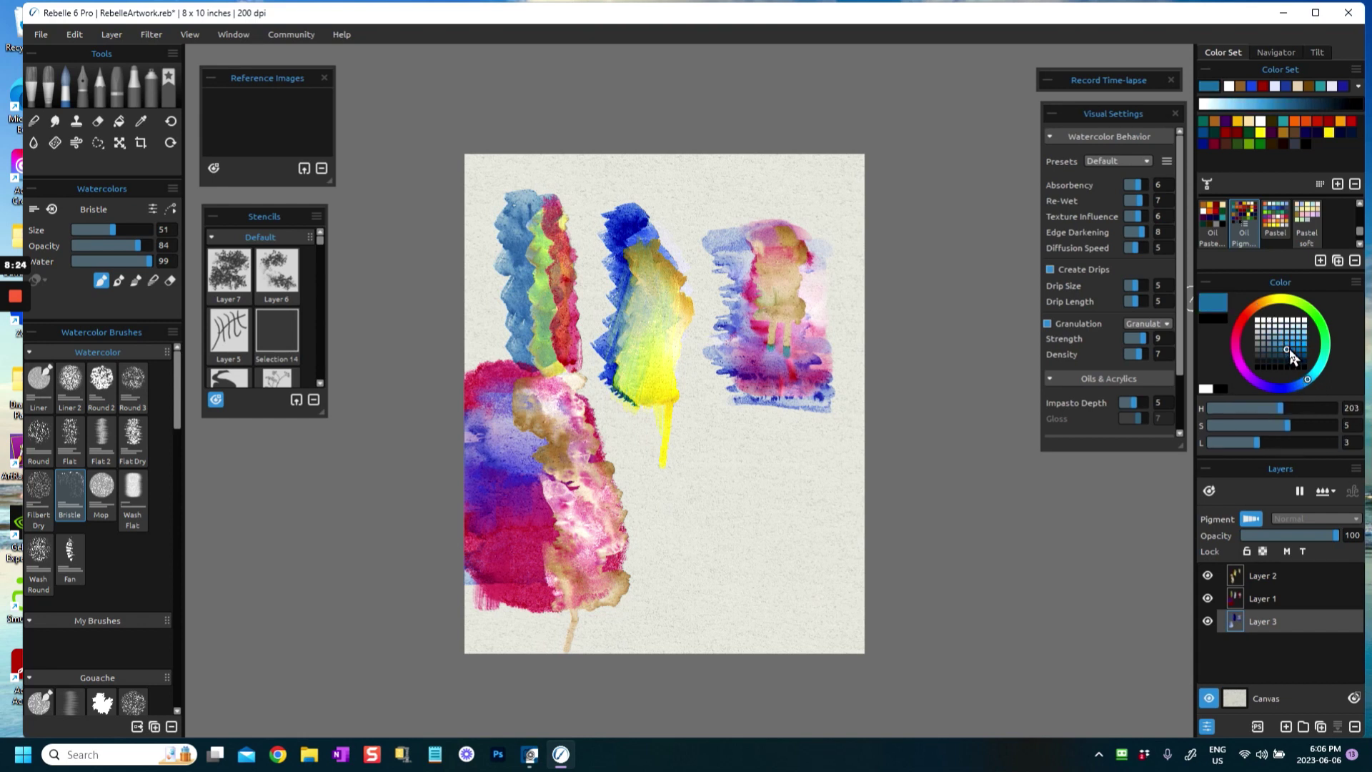
{"action": "mouse_move", "coordinate": [651, 533]}
{"action": "left_mouse_down"}
{"action": "mouse_move", "coordinate": [813, 533]}
{"action": "mouse_move", "coordinate": [648, 525]}
{"action": "mouse_move", "coordinate": [824, 516]}
{"action": "mouse_move", "coordinate": [638, 520]}
{"action": "mouse_move", "coordinate": [838, 500]}
{"action": "mouse_move", "coordinate": [630, 516]}
{"action": "mouse_move", "coordinate": [741, 485]}
{"action": "mouse_move", "coordinate": [804, 487]}
{"action": "mouse_move", "coordinate": [866, 494]}
{"action": "mouse_move", "coordinate": [660, 554]}
{"action": "mouse_move", "coordinate": [643, 537]}
{"action": "mouse_move", "coordinate": [674, 553]}
{"action": "mouse_move", "coordinate": [829, 544]}
{"action": "mouse_move", "coordinate": [661, 548]}
{"action": "mouse_move", "coordinate": [653, 530]}
{"action": "mouse_move", "coordinate": [858, 553]}
{"action": "left_mouse_up"}
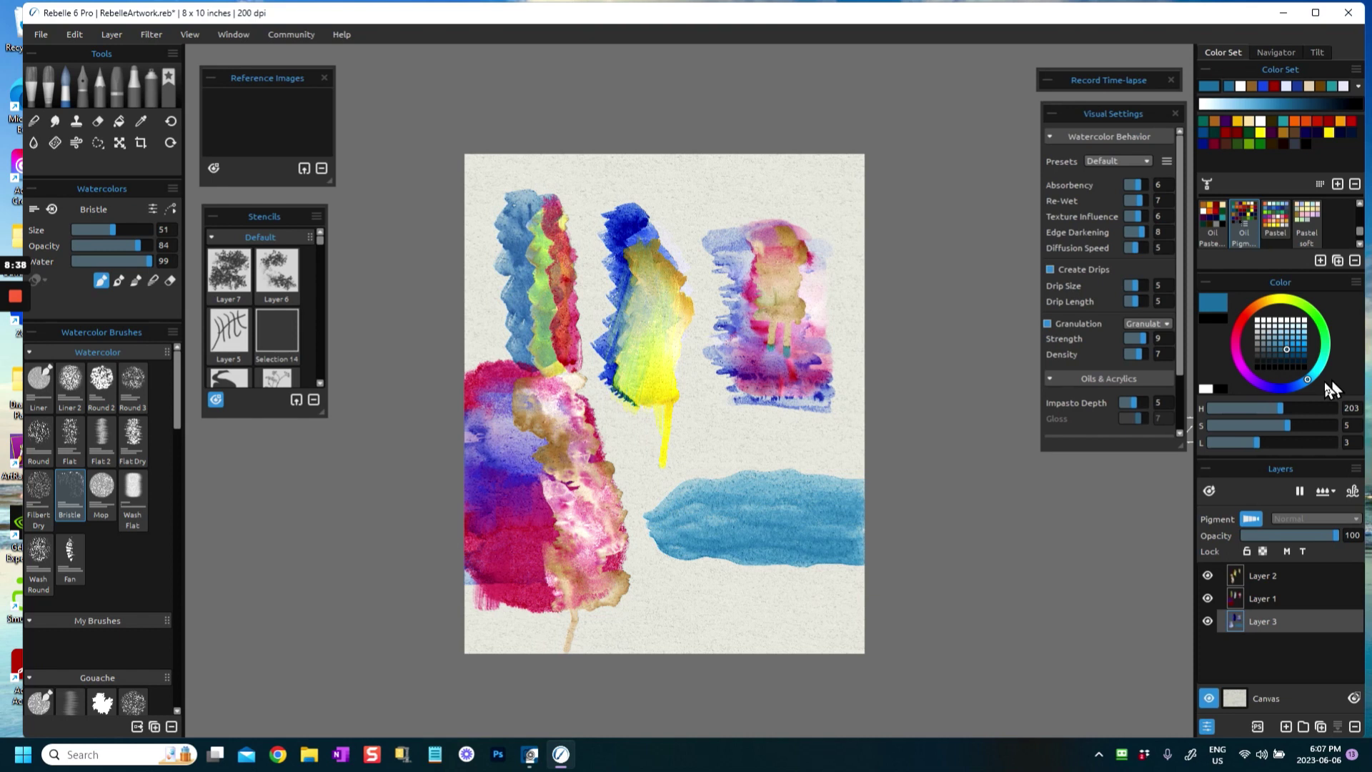
Paint light blue (hue 203, saturation 4, lightness 6) over the whole horizontal blue band on Layer 3.
{"action": "left_click", "coordinate": [1288, 334]}
{"action": "left_click", "coordinate": [1280, 331]}
{"action": "mouse_move", "coordinate": [653, 526]}
{"action": "left_mouse_down"}
{"action": "mouse_move", "coordinate": [736, 492]}
{"action": "mouse_move", "coordinate": [854, 493]}
{"action": "left_mouse_up"}
{"action": "left_click_drag", "start_coordinate": [653, 505], "coordinate": [860, 504]}
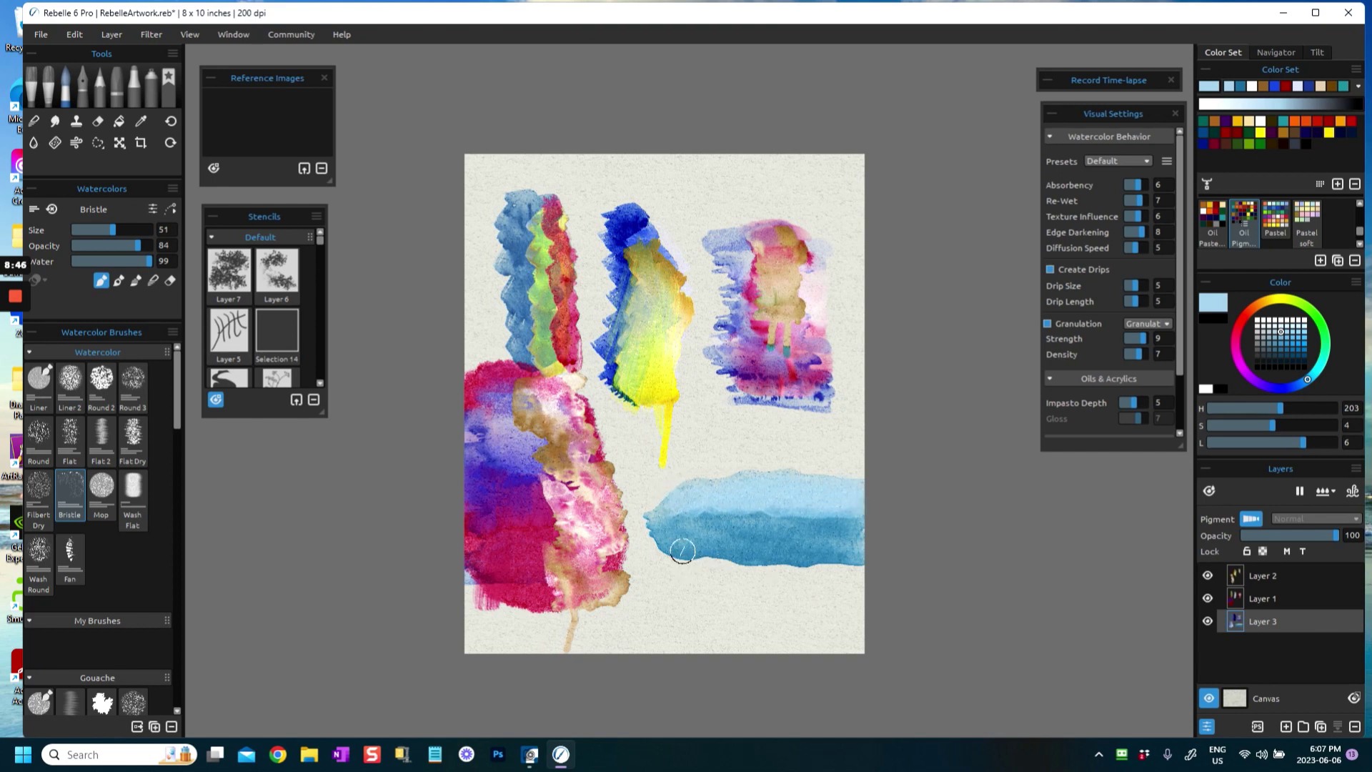
{"action": "left_click_drag", "start_coordinate": [715, 517], "coordinate": [860, 527]}
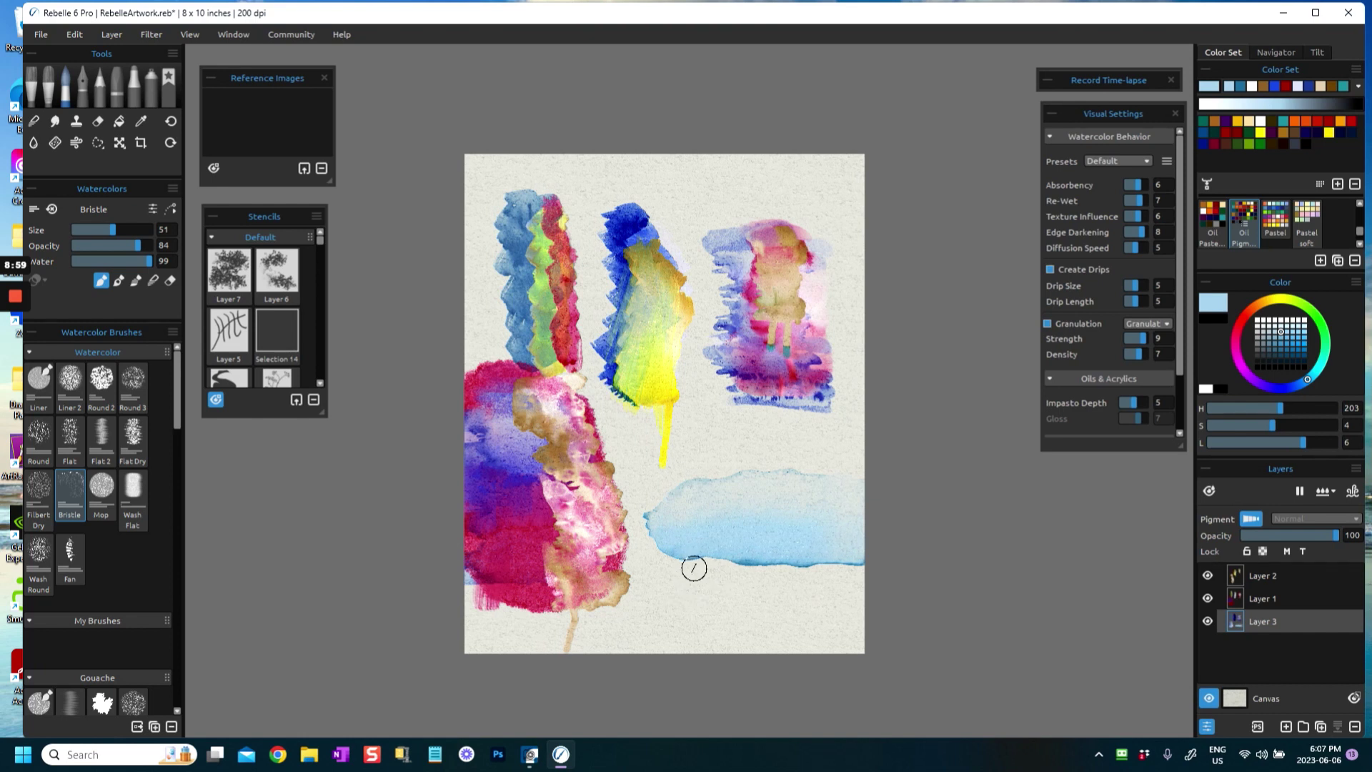
Brush darker blue (hue 203, saturation 4, lightness 3) lengthwise through the middle of the light blue band, and dry Layer 3.
{"action": "left_click", "coordinate": [1280, 350]}
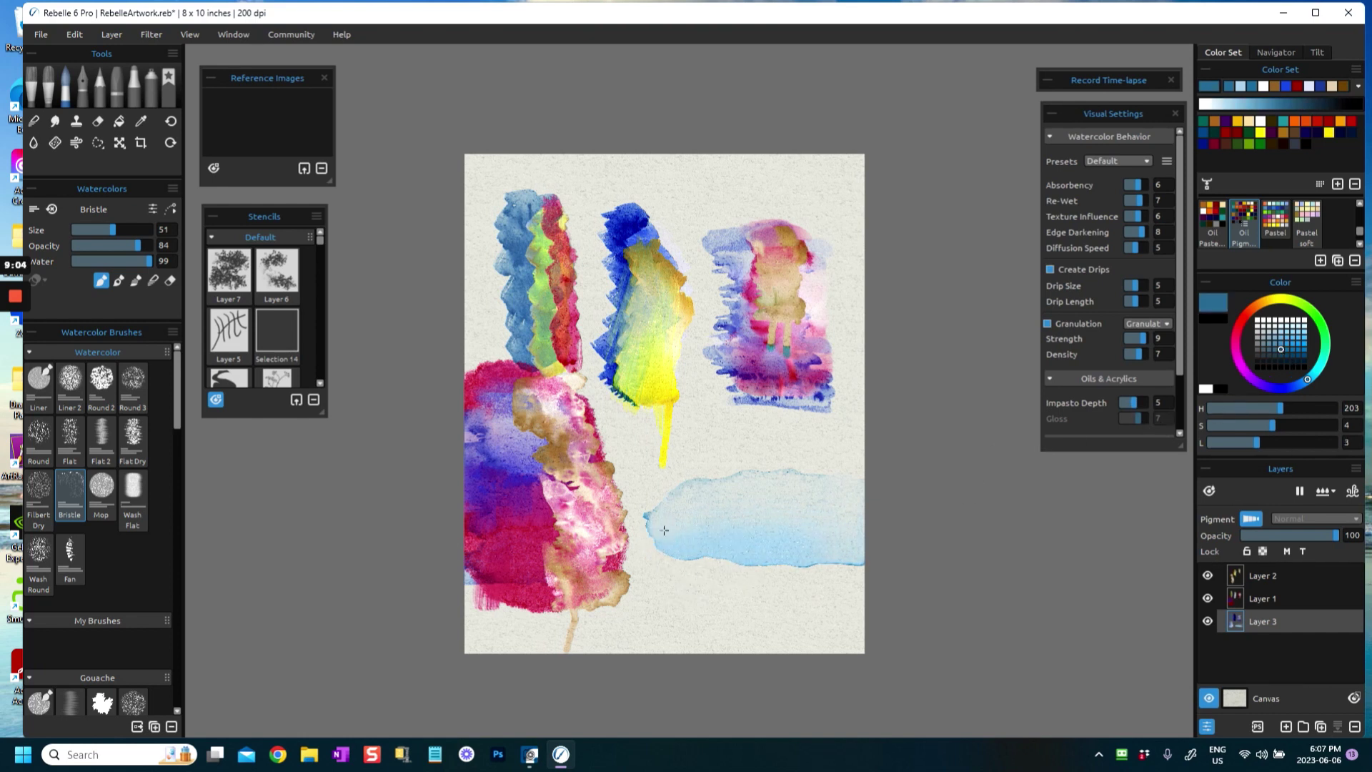
{"action": "left_click_drag", "start_coordinate": [712, 522], "coordinate": [866, 521]}
{"action": "left_click_drag", "start_coordinate": [649, 521], "coordinate": [857, 512]}
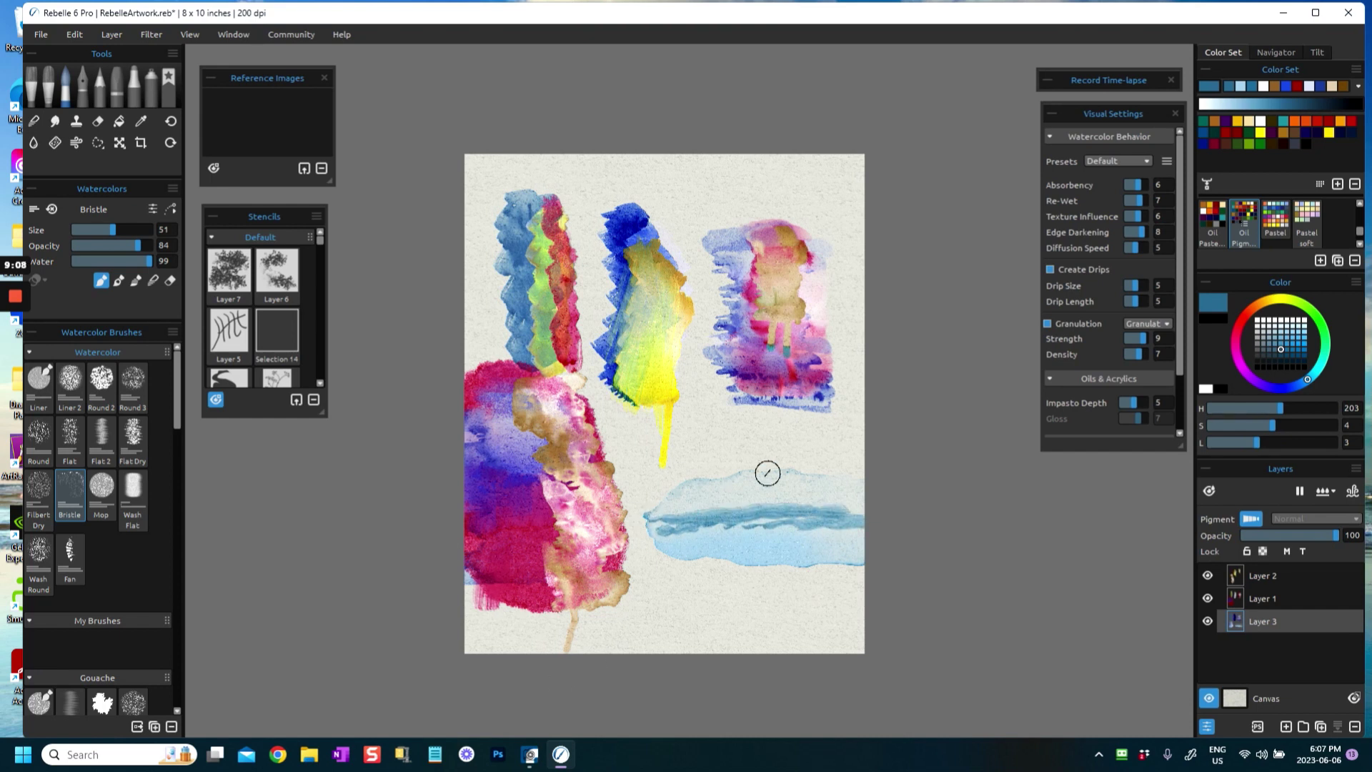
{"action": "mouse_move", "coordinate": [682, 515]}
{"action": "left_mouse_down"}
{"action": "mouse_move", "coordinate": [828, 510]}
{"action": "mouse_move", "coordinate": [772, 525]}
{"action": "left_mouse_up"}
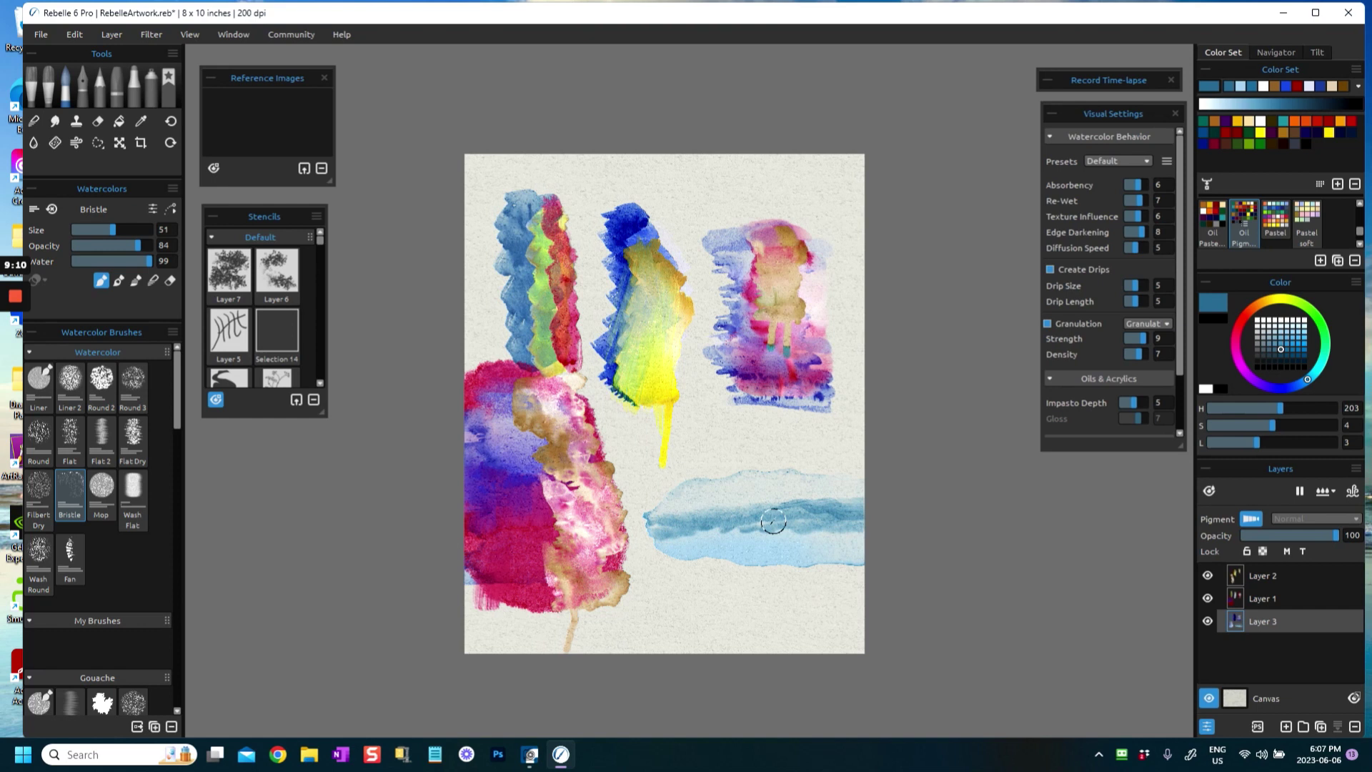
{"action": "left_click_drag", "start_coordinate": [647, 515], "coordinate": [861, 511]}
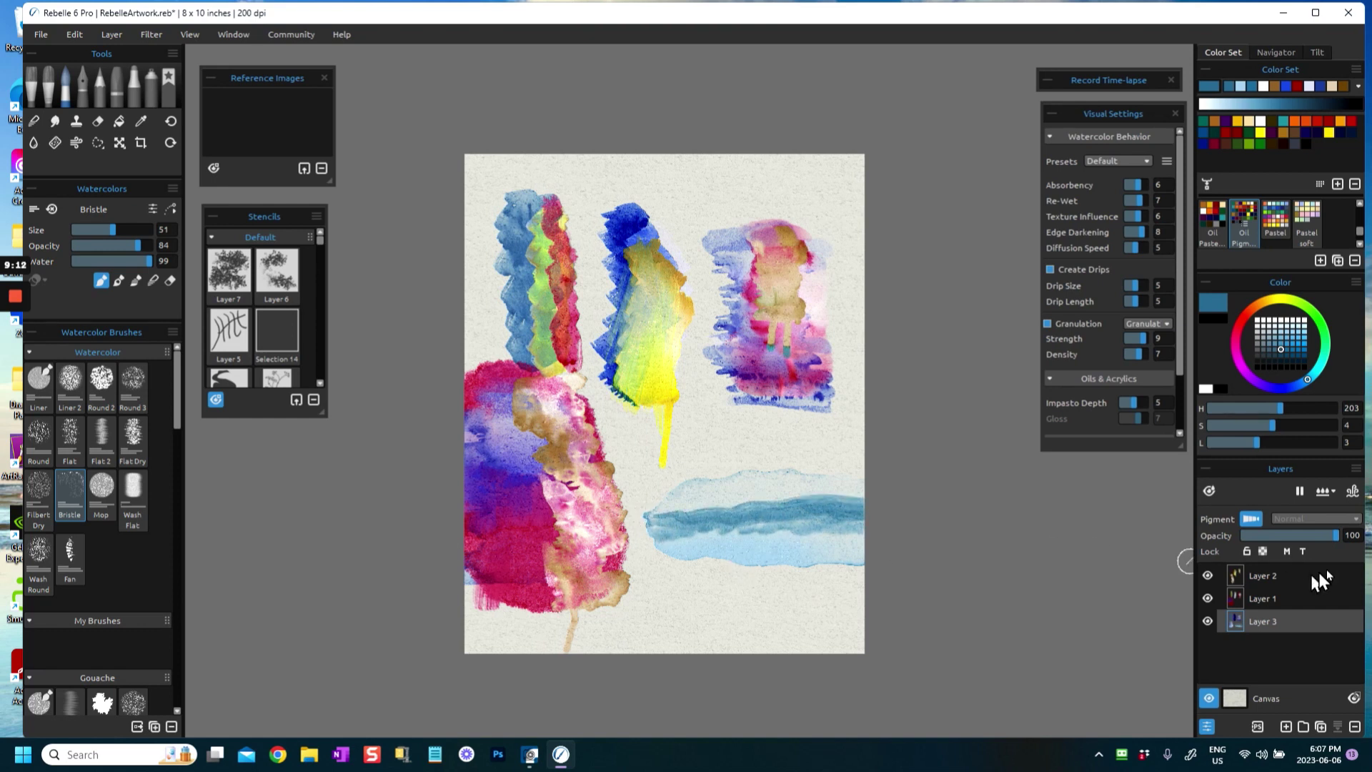
{"action": "left_click", "coordinate": [1353, 491]}
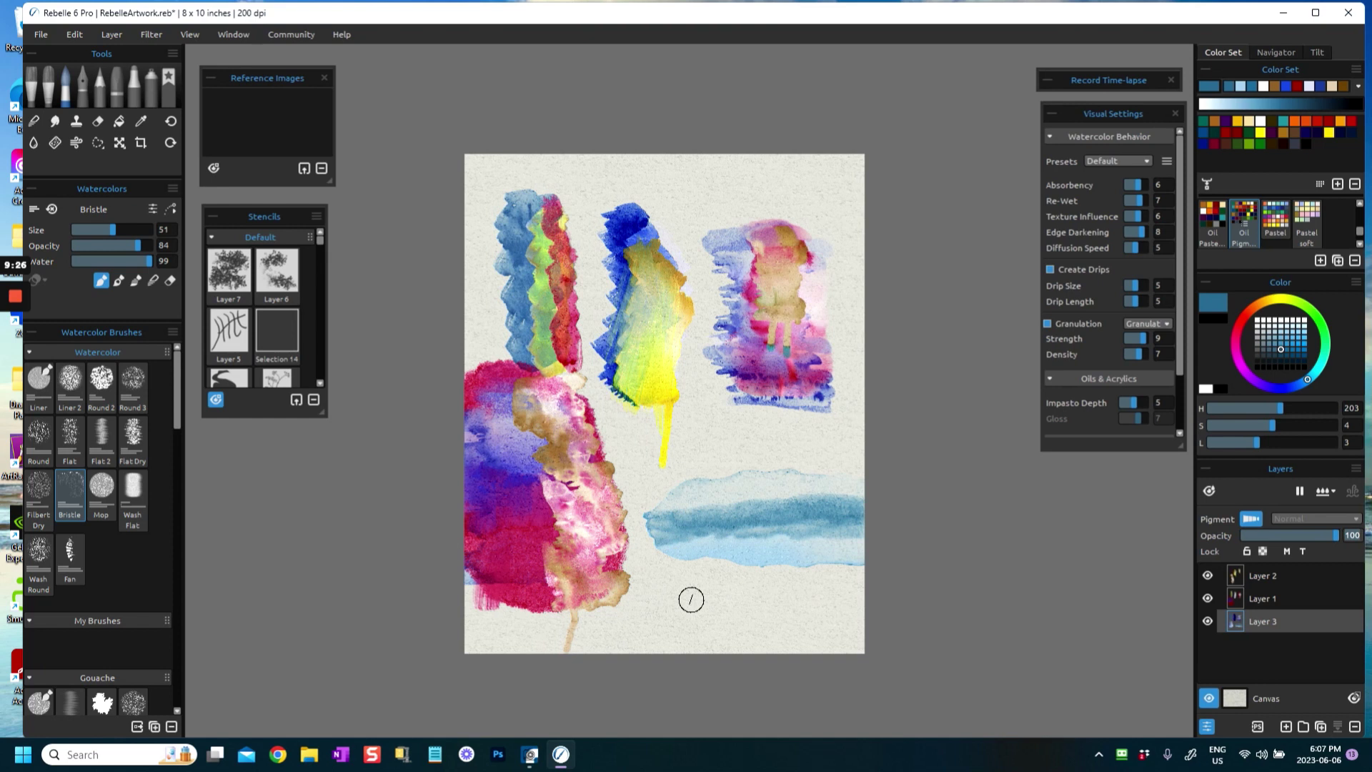
Paint an ochre stroke (hue 44, saturation 5, lightness 3) on Layer 1 along the upper part of the blue band.
{"action": "left_click", "coordinate": [1241, 602]}
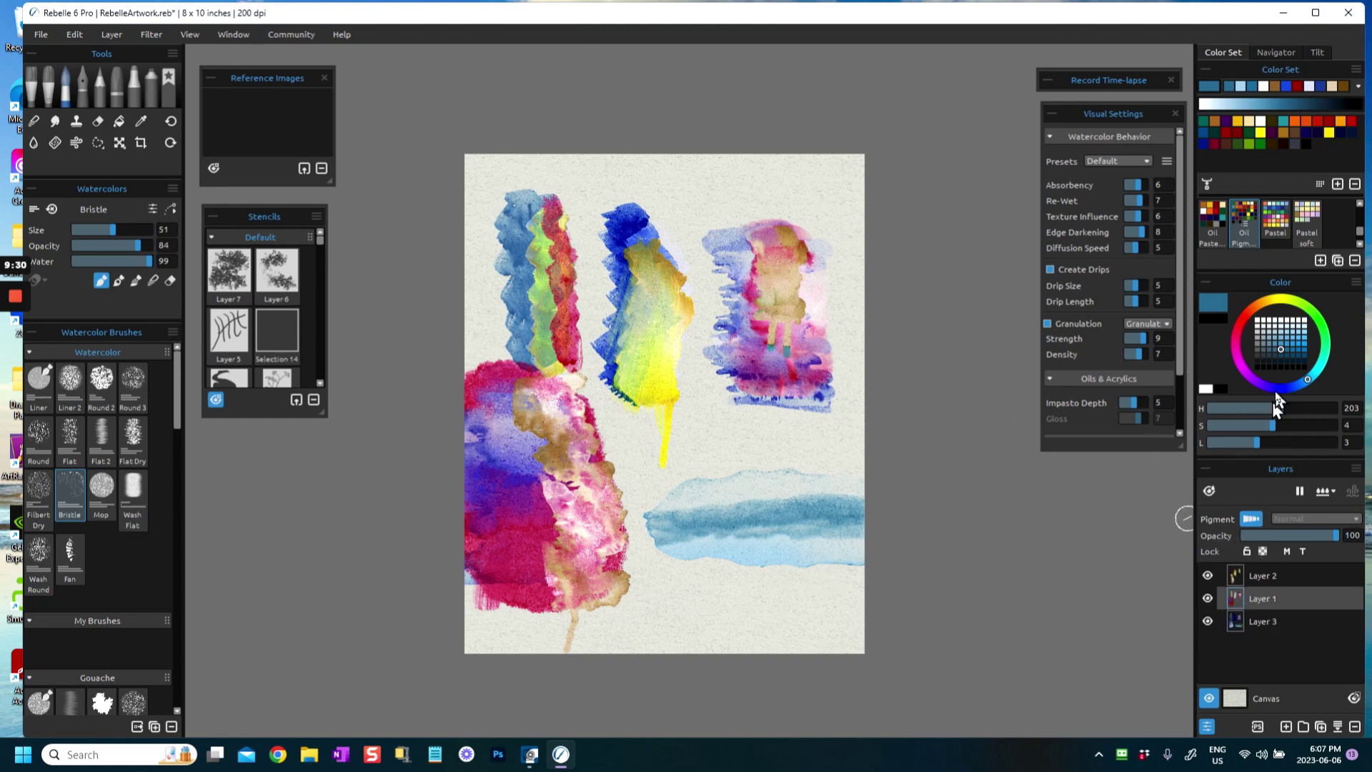
{"action": "left_click", "coordinate": [1238, 121]}
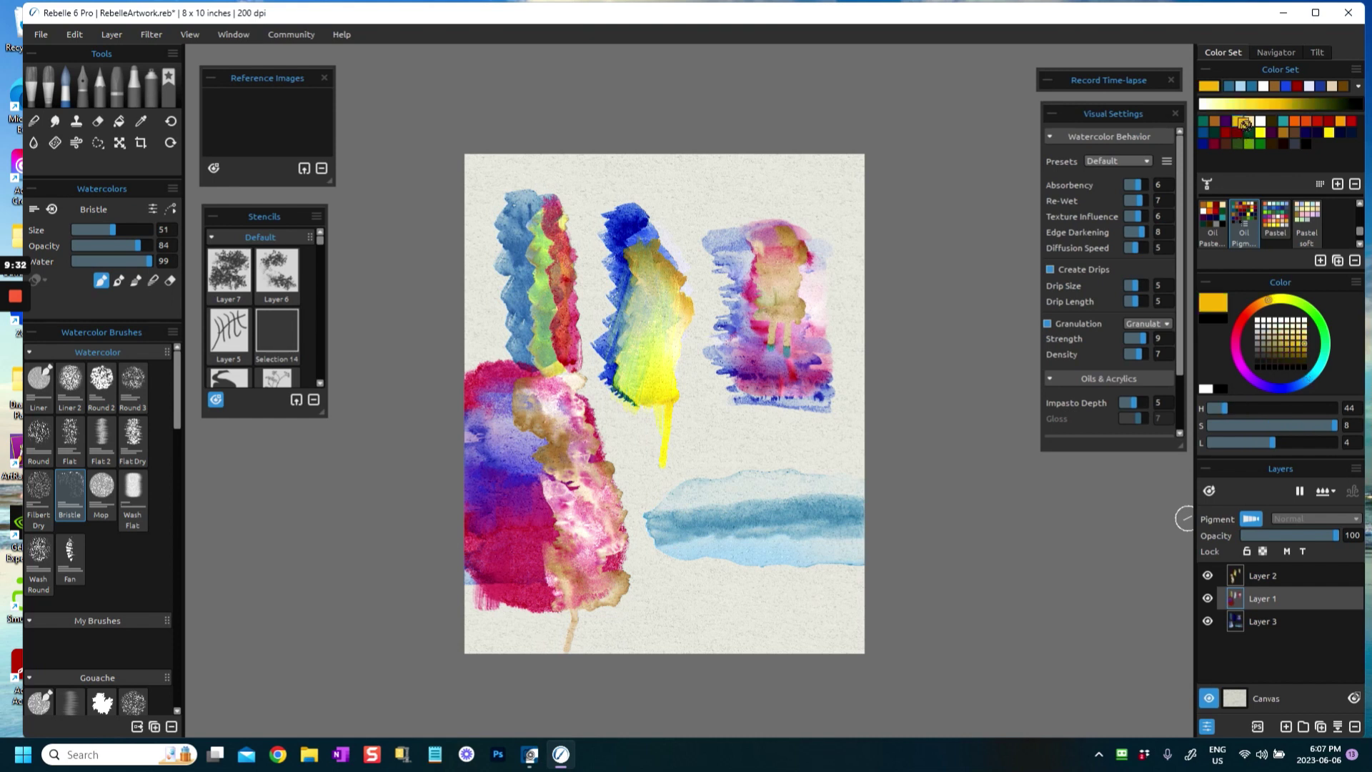
{"action": "left_click", "coordinate": [1286, 348]}
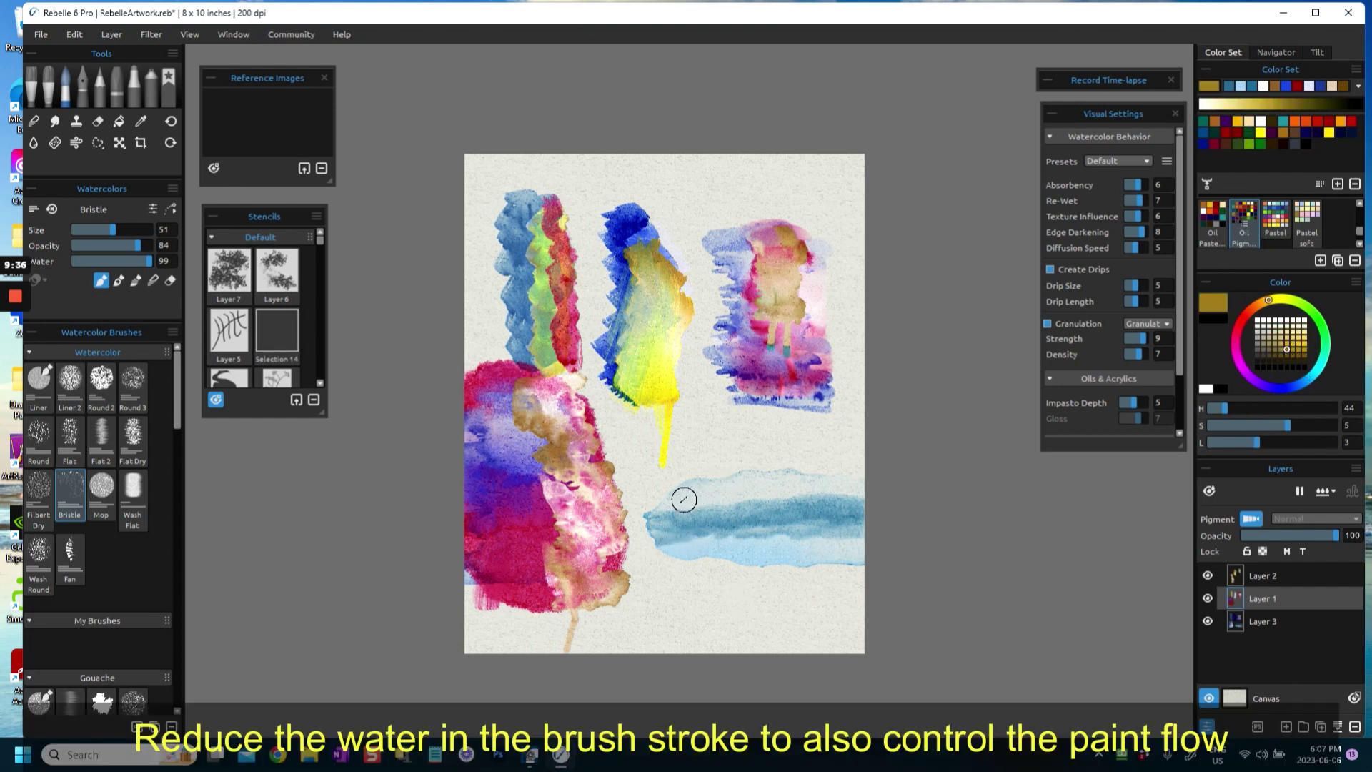
{"action": "left_click_drag", "start_coordinate": [662, 509], "coordinate": [863, 486]}
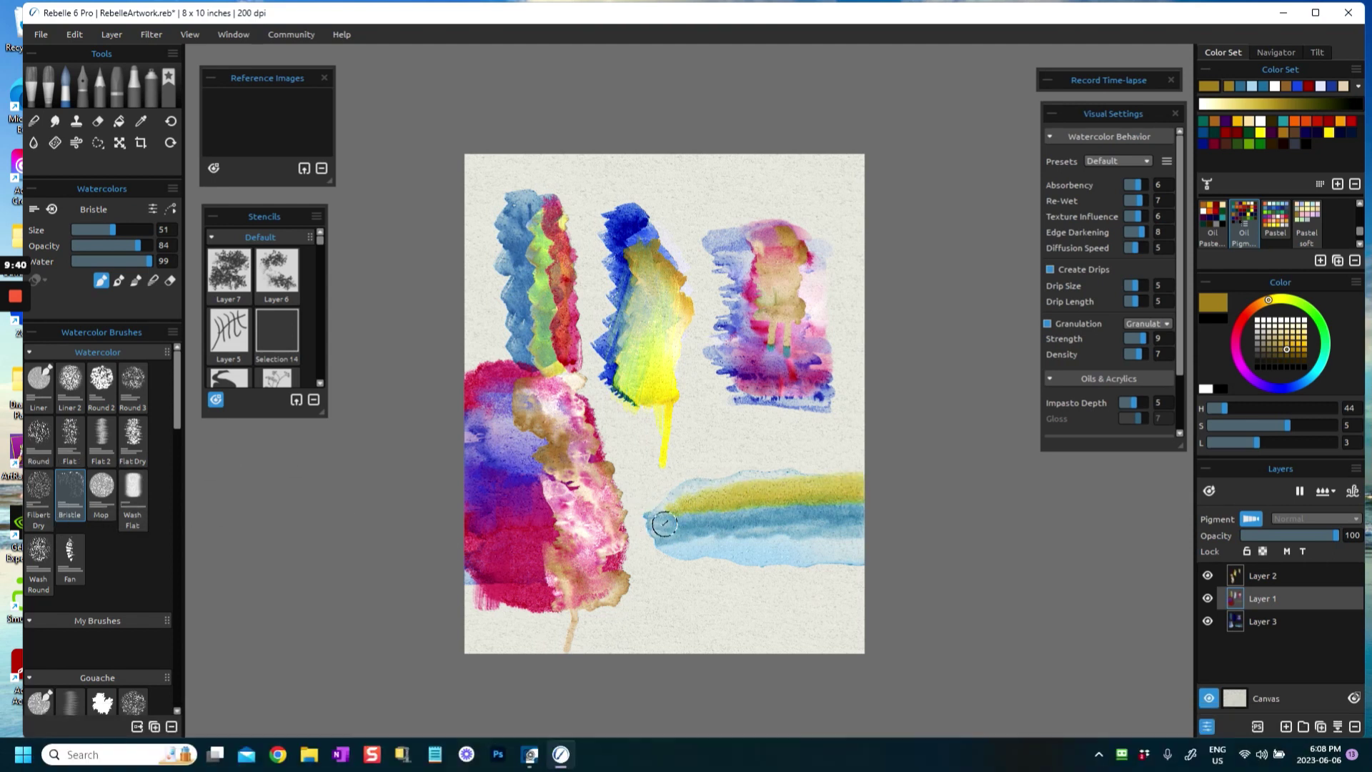
Reduce the brush size to 38 and extend the ochre over the dark blue line along the middle of the band.
{"action": "key", "text": "bracketleft"}
{"action": "key", "text": "bracketleft"}
{"action": "key", "text": "bracketleft"}
{"action": "key", "text": "bracketleft"}
{"action": "key", "text": "bracketleft"}
{"action": "key", "text": "bracketleft"}
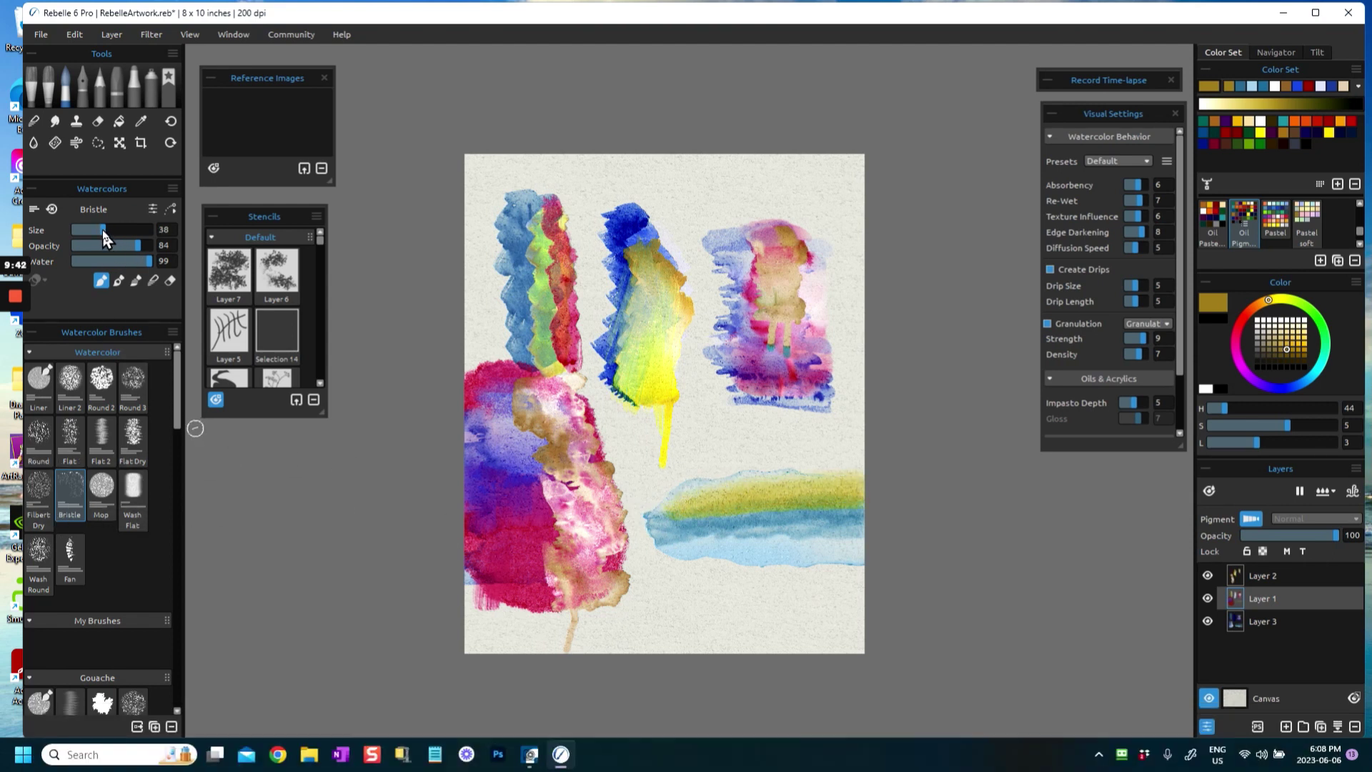
{"action": "left_click_drag", "start_coordinate": [651, 516], "coordinate": [850, 506]}
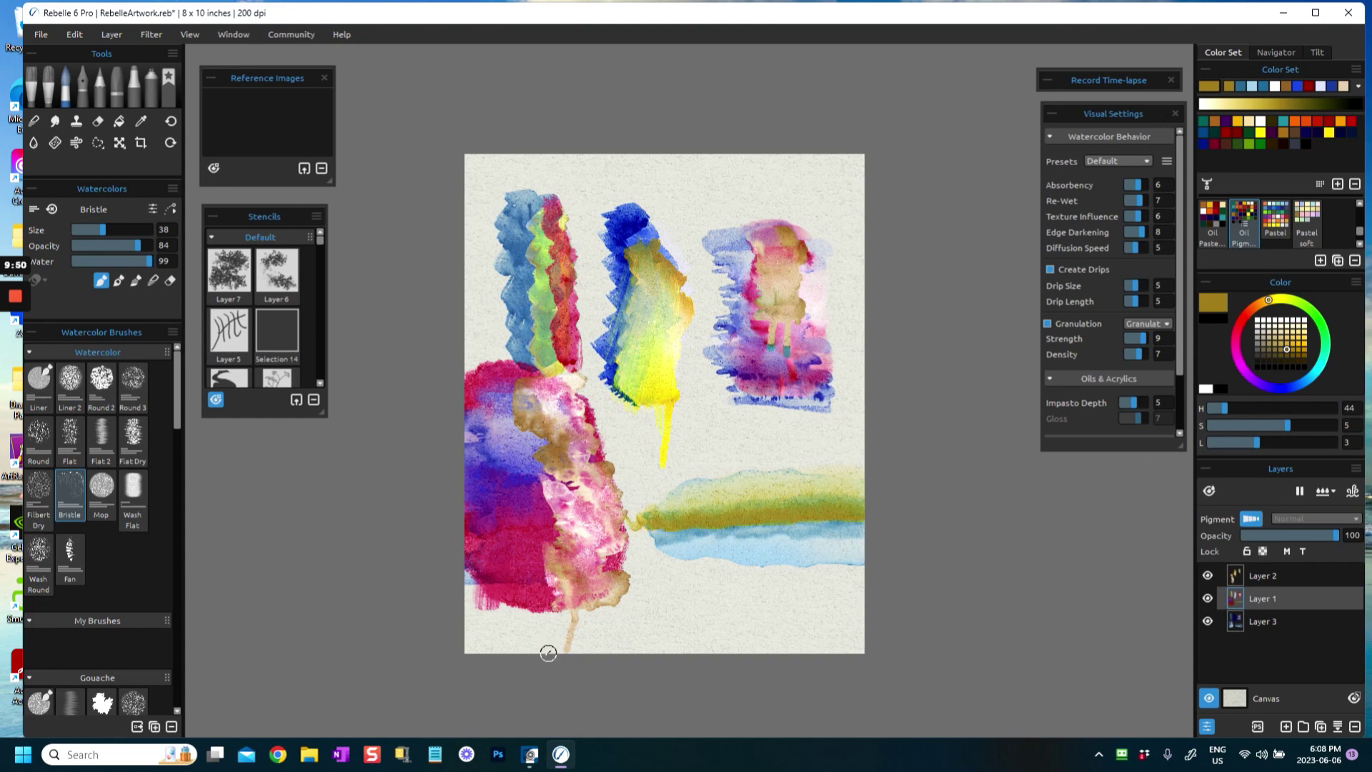
Paint pale yellow (hue 44, saturation 6, lightness 6) along the middle of the ochre band on Layer 1, and dry the layer.
{"action": "left_click", "coordinate": [1292, 332]}
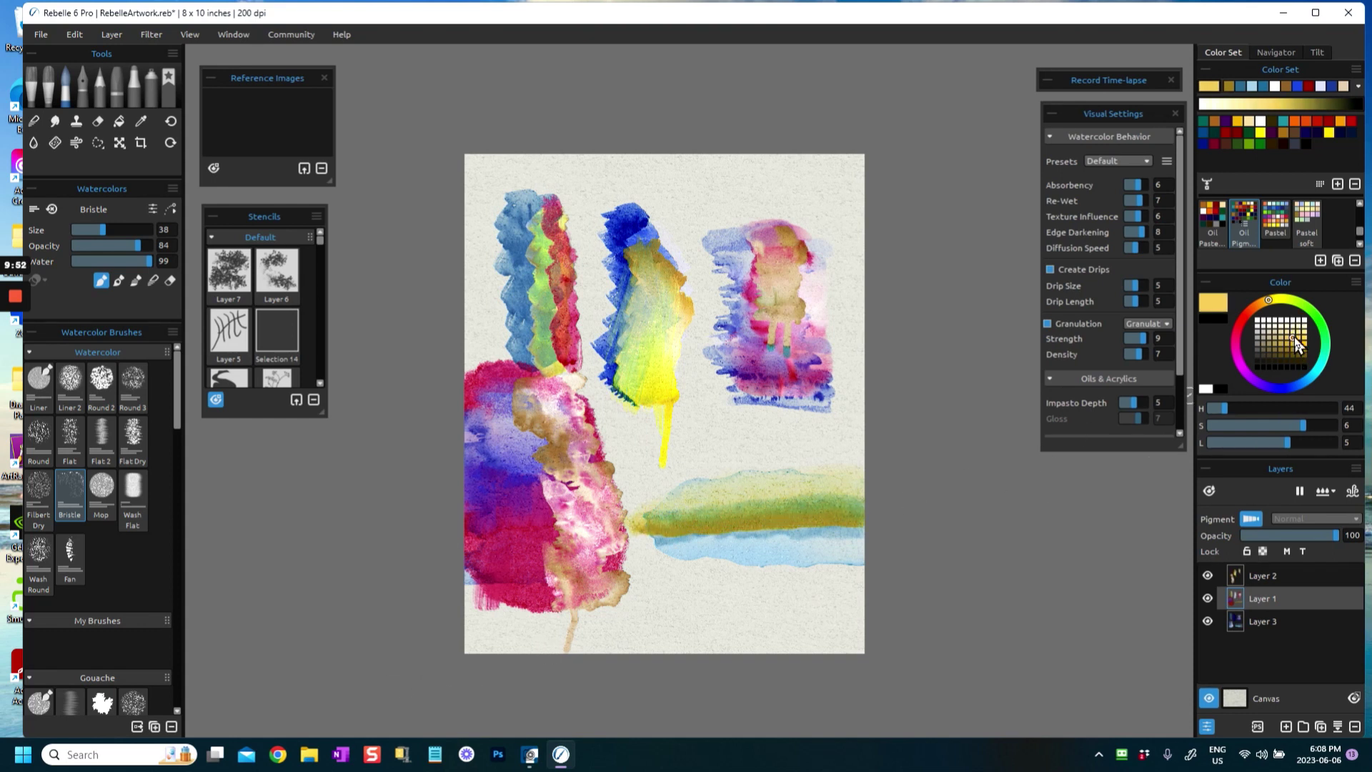
{"action": "left_click_drag", "start_coordinate": [642, 508], "coordinate": [916, 497]}
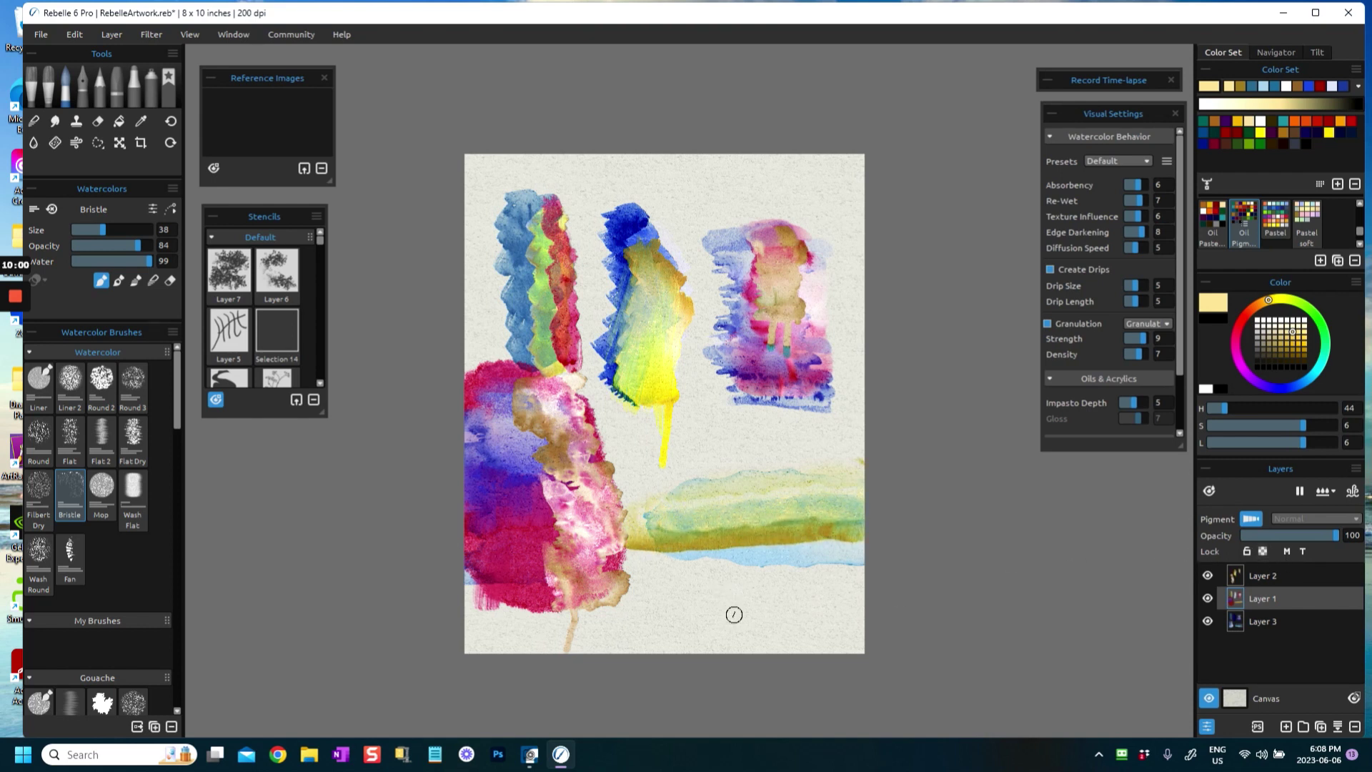
{"action": "left_click", "coordinate": [1353, 491]}
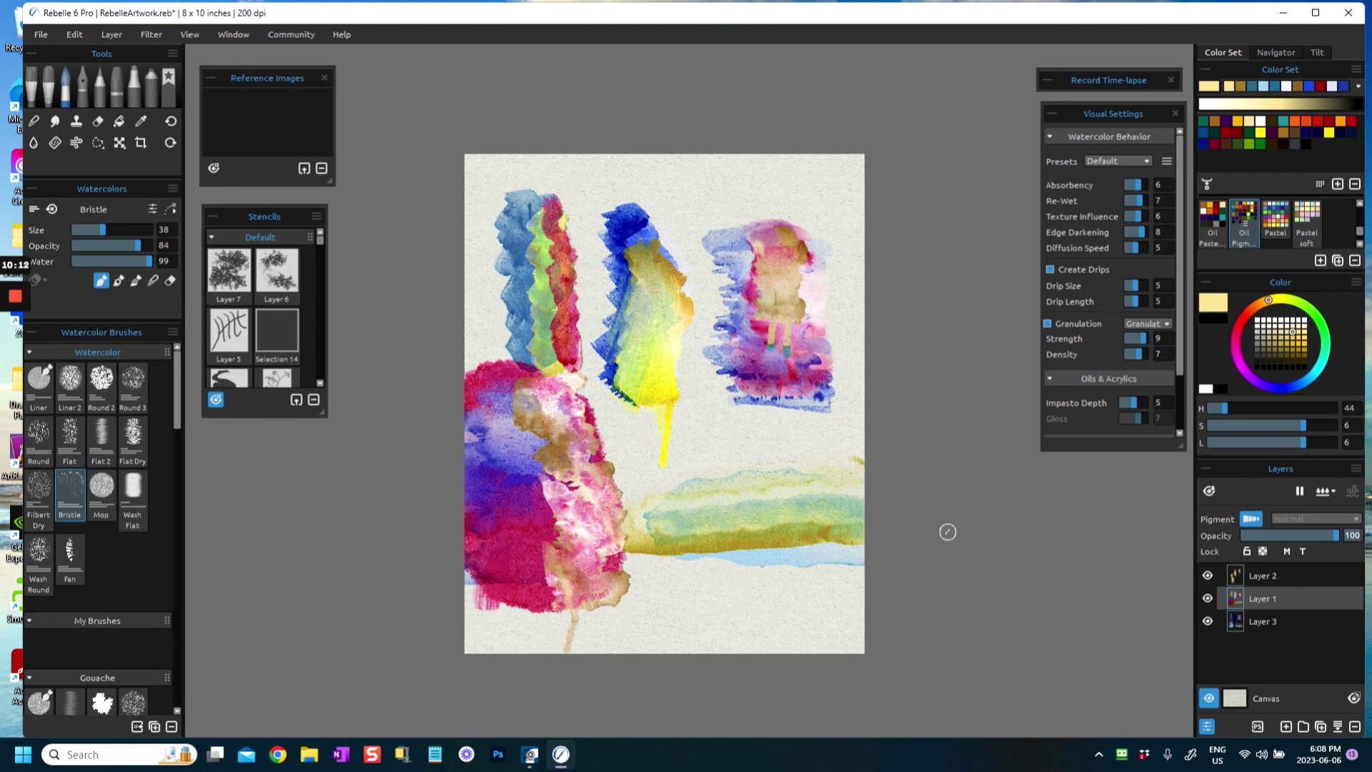
Paint muted blue (hue 211, saturation 3, lightness 4) on Layer 3 along the lower edge of the band, and dry the layer.
{"action": "left_click", "coordinate": [1288, 388]}
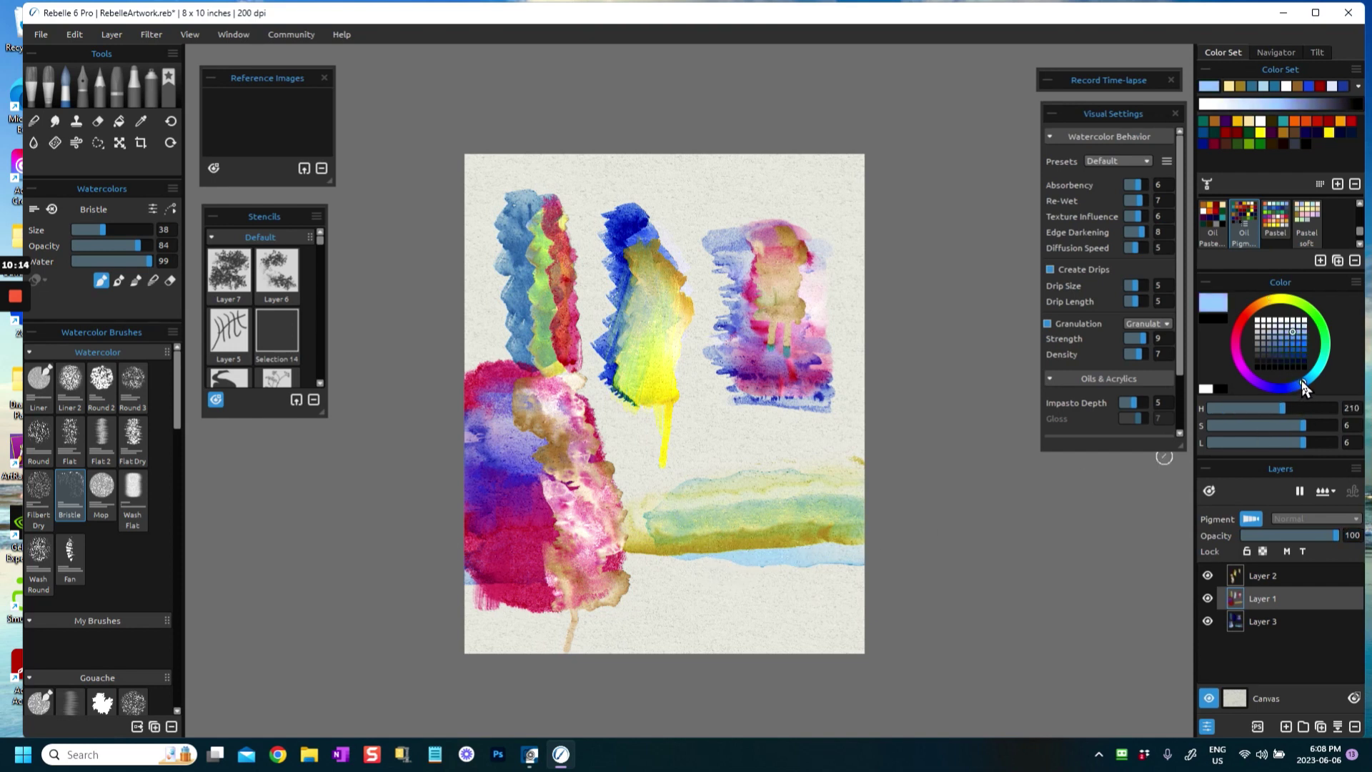
{"action": "left_click", "coordinate": [1276, 335]}
{"action": "left_click", "coordinate": [1275, 342]}
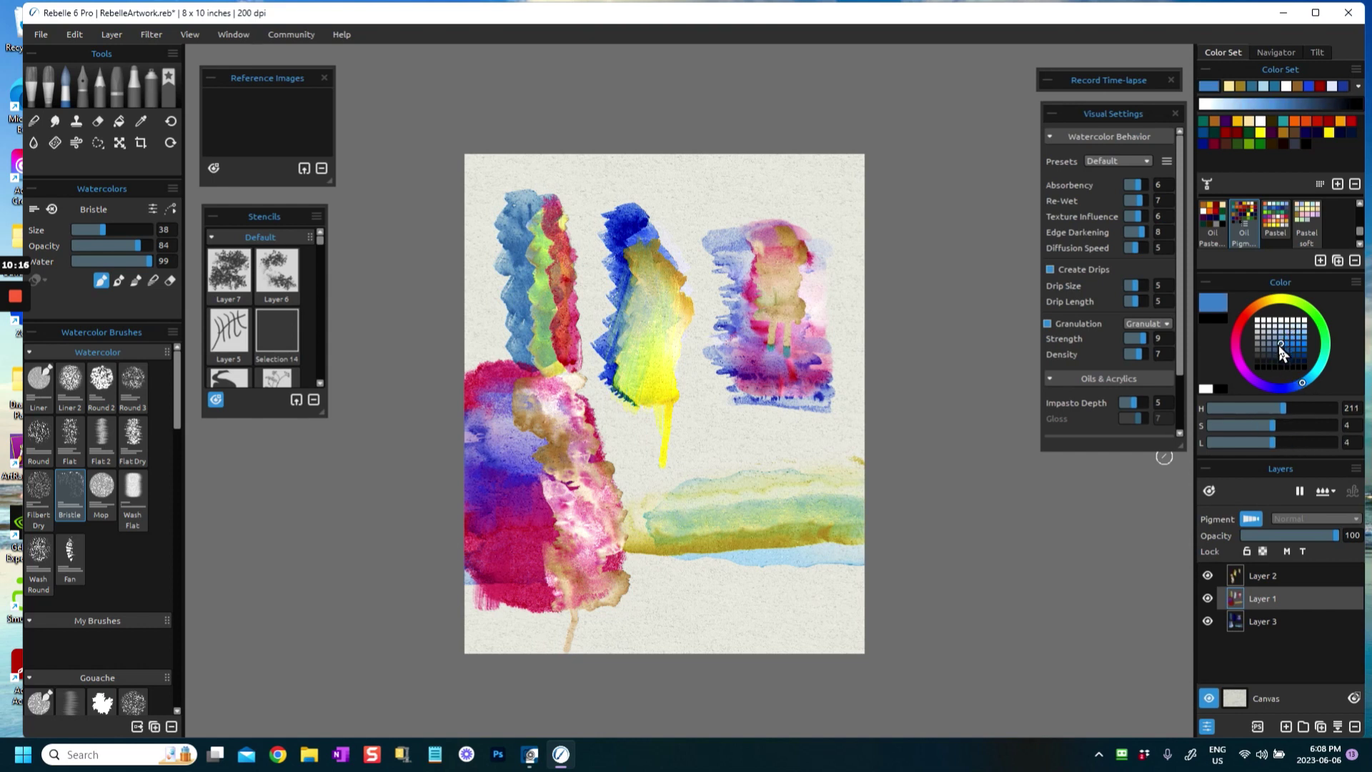
{"action": "left_click", "coordinate": [1238, 626]}
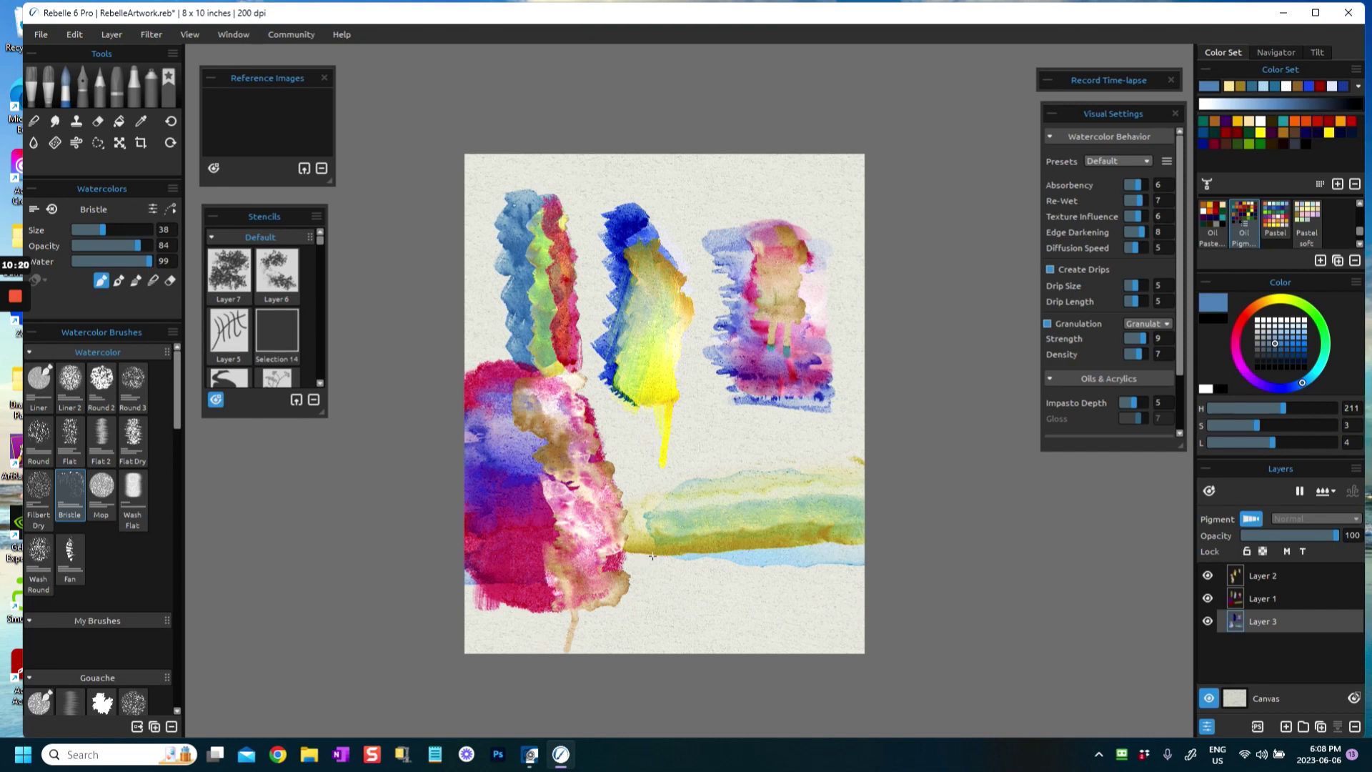
{"action": "left_click_drag", "start_coordinate": [691, 555], "coordinate": [865, 555]}
{"action": "left_click_drag", "start_coordinate": [666, 565], "coordinate": [891, 558]}
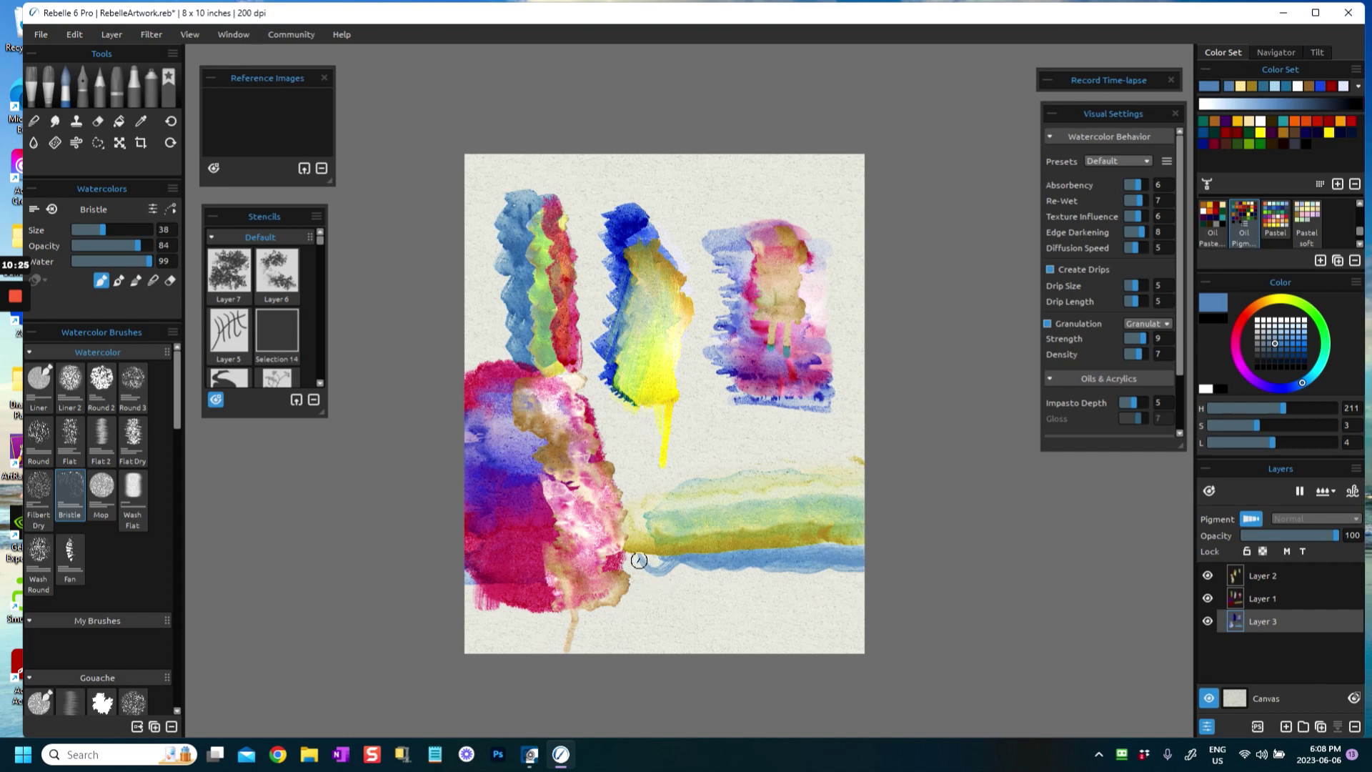
{"action": "left_click_drag", "start_coordinate": [658, 556], "coordinate": [886, 557]}
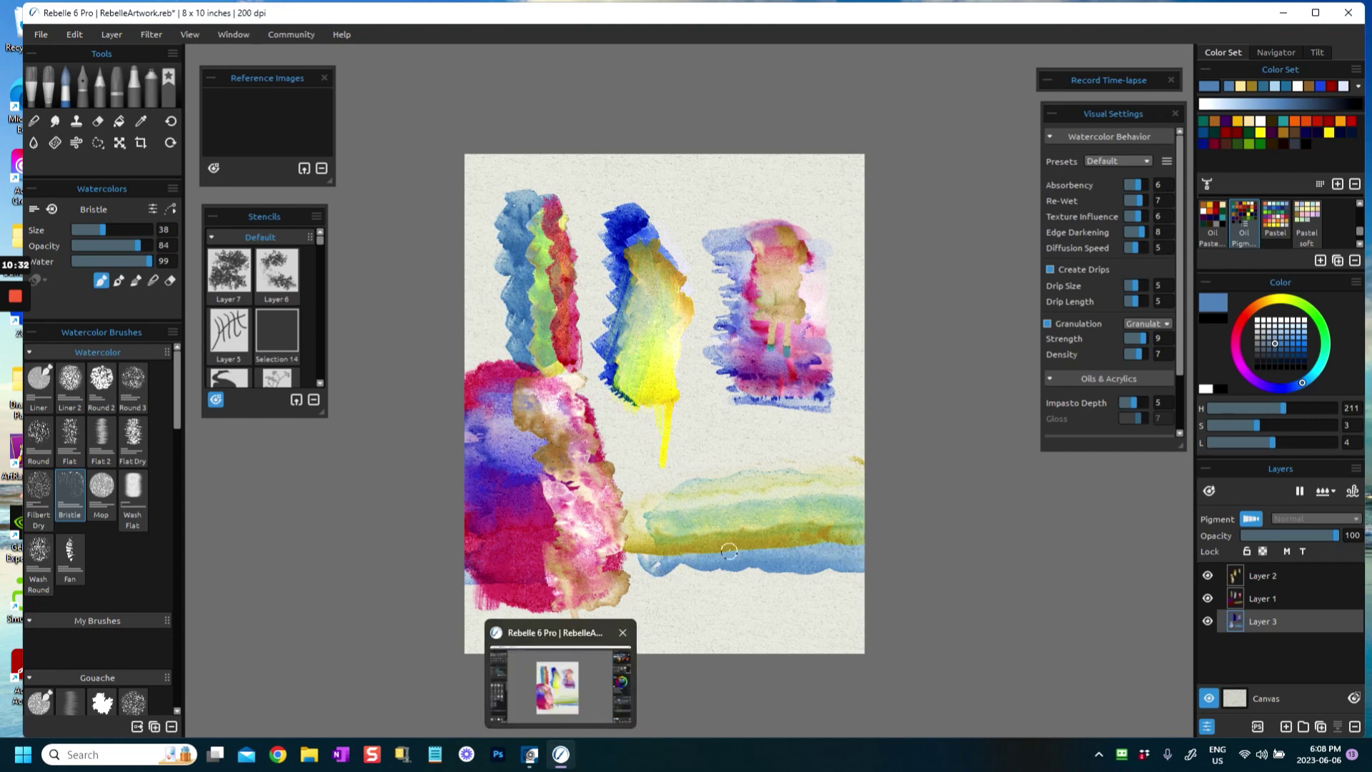
{"action": "left_click", "coordinate": [1352, 493]}
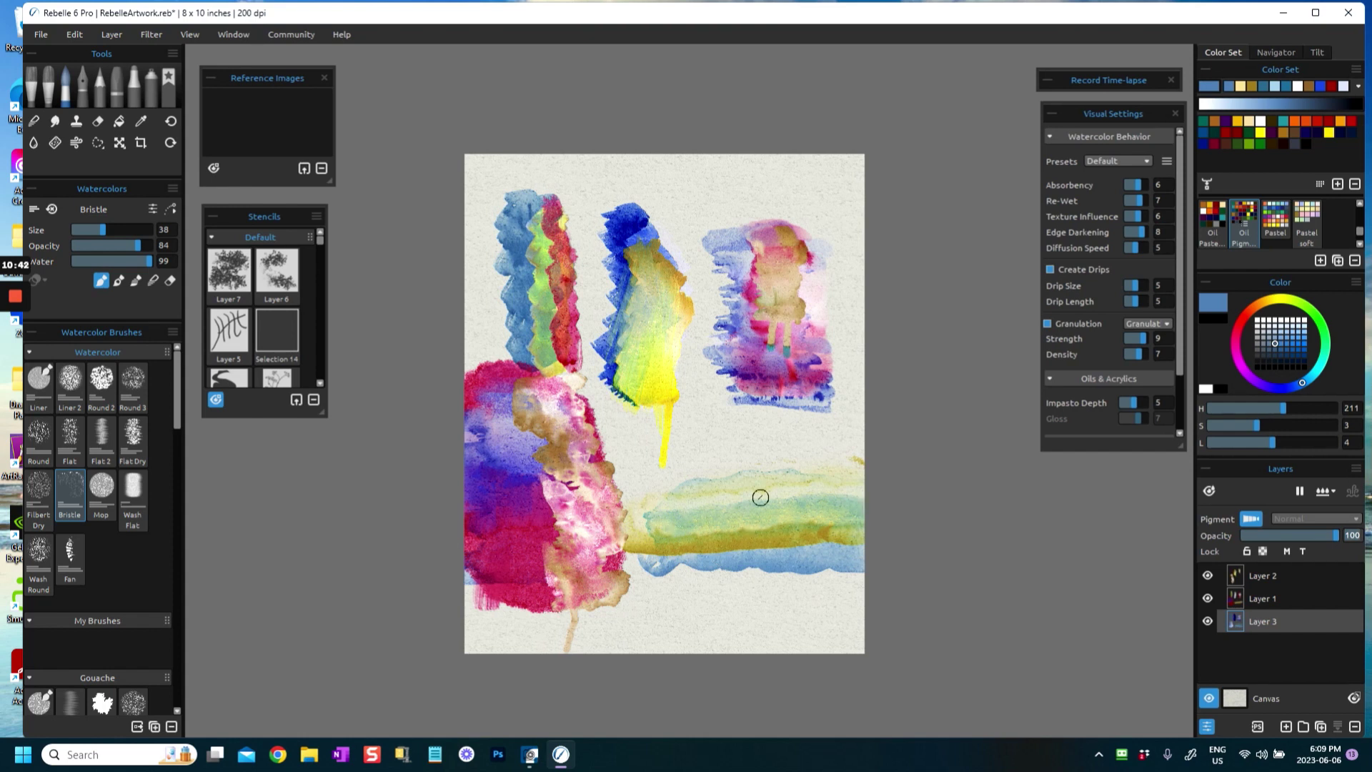
On Layer 2, paint red (hue 6, saturation 7, lightness 5) and dark red (hue 6, saturation 5, lightness 2) over the band's right end.
{"action": "left_click", "coordinate": [1243, 606]}
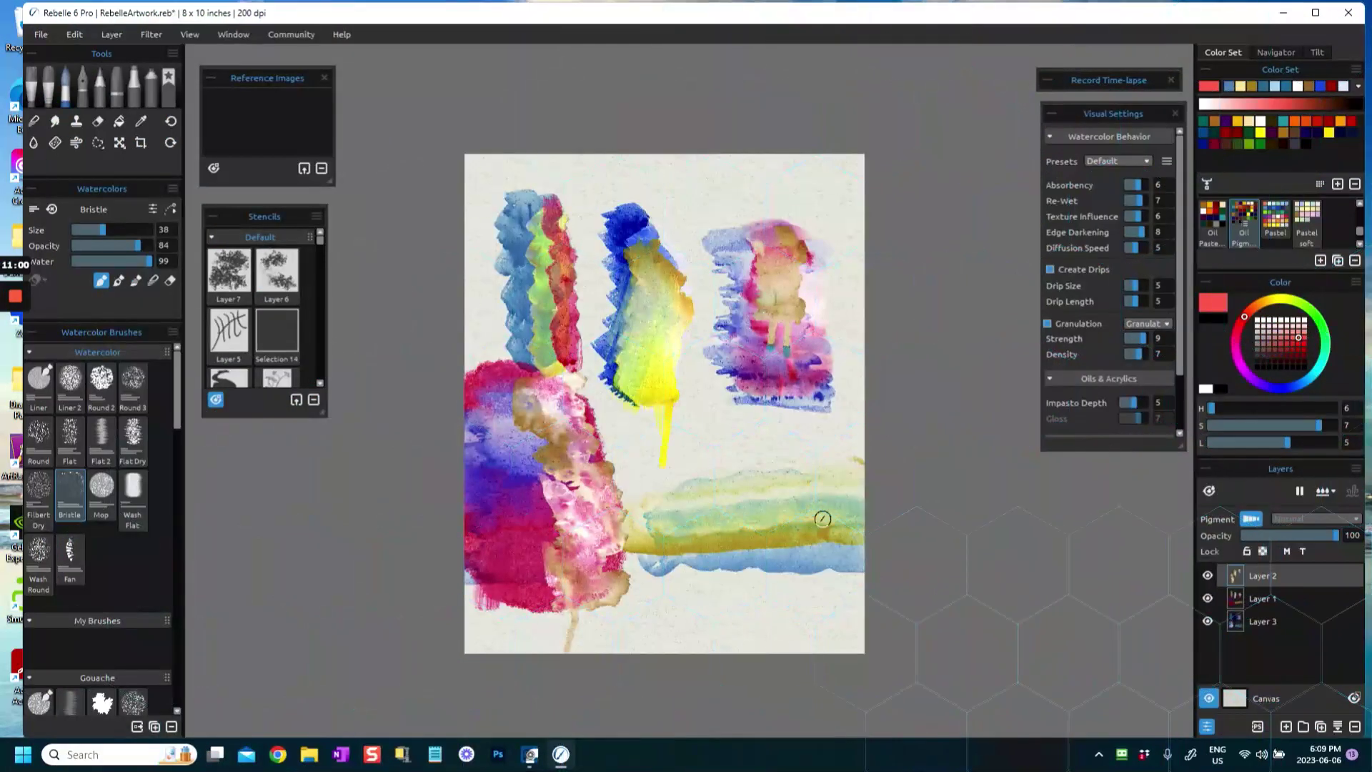
{"action": "left_click_drag", "start_coordinate": [822, 519], "coordinate": [831, 520]}
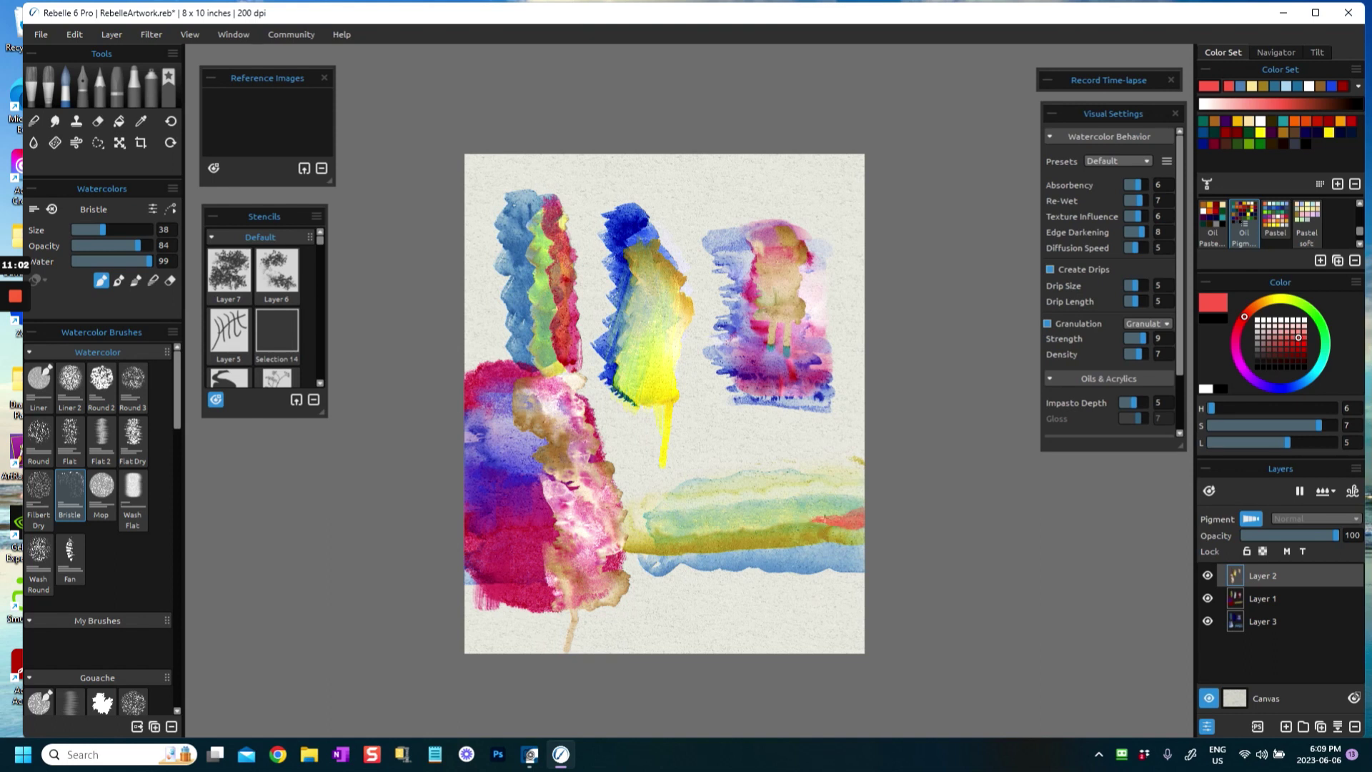
{"action": "left_click", "coordinate": [1287, 355]}
{"action": "left_click_drag", "start_coordinate": [801, 513], "coordinate": [876, 510]}
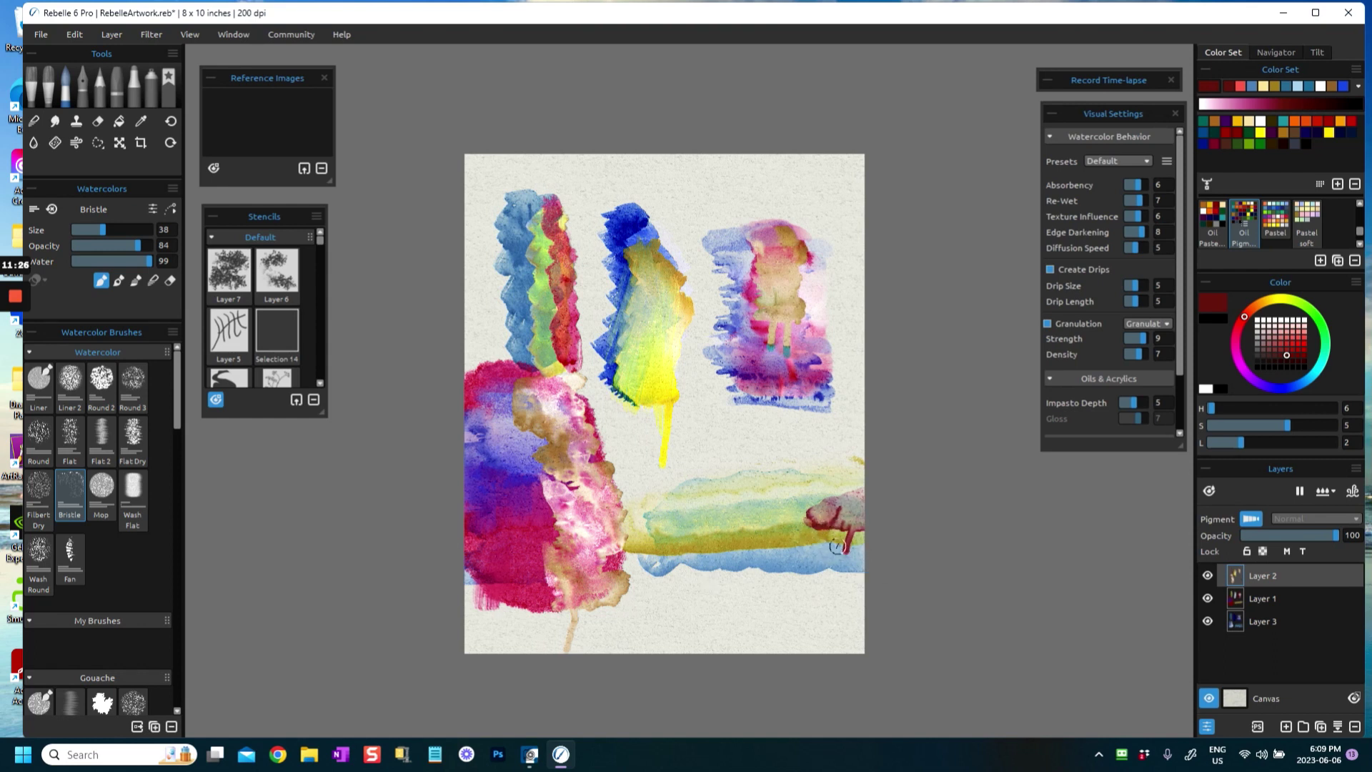
Blend the dark red patch outward and down over the blue edge with the Bristle brush in blend mode.
{"action": "left_click", "coordinate": [151, 280]}
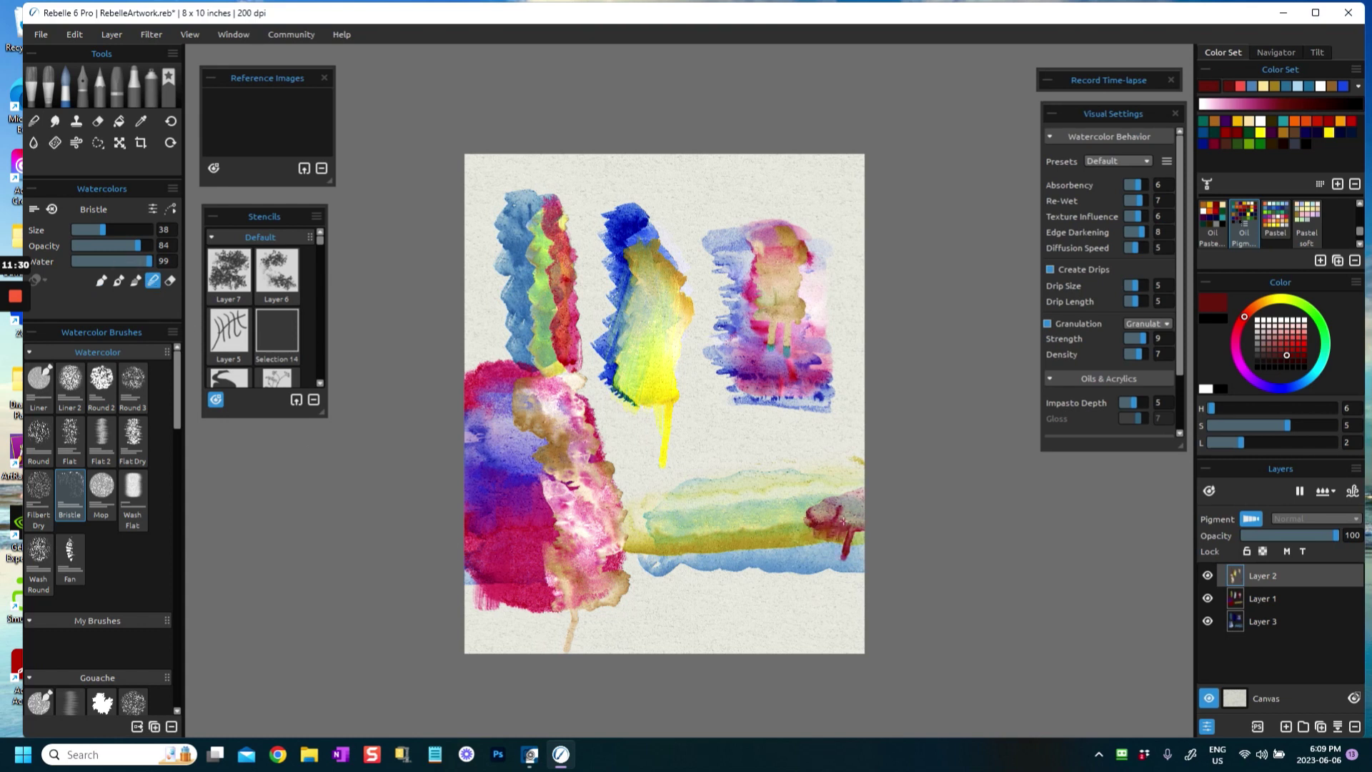
{"action": "mouse_move", "coordinate": [834, 554]}
{"action": "left_mouse_down"}
{"action": "mouse_move", "coordinate": [870, 535]}
{"action": "mouse_move", "coordinate": [814, 553]}
{"action": "mouse_move", "coordinate": [843, 542]}
{"action": "left_mouse_up"}
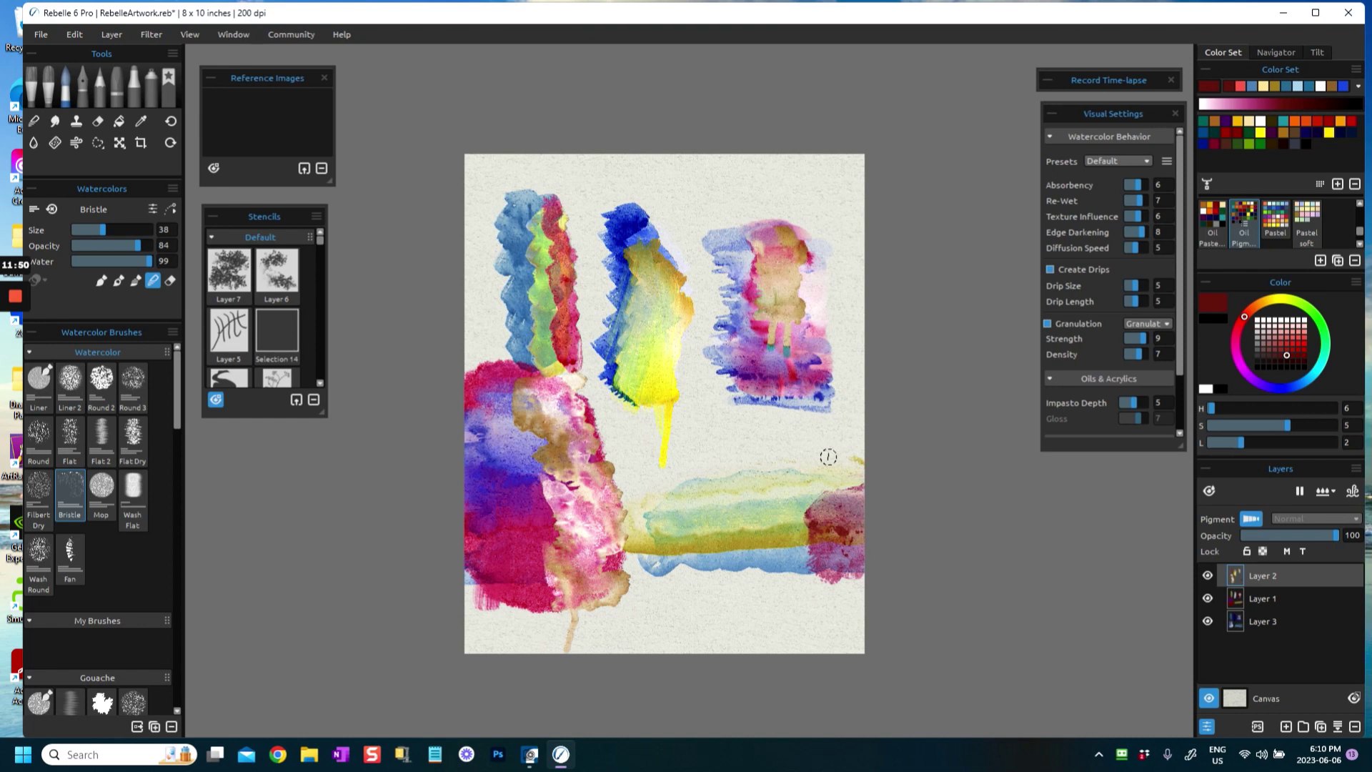
Look through the available canvas textures down to the Gesso papers, and close the canvas selection.
{"action": "scroll", "coordinate": [828, 457], "scroll_direction": "up", "scroll_amount": 3}
{"action": "scroll", "coordinate": [799, 429], "scroll_direction": "down", "scroll_amount": 2}
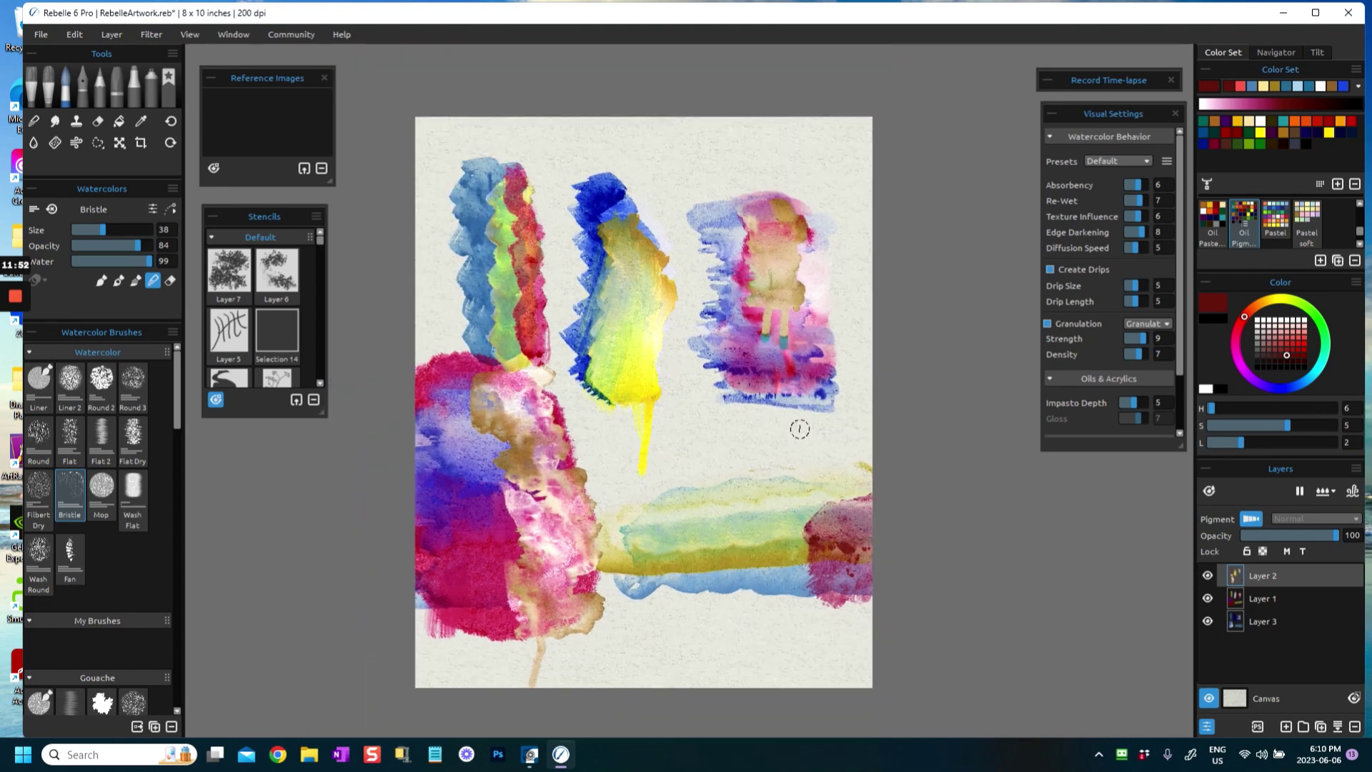
{"action": "scroll", "coordinate": [799, 428], "scroll_direction": "up", "scroll_amount": 1}
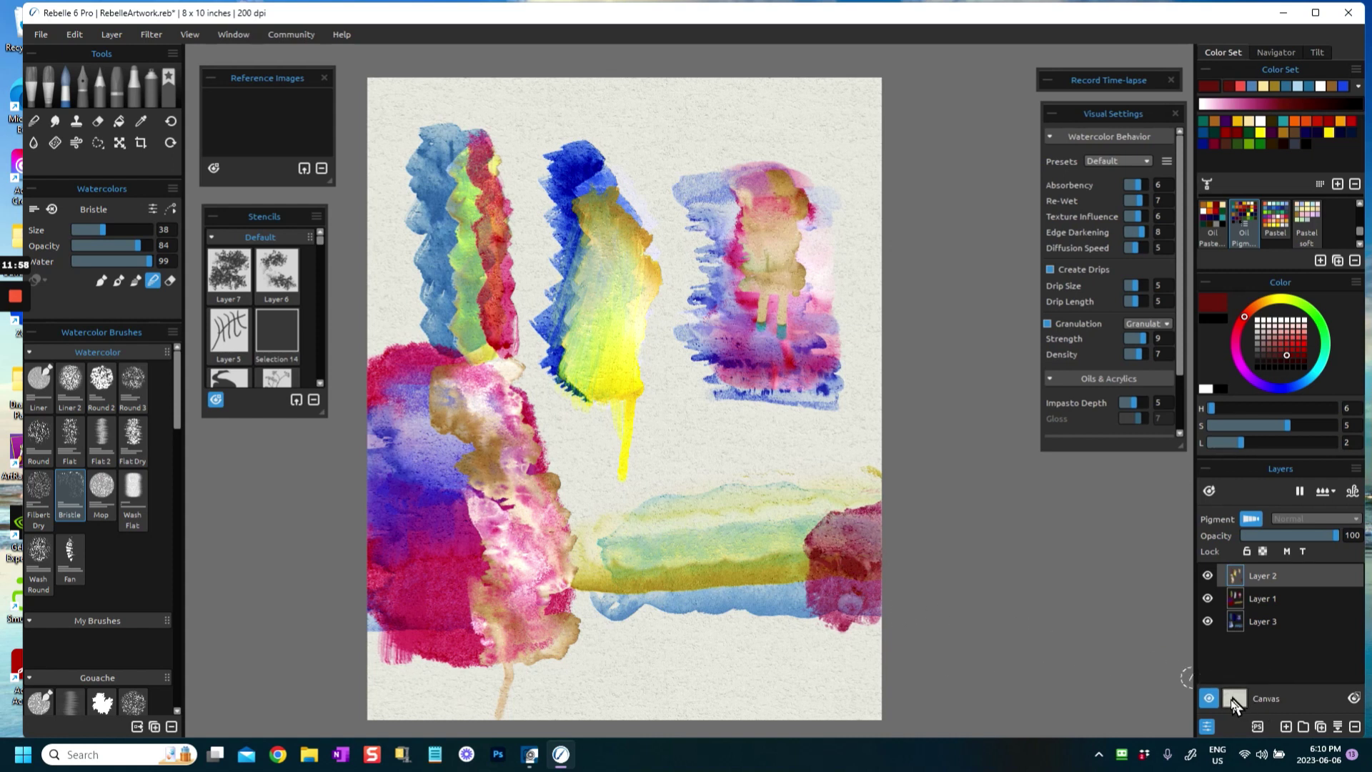
{"action": "left_click", "coordinate": [1236, 699]}
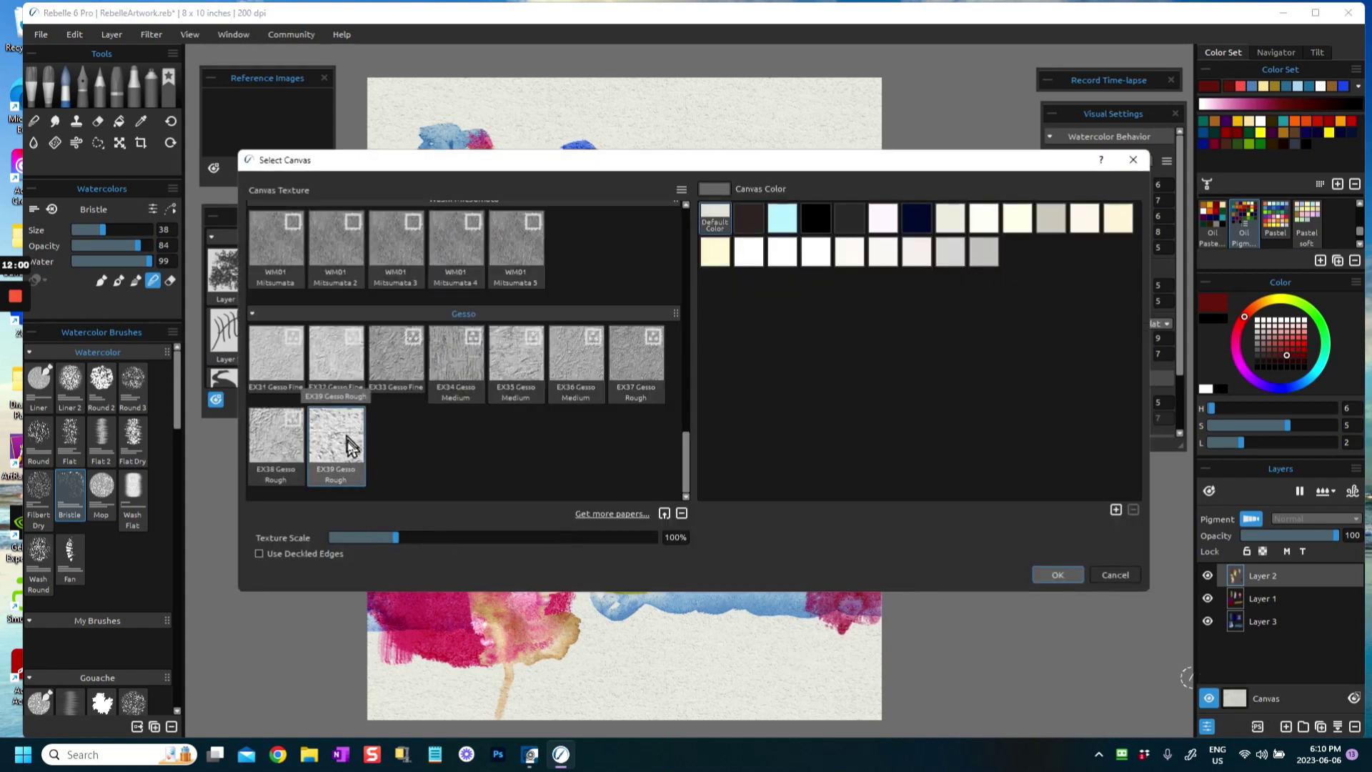
{"action": "left_click", "coordinate": [1059, 575]}
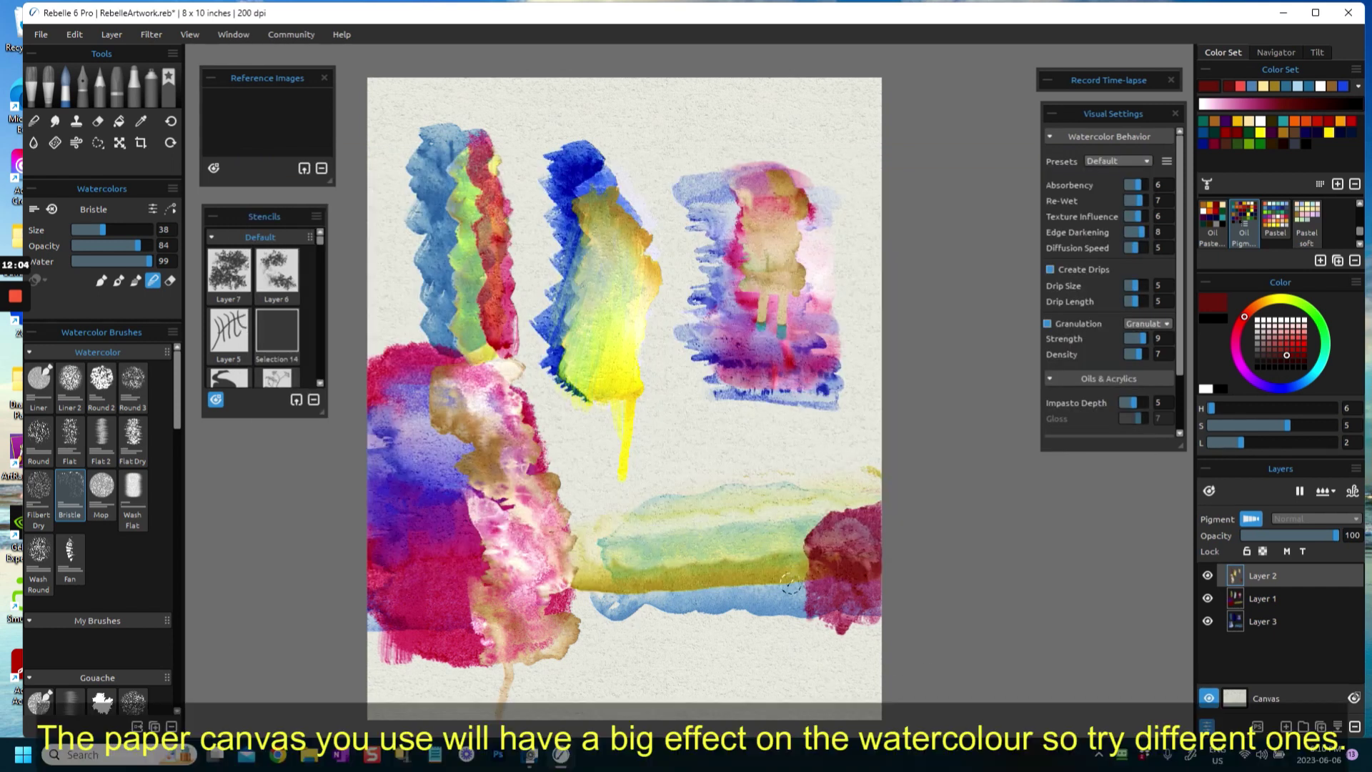
Paint white (hue 6, saturation 3, lightness 8) and cream (hue 42, saturation 5, lightness 6) into the middle of the dark red patch.
{"action": "left_click", "coordinate": [1275, 321]}
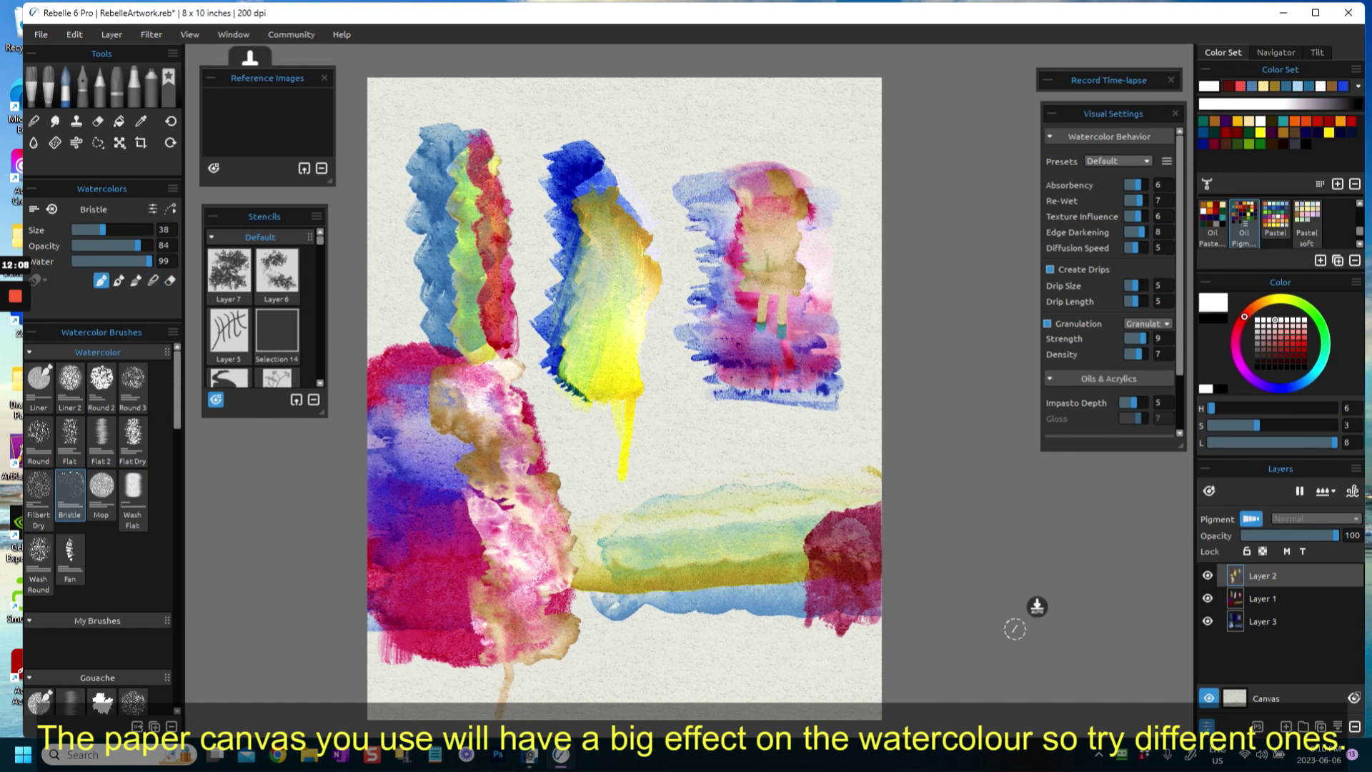
{"action": "mouse_move", "coordinate": [851, 560]}
{"action": "left_mouse_down"}
{"action": "mouse_move", "coordinate": [835, 563]}
{"action": "mouse_move", "coordinate": [864, 568]}
{"action": "mouse_move", "coordinate": [803, 564]}
{"action": "mouse_move", "coordinate": [846, 565]}
{"action": "left_mouse_up"}
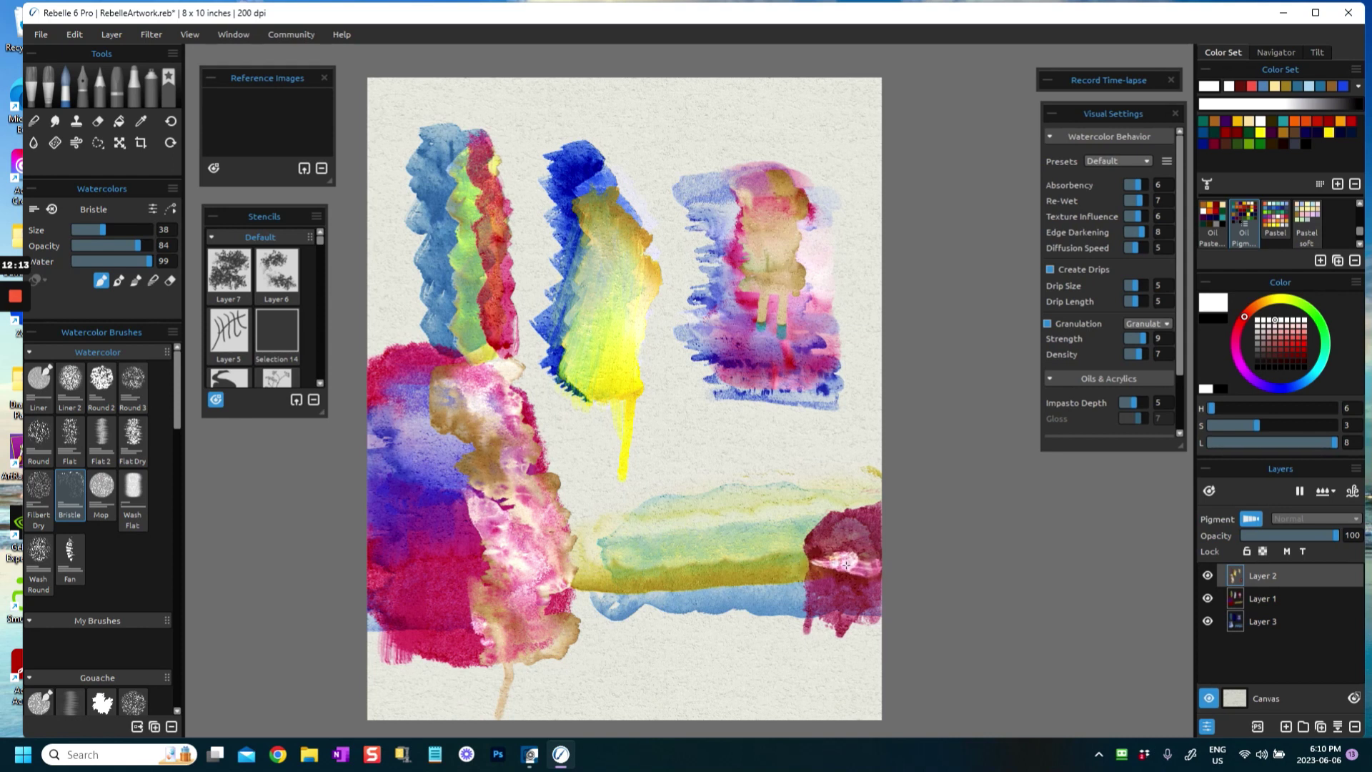
{"action": "left_click", "coordinate": [1250, 122]}
{"action": "mouse_move", "coordinate": [868, 554]}
{"action": "left_mouse_down"}
{"action": "mouse_move", "coordinate": [790, 561]}
{"action": "mouse_move", "coordinate": [843, 582]}
{"action": "mouse_move", "coordinate": [801, 577]}
{"action": "mouse_move", "coordinate": [845, 568]}
{"action": "mouse_move", "coordinate": [825, 543]}
{"action": "mouse_move", "coordinate": [866, 551]}
{"action": "left_mouse_up"}
Blend the cream and dark red down over the blue and along the patch's upper edge, and dry Layer 2.
{"action": "left_click", "coordinate": [153, 281]}
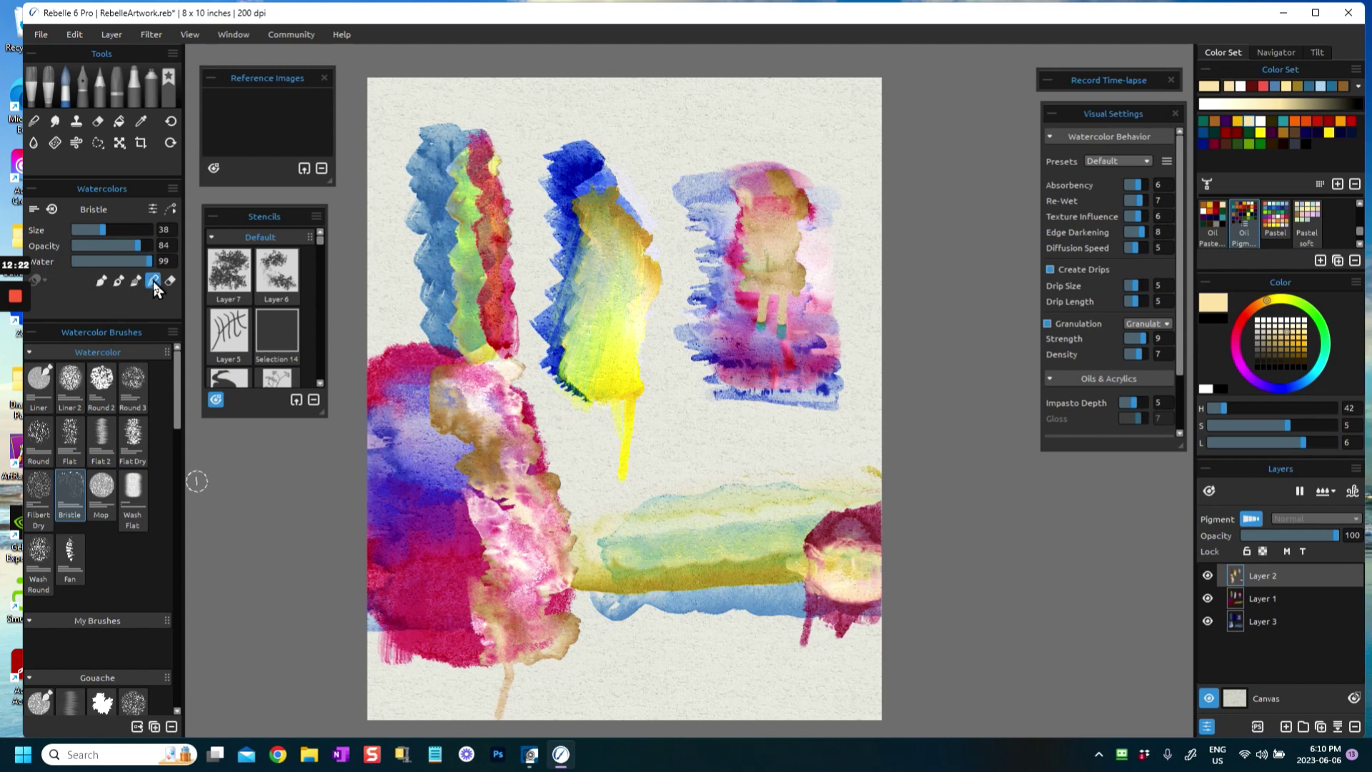
{"action": "mouse_move", "coordinate": [793, 583]}
{"action": "left_mouse_down"}
{"action": "mouse_move", "coordinate": [857, 604]}
{"action": "mouse_move", "coordinate": [811, 607]}
{"action": "mouse_move", "coordinate": [883, 586]}
{"action": "mouse_move", "coordinate": [867, 613]}
{"action": "left_mouse_up"}
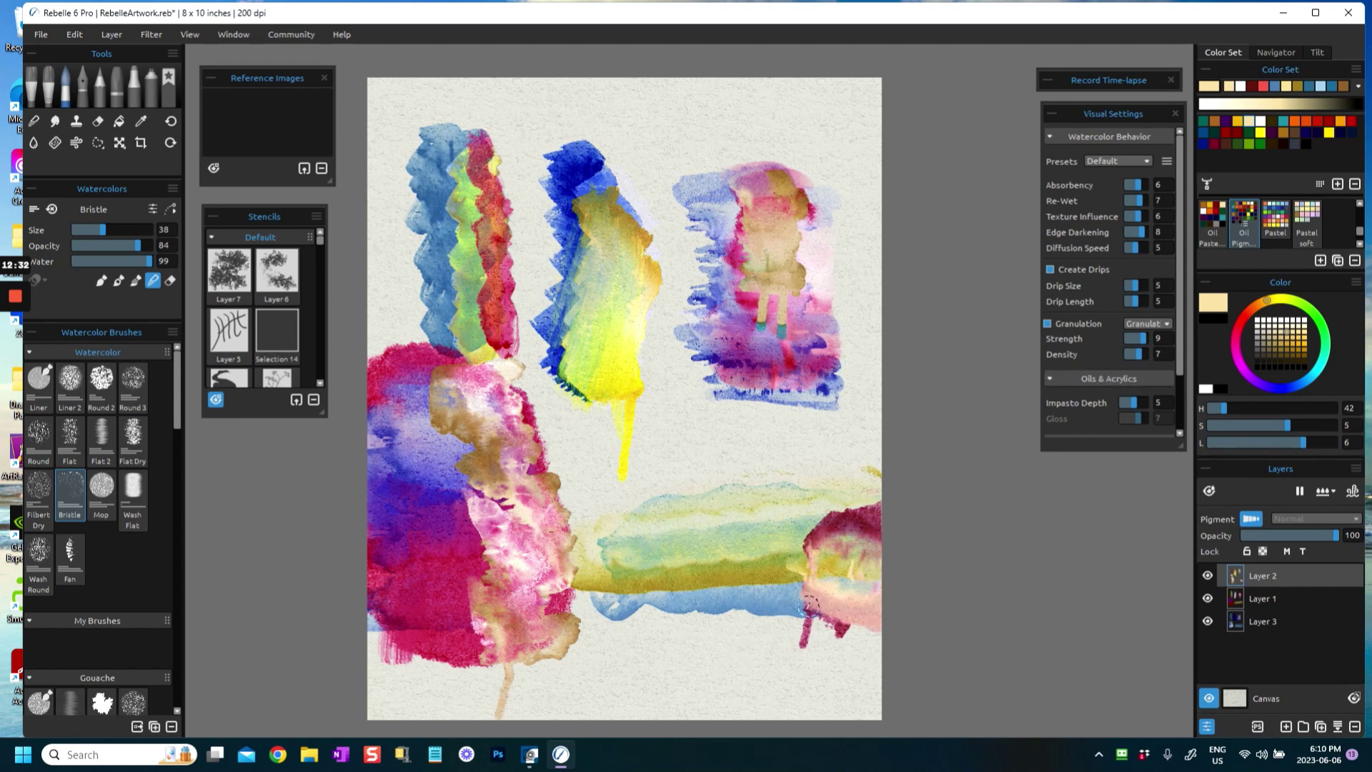
{"action": "mouse_move", "coordinate": [805, 584]}
{"action": "left_mouse_down"}
{"action": "mouse_move", "coordinate": [854, 602]}
{"action": "mouse_move", "coordinate": [875, 615]}
{"action": "mouse_move", "coordinate": [871, 630]}
{"action": "mouse_move", "coordinate": [784, 647]}
{"action": "mouse_move", "coordinate": [819, 633]}
{"action": "mouse_move", "coordinate": [883, 650]}
{"action": "left_mouse_up"}
{"action": "mouse_move", "coordinate": [845, 509]}
{"action": "left_mouse_down"}
{"action": "mouse_move", "coordinate": [868, 502]}
{"action": "mouse_move", "coordinate": [825, 518]}
{"action": "mouse_move", "coordinate": [828, 533]}
{"action": "left_mouse_up"}
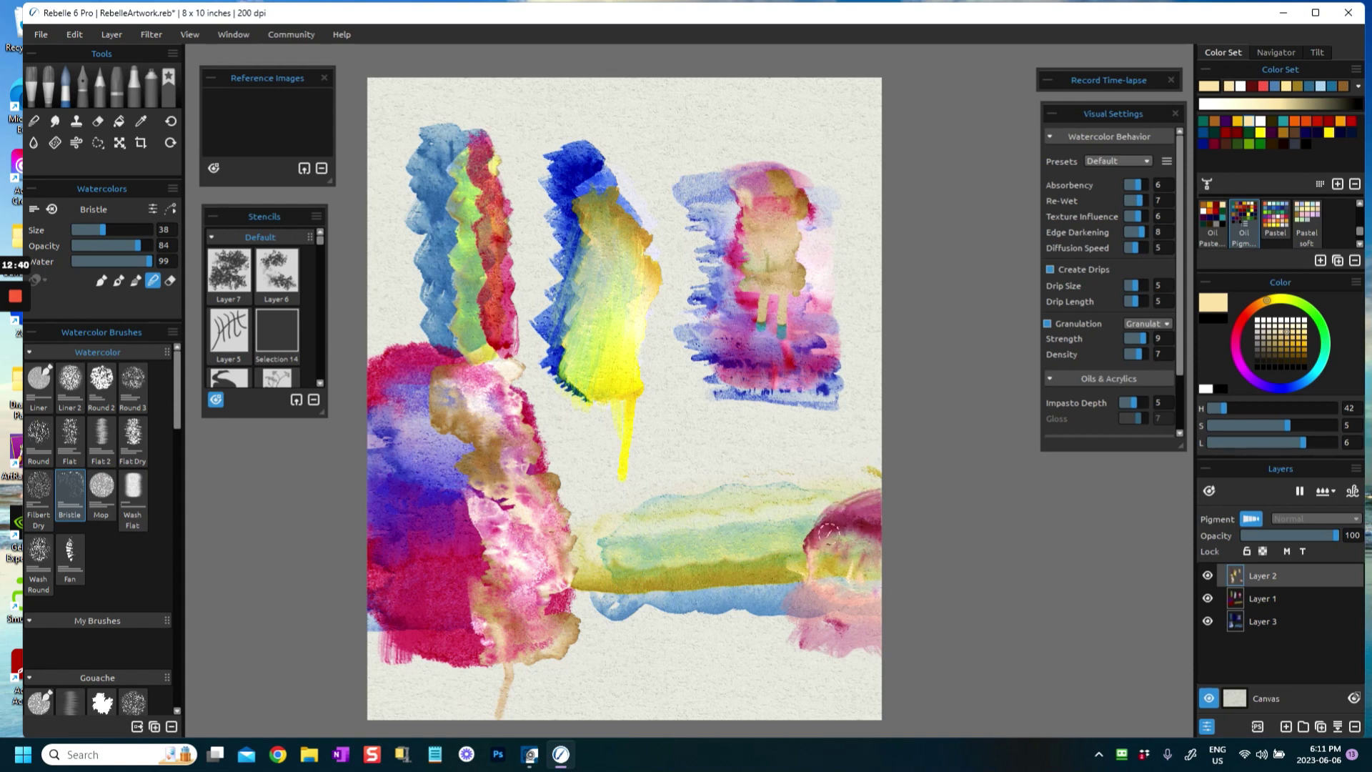
{"action": "left_click", "coordinate": [1353, 491]}
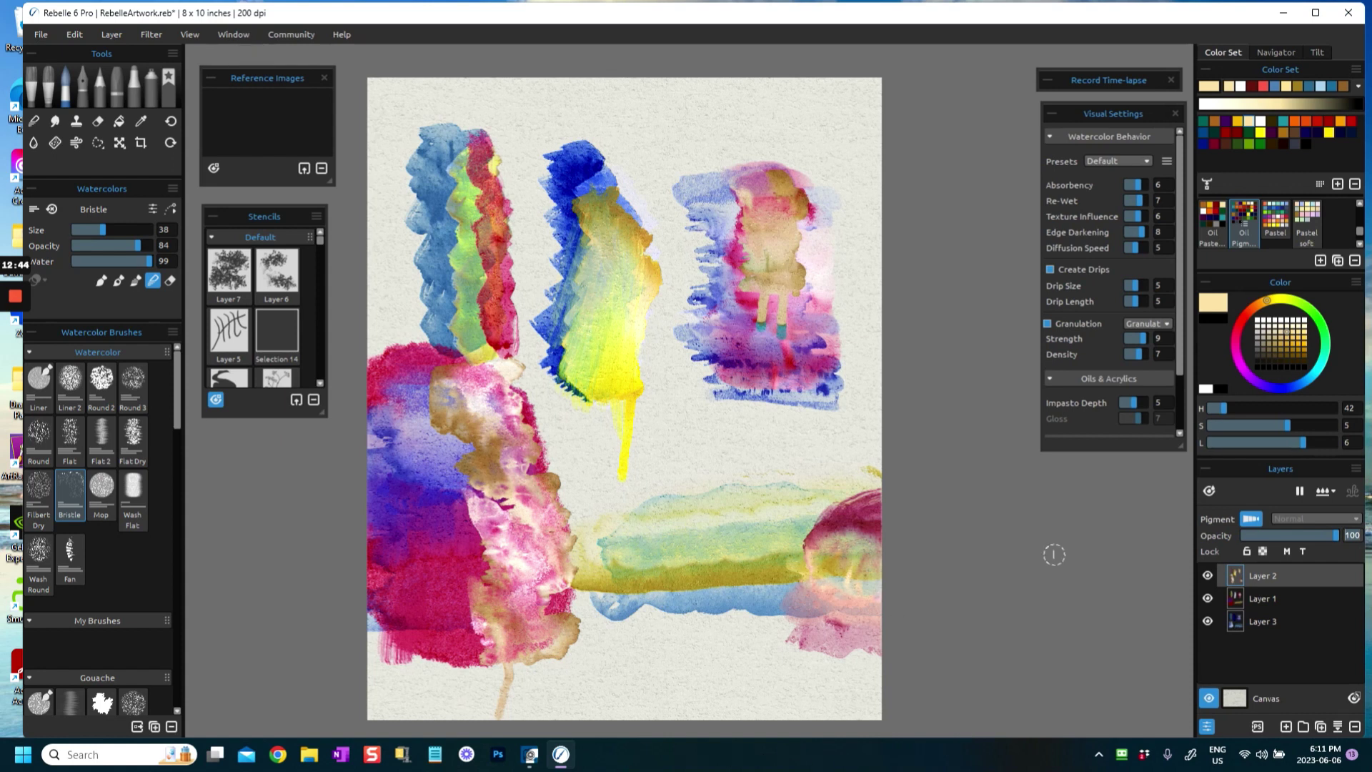
On Layer 3, paint periwinkle blue (hue 227, saturation 5) at lightness 6 and 5 over and below the blue edge of the band.
{"action": "left_click", "coordinate": [1236, 624]}
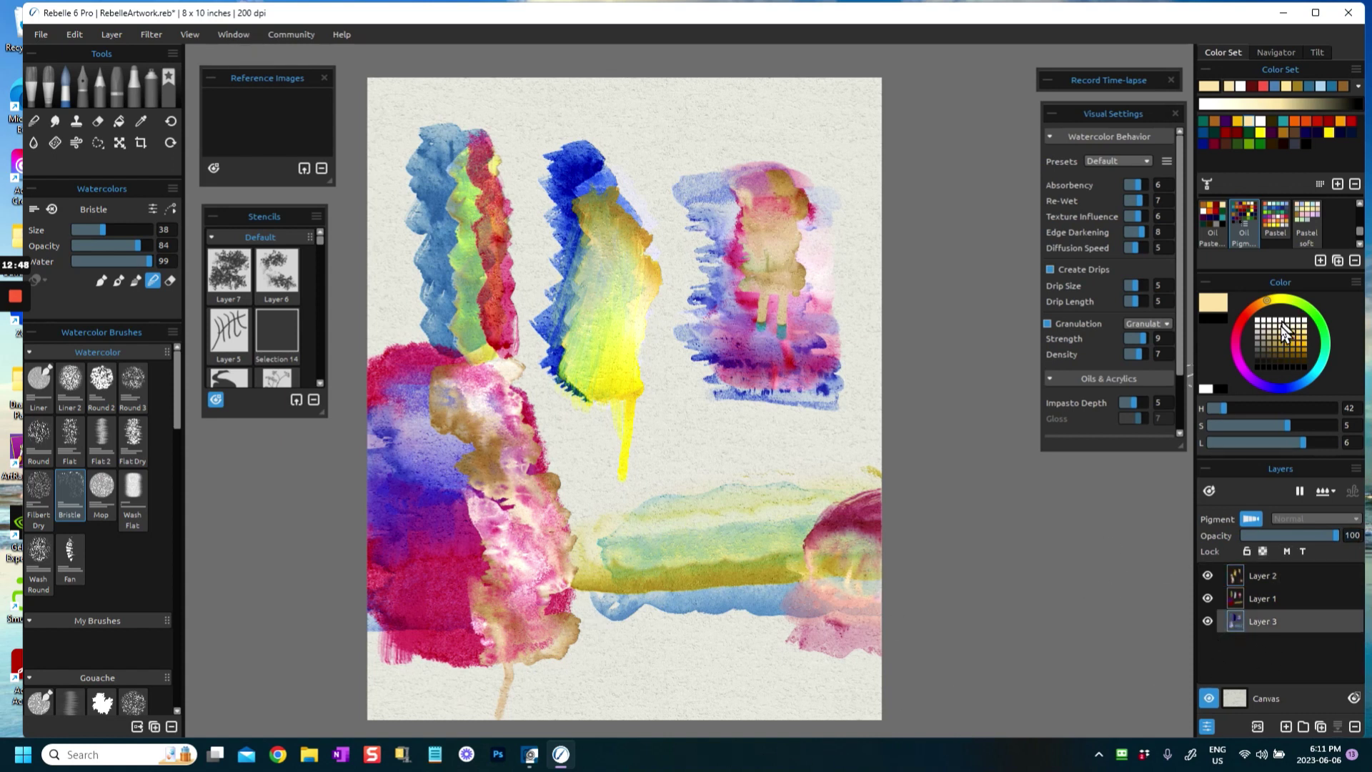
{"action": "left_click_drag", "start_coordinate": [1313, 382], "coordinate": [1294, 395]}
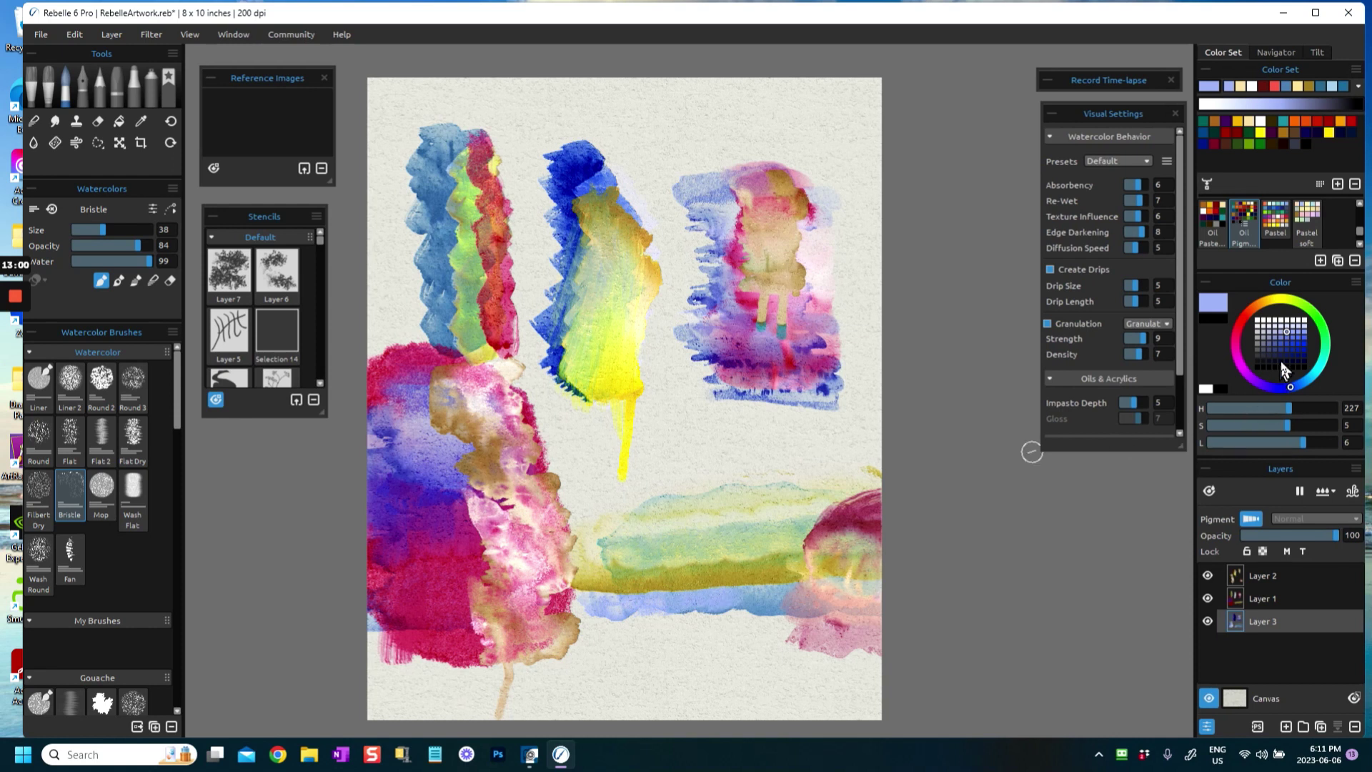
{"action": "left_click", "coordinate": [1288, 341]}
{"action": "left_click_drag", "start_coordinate": [607, 618], "coordinate": [790, 616]}
{"action": "left_click_drag", "start_coordinate": [615, 634], "coordinate": [786, 629]}
{"action": "left_click_drag", "start_coordinate": [610, 636], "coordinate": [775, 630]}
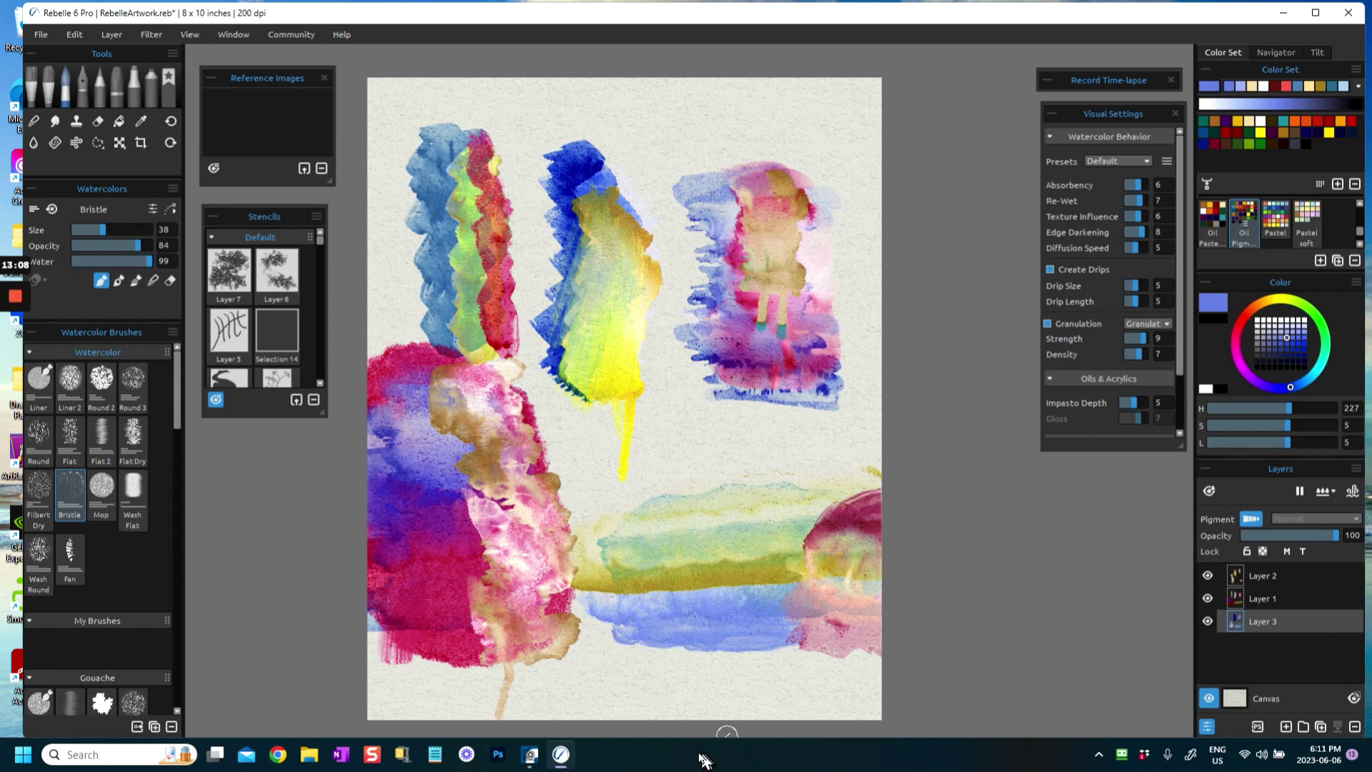
{"action": "mouse_move", "coordinate": [580, 623]}
{"action": "left_mouse_down"}
{"action": "mouse_move", "coordinate": [661, 652]}
{"action": "mouse_move", "coordinate": [764, 647]}
{"action": "left_mouse_up"}
Paint pale blue (hue 227, saturation 3, lightness 7) into the lower periwinkle wash, and dry Layer 3.
{"action": "left_click", "coordinate": [1276, 328]}
{"action": "left_click_drag", "start_coordinate": [636, 646], "coordinate": [779, 613]}
{"action": "mouse_move", "coordinate": [654, 652]}
{"action": "left_mouse_down"}
{"action": "mouse_move", "coordinate": [743, 646]}
{"action": "mouse_move", "coordinate": [712, 650]}
{"action": "left_mouse_up"}
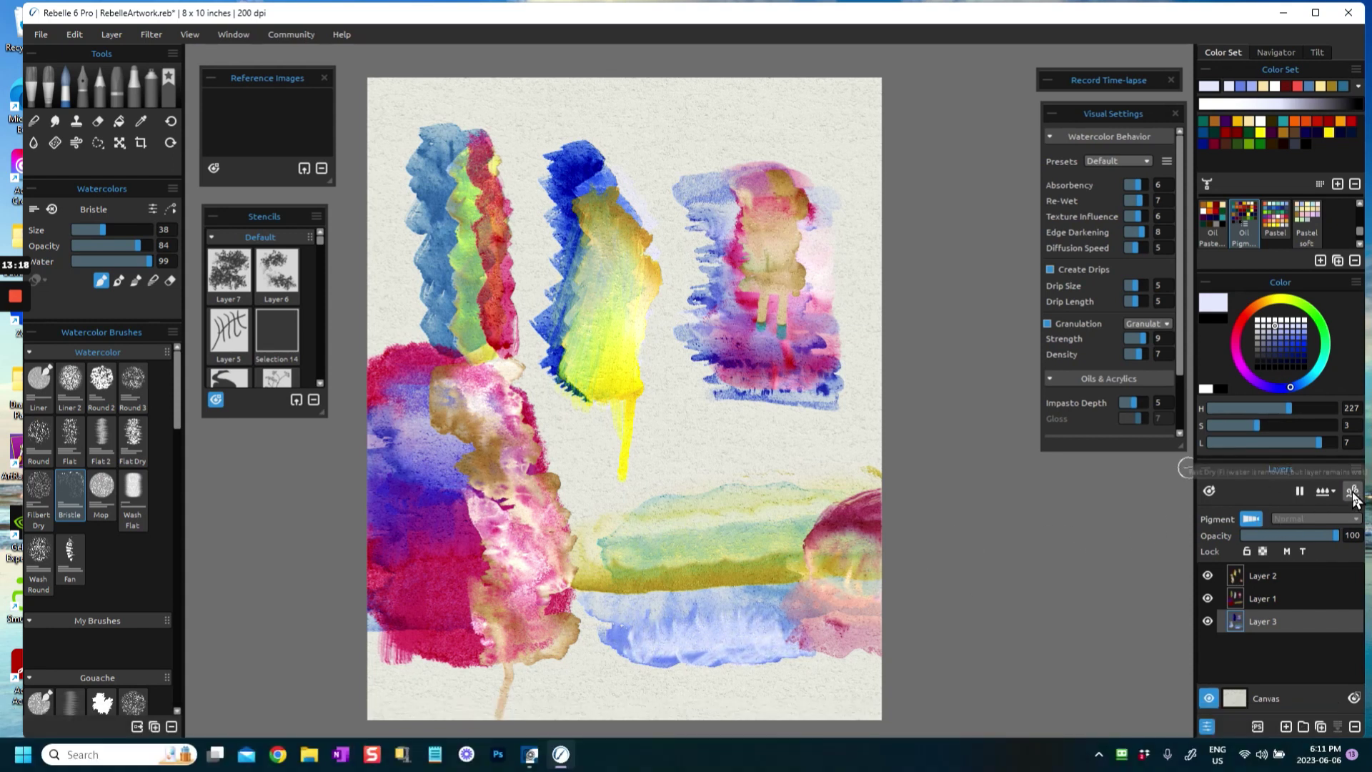
{"action": "left_click", "coordinate": [1350, 491]}
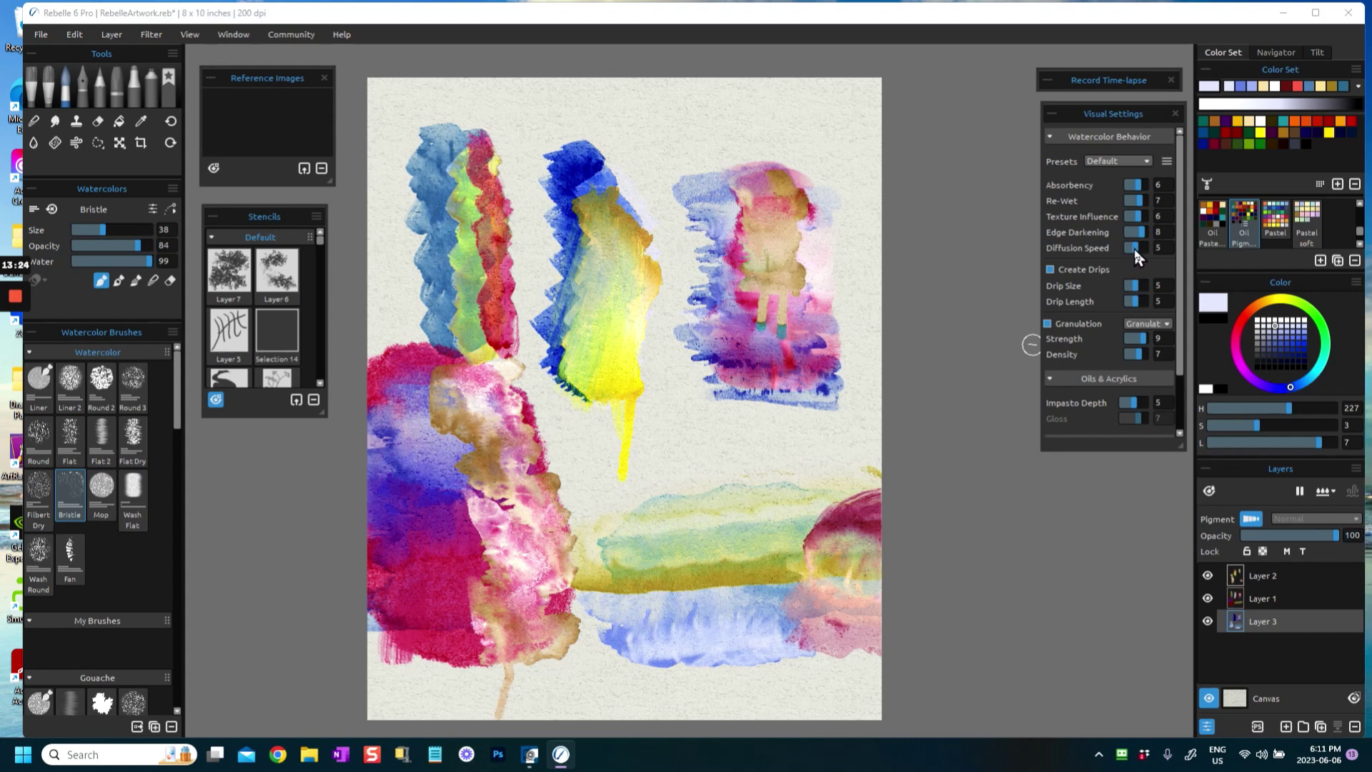
Set Diffusion Speed to 4 and paint yellow-green (hue 65, saturation 3, lightness 4) over the periwinkle wash on Layer 1, starting from the sampled olive.
{"action": "left_click", "coordinate": [1132, 247]}
{"action": "left_click", "coordinate": [1236, 598]}
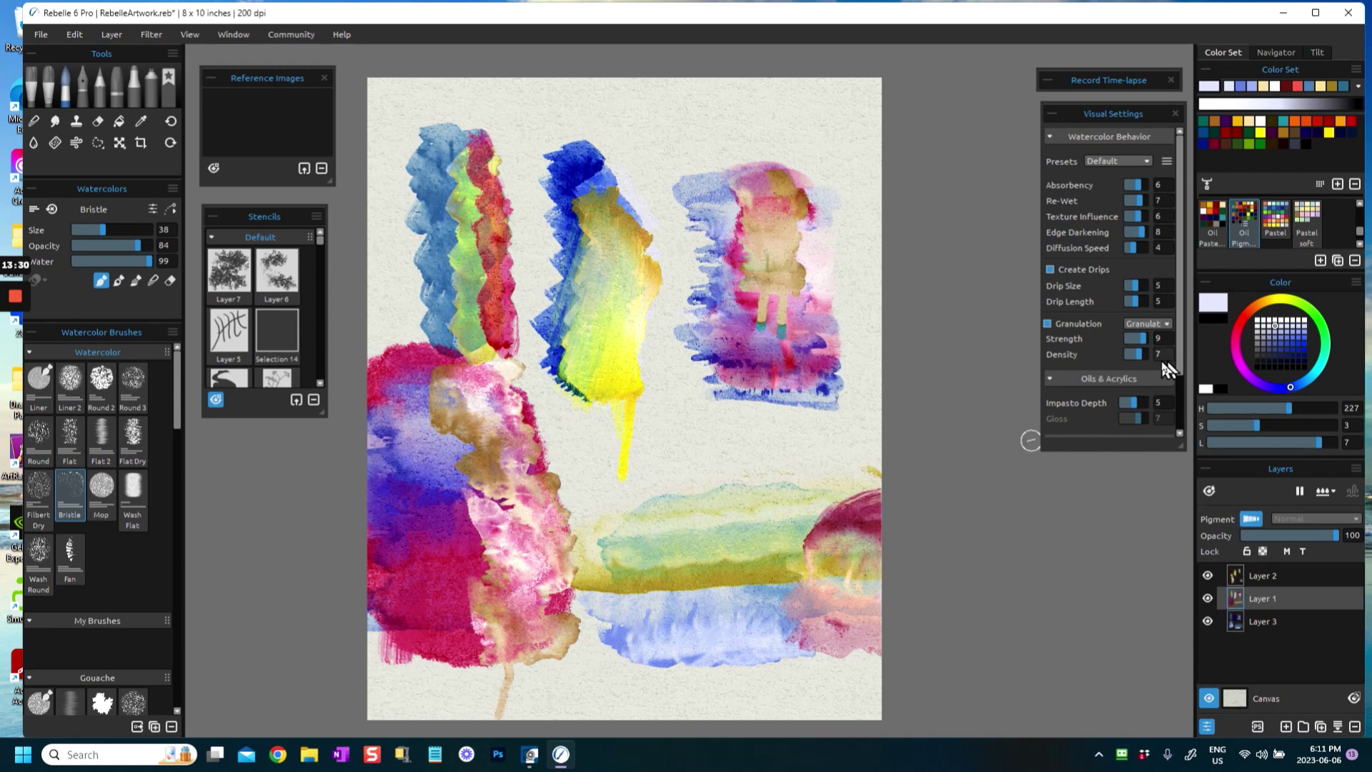
{"action": "key", "text": "i"}
{"action": "left_click", "coordinate": [738, 575]}
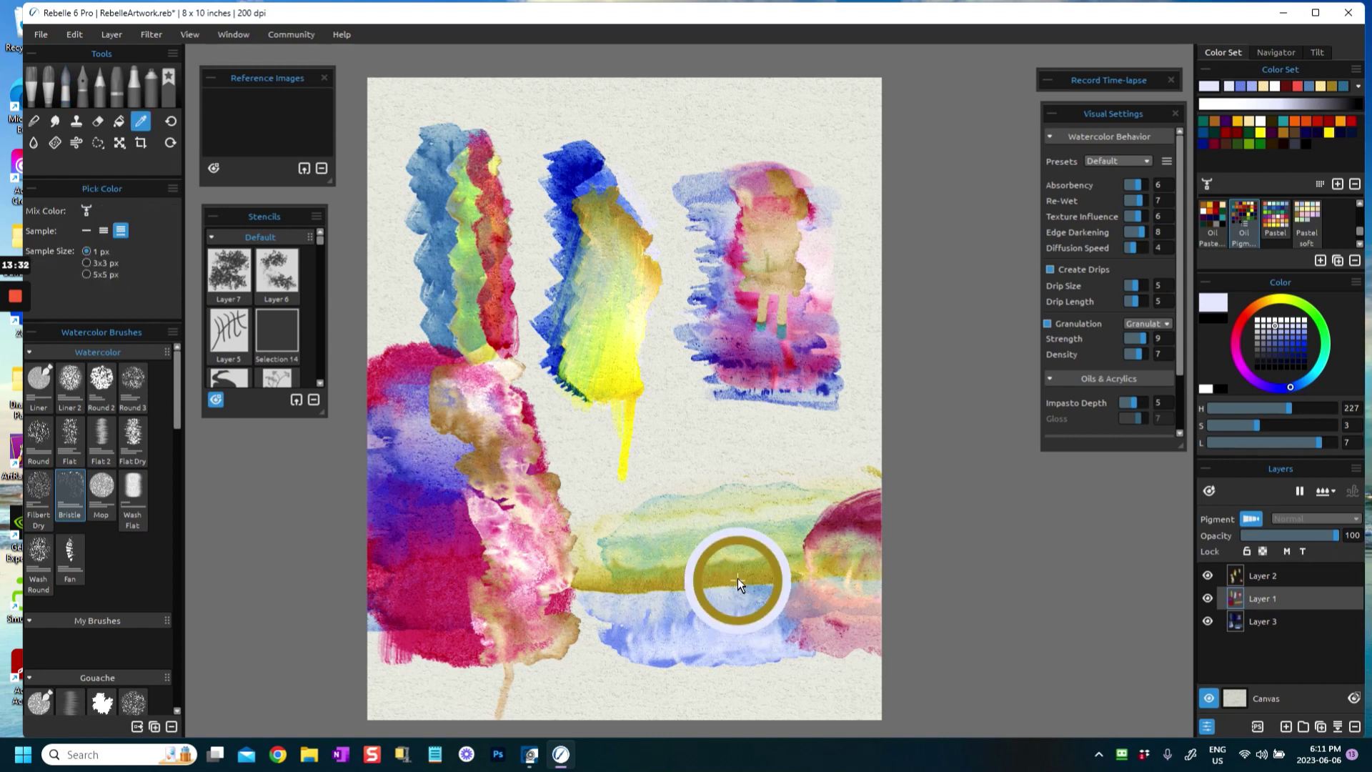
{"action": "mouse_move", "coordinate": [622, 635]}
{"action": "left_mouse_down"}
{"action": "mouse_move", "coordinate": [719, 634]}
{"action": "mouse_move", "coordinate": [598, 636]}
{"action": "mouse_move", "coordinate": [631, 622]}
{"action": "mouse_move", "coordinate": [611, 624]}
{"action": "mouse_move", "coordinate": [807, 619]}
{"action": "left_mouse_up"}
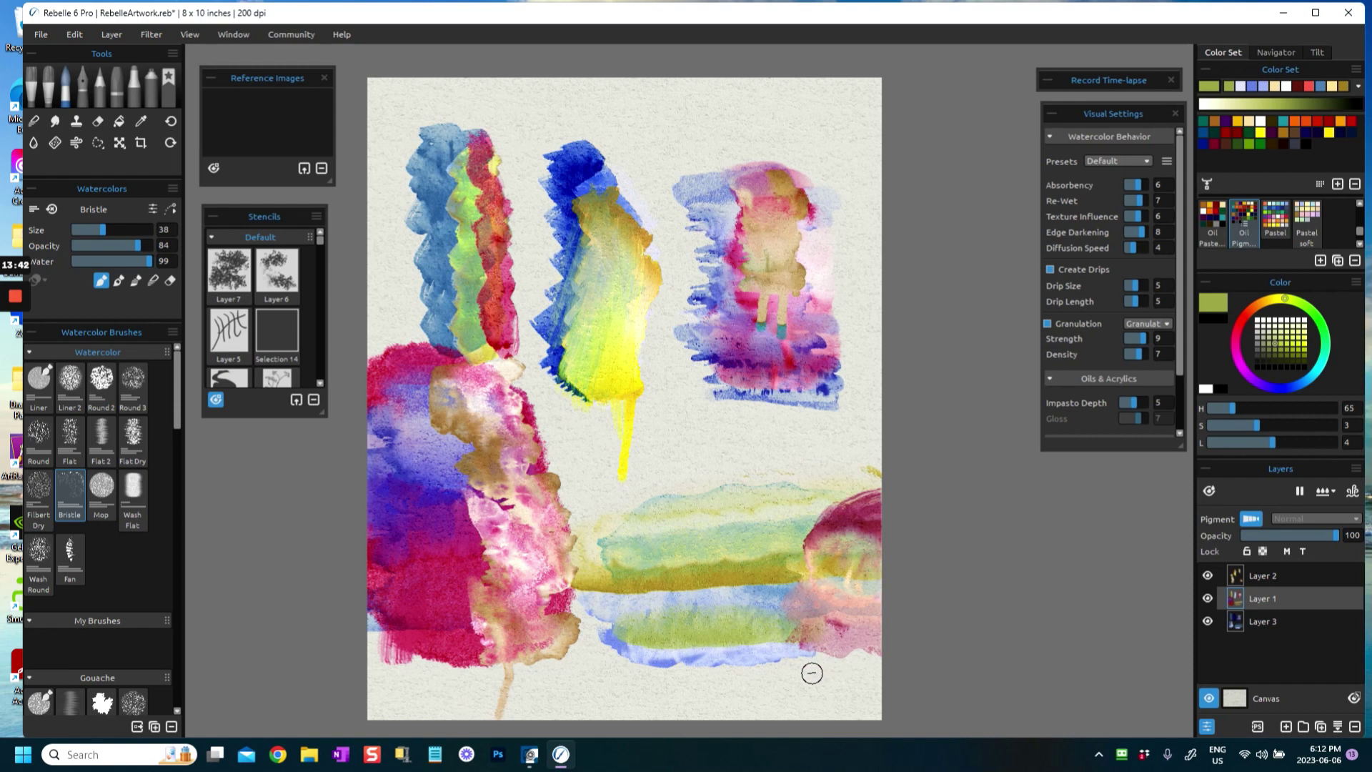
Wet Layer 1 and inspect the wet areas of Layers 1 and 3 with the Dry tool's Texture brush.
{"action": "left_click", "coordinate": [1326, 491]}
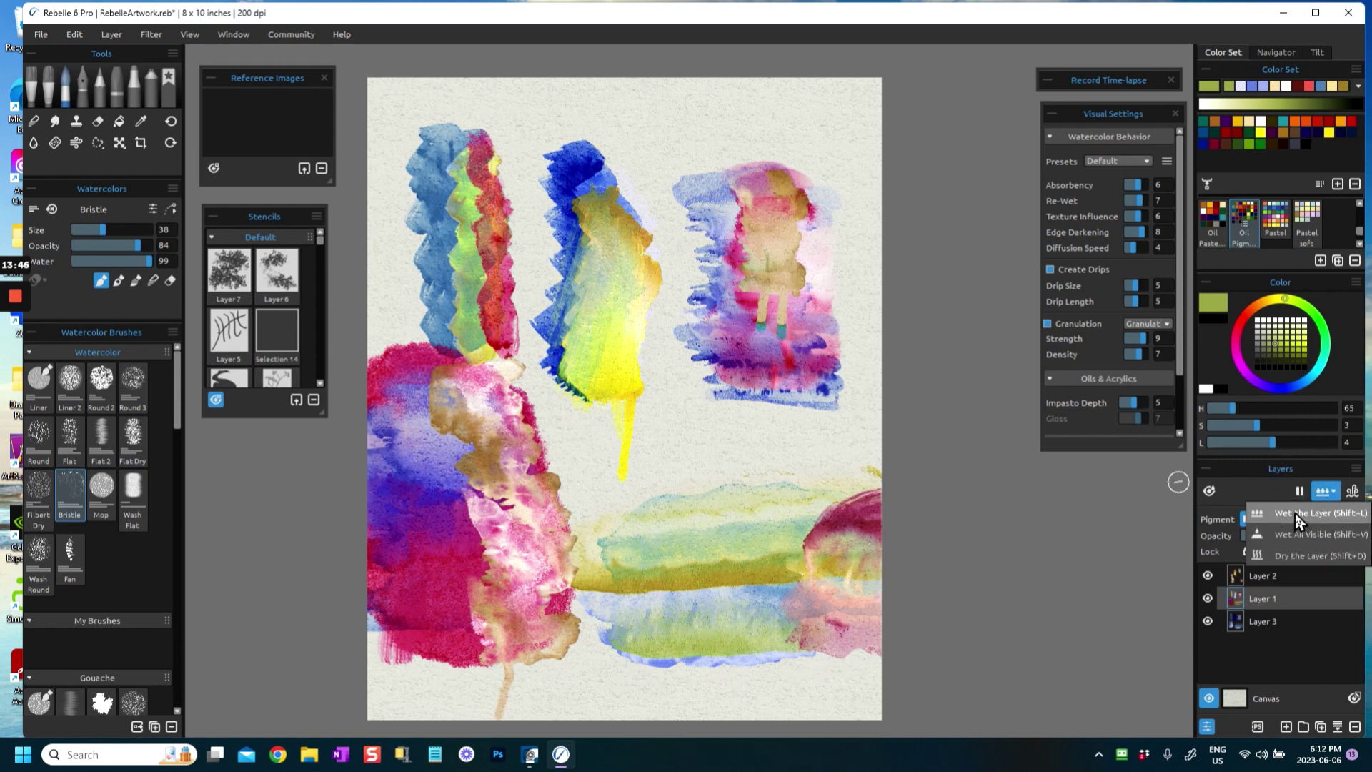
{"action": "left_click", "coordinate": [1296, 515]}
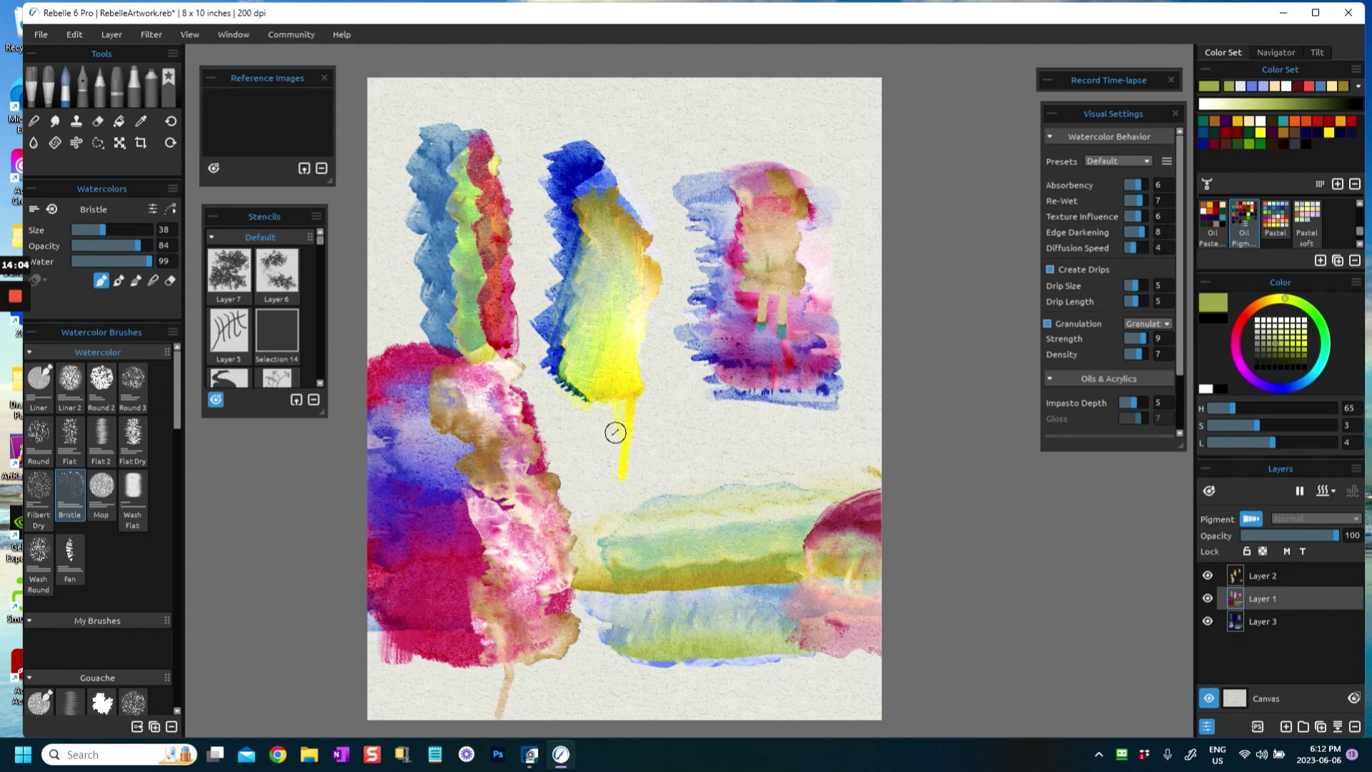
{"action": "left_click", "coordinate": [55, 143]}
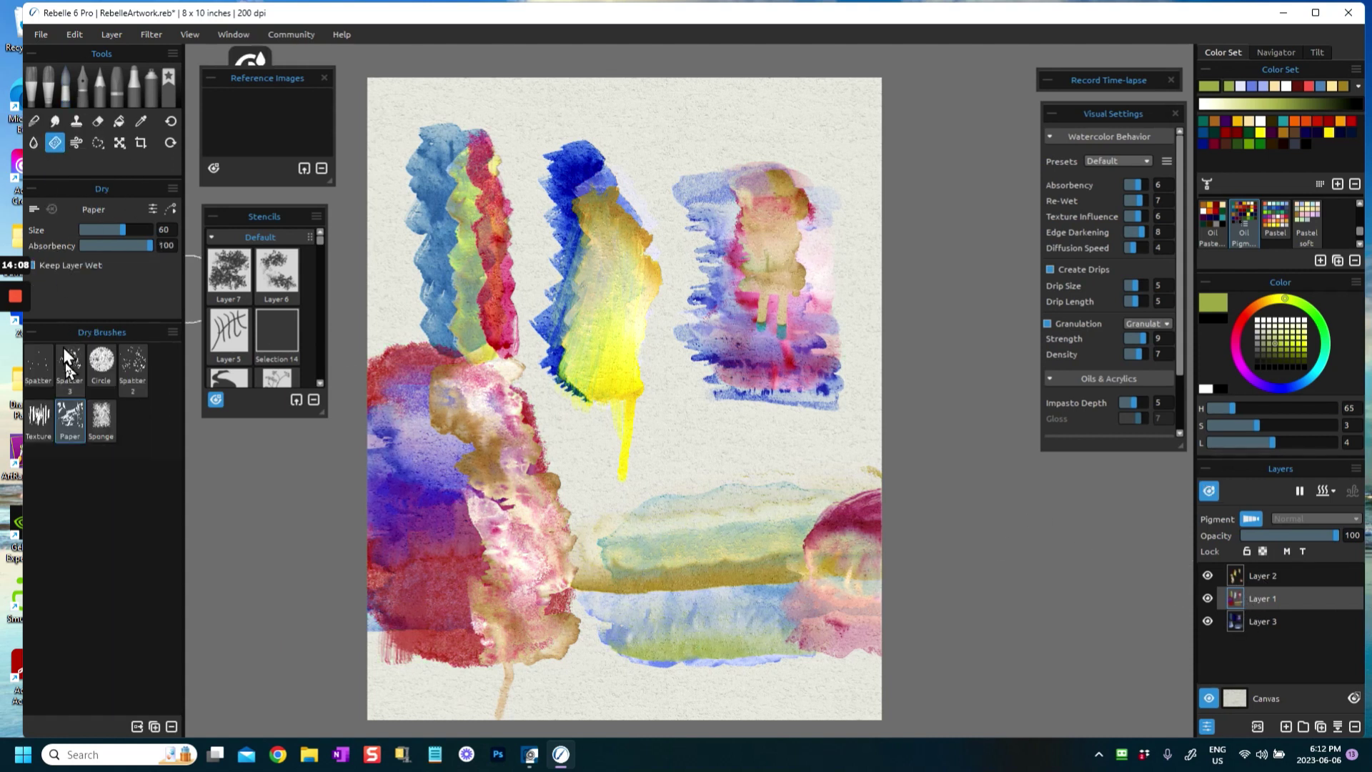
{"action": "left_click", "coordinate": [42, 418]}
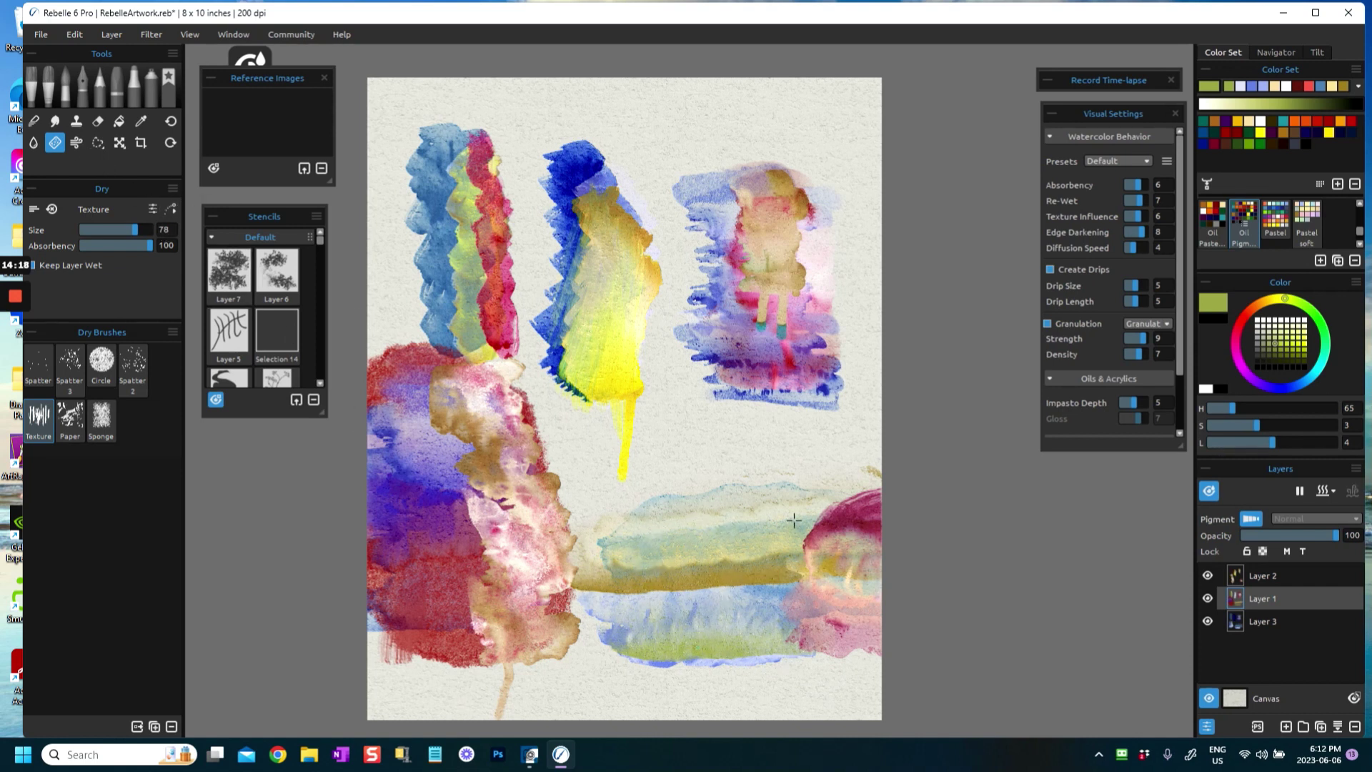
{"action": "left_click", "coordinate": [1232, 626]}
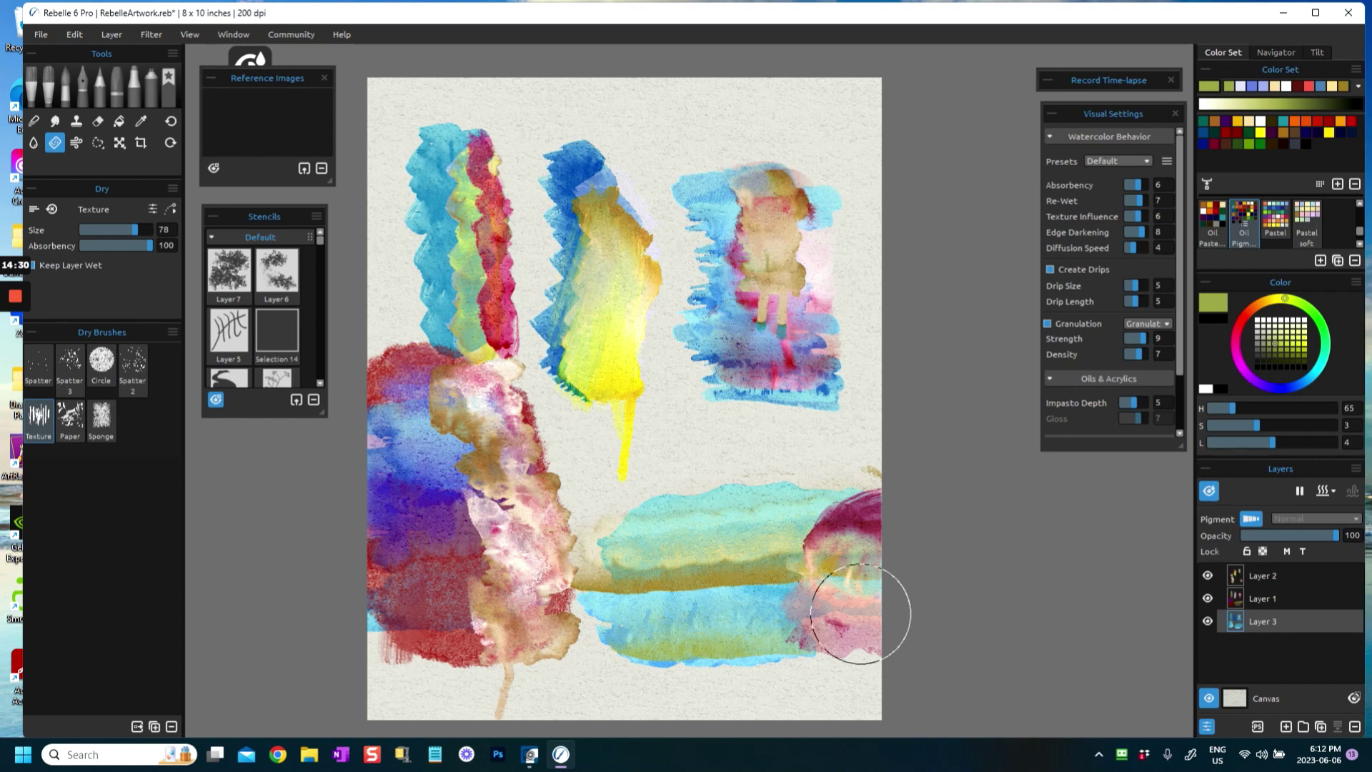
{"action": "left_click", "coordinate": [1261, 598]}
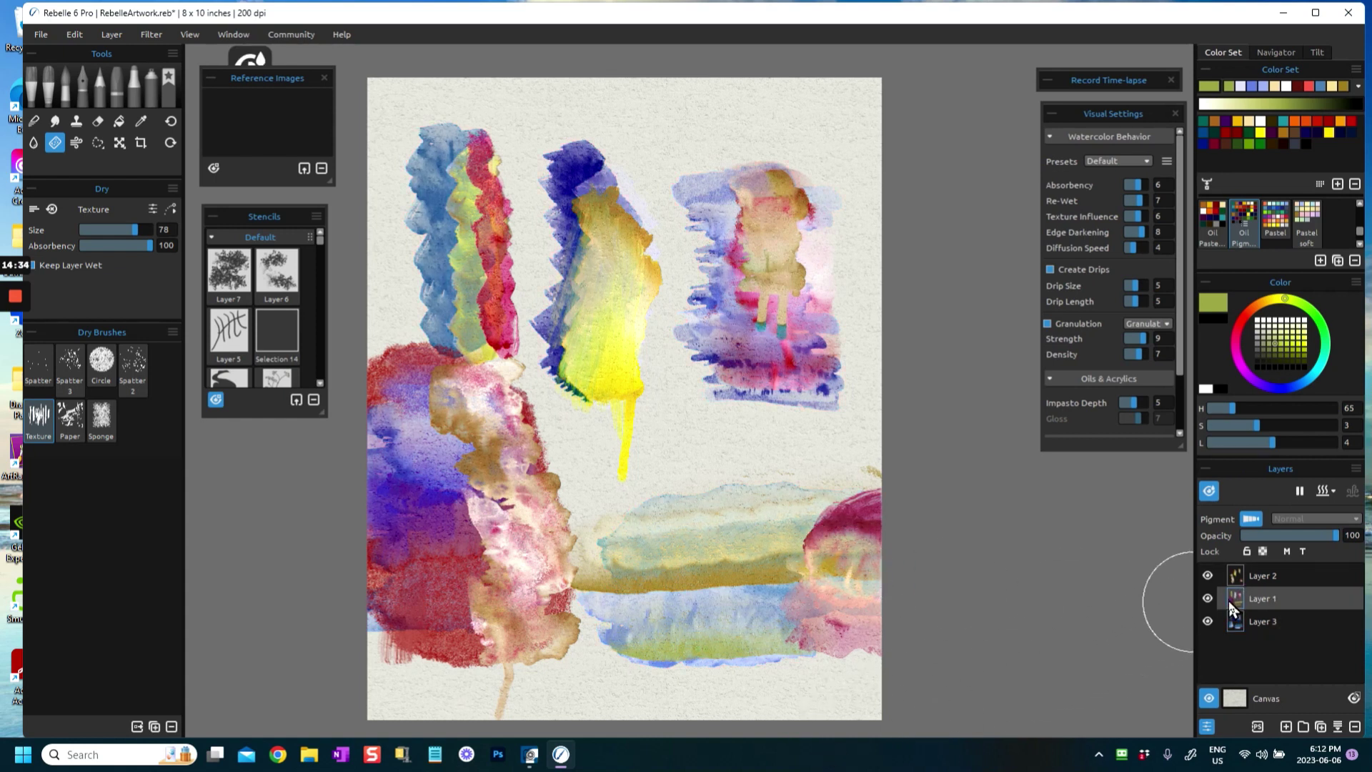
{"action": "left_click", "coordinate": [34, 143]}
{"action": "left_click", "coordinate": [55, 145]}
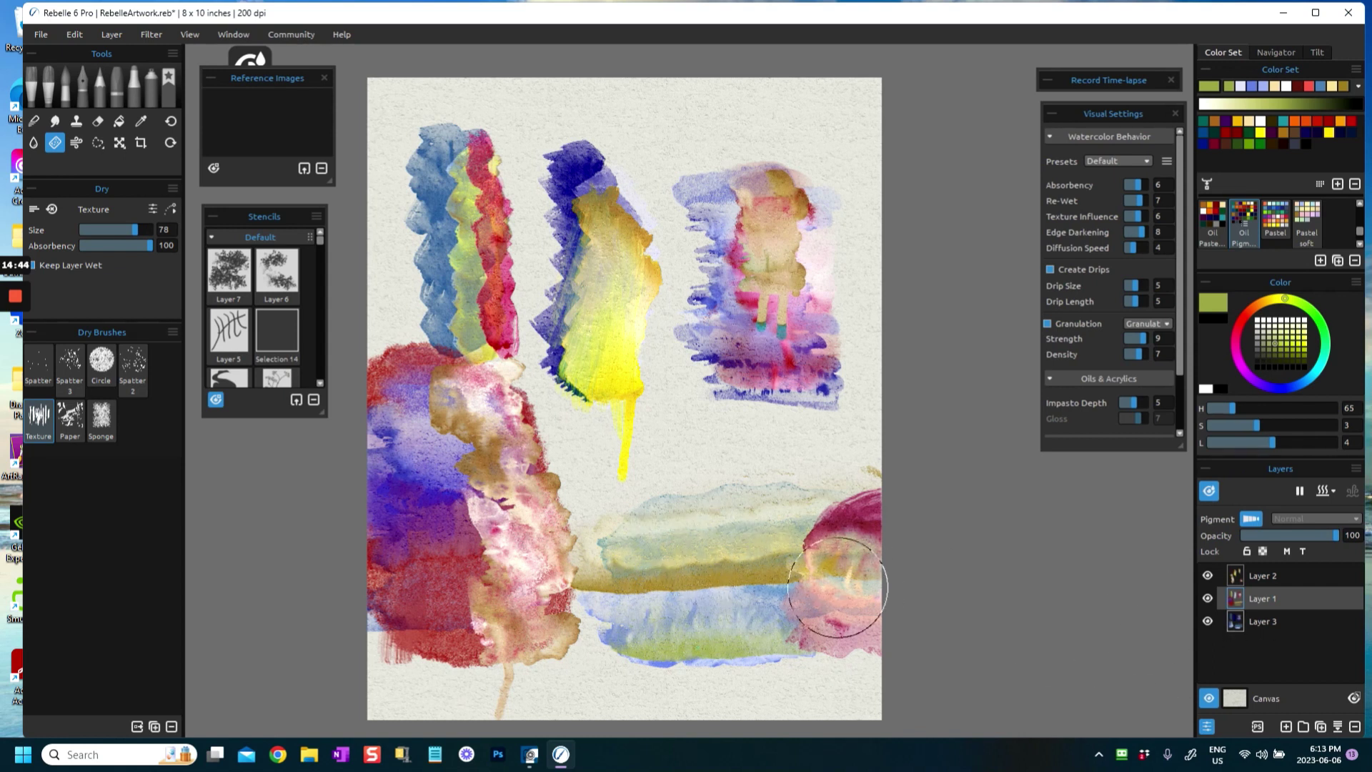
{"action": "left_click", "coordinate": [1233, 620]}
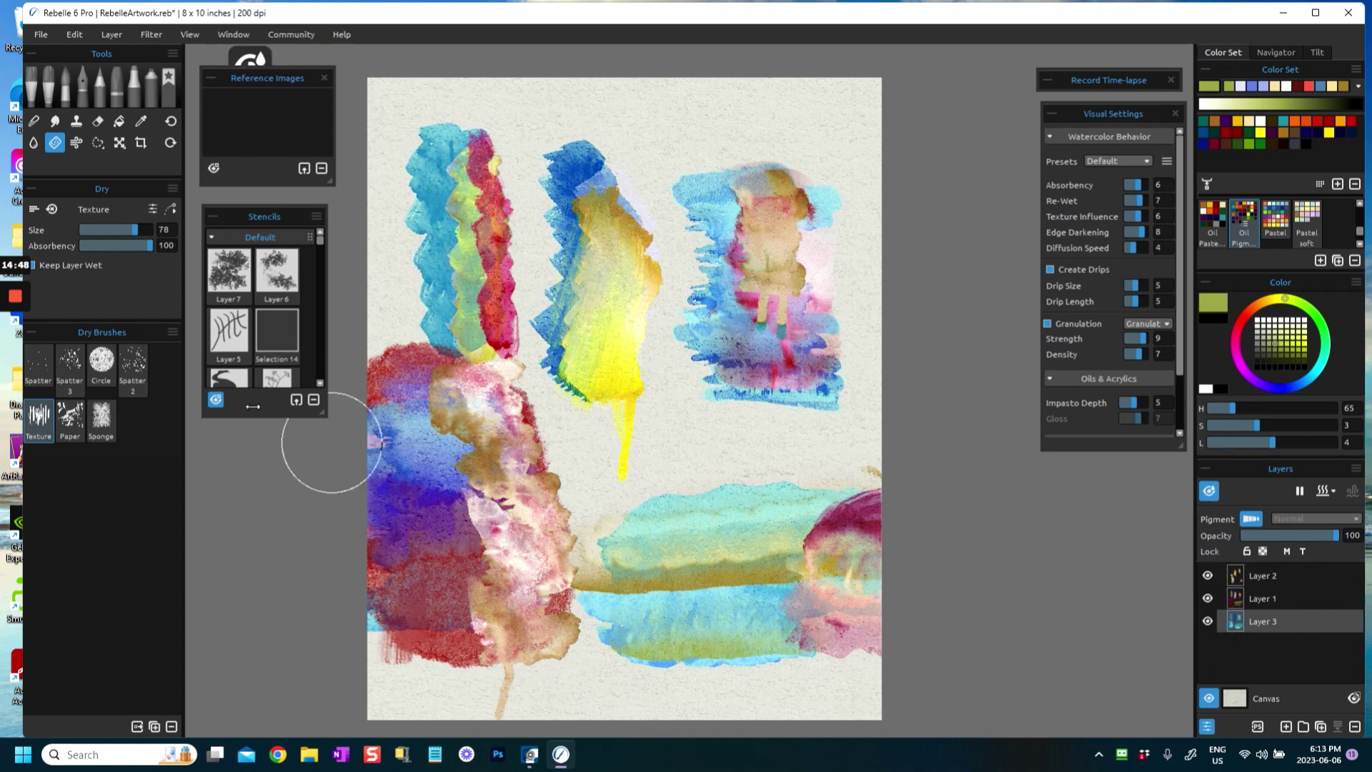
With the Bristle watercolor brush, paint dark brown (hue 47, saturation 4, lightness 1) along the green-ochre band on Layer 2, starting from sampled ochre.
{"action": "left_click", "coordinate": [66, 93]}
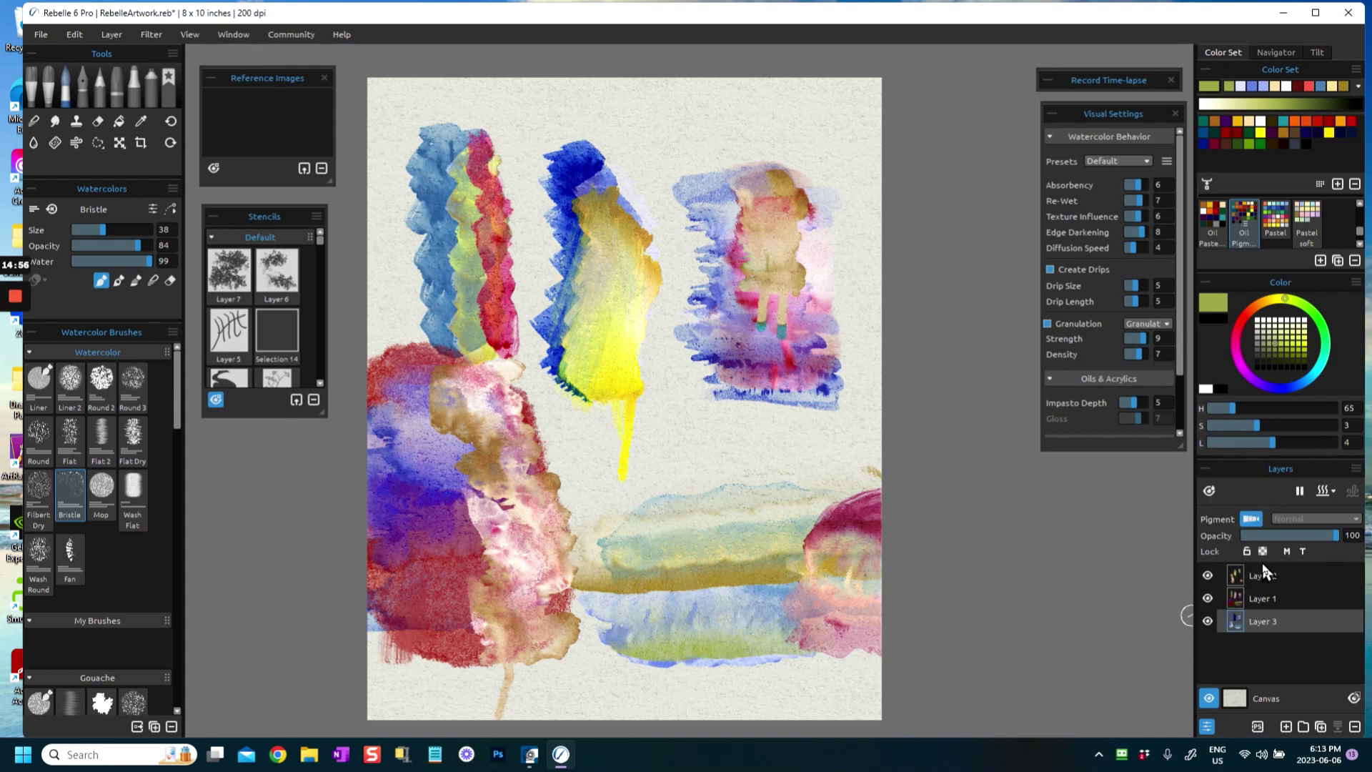
{"action": "left_click", "coordinate": [1233, 575]}
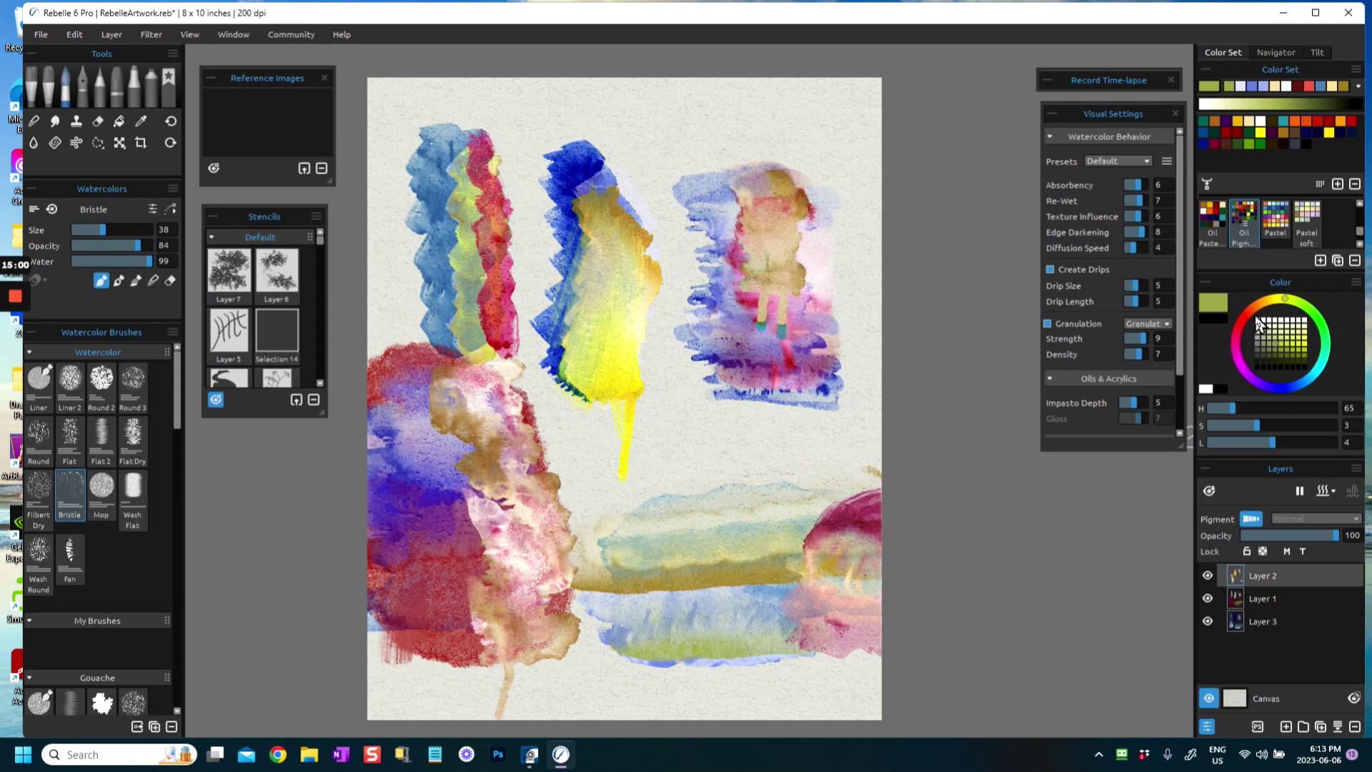
{"action": "key", "text": "i"}
{"action": "left_click_drag", "start_coordinate": [839, 569], "coordinate": [847, 568]}
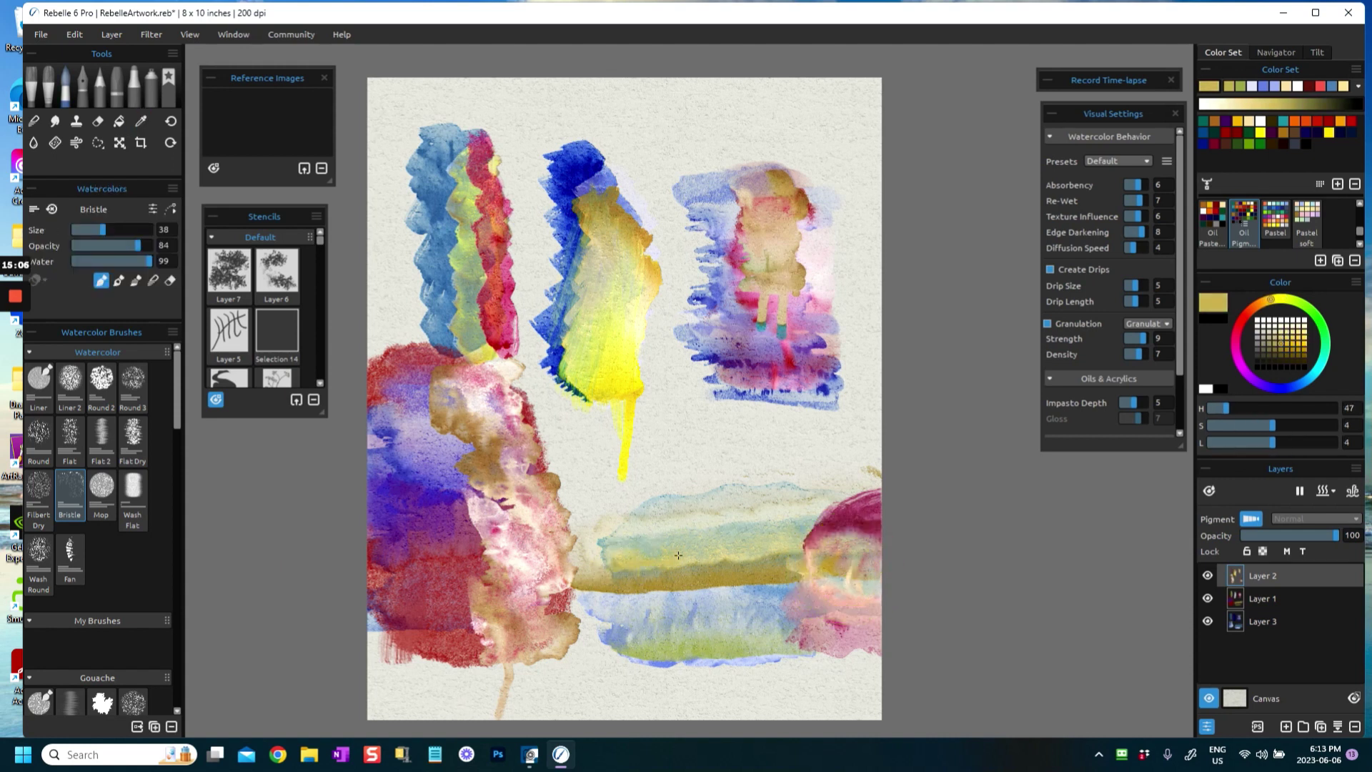
{"action": "left_click", "coordinate": [1280, 361]}
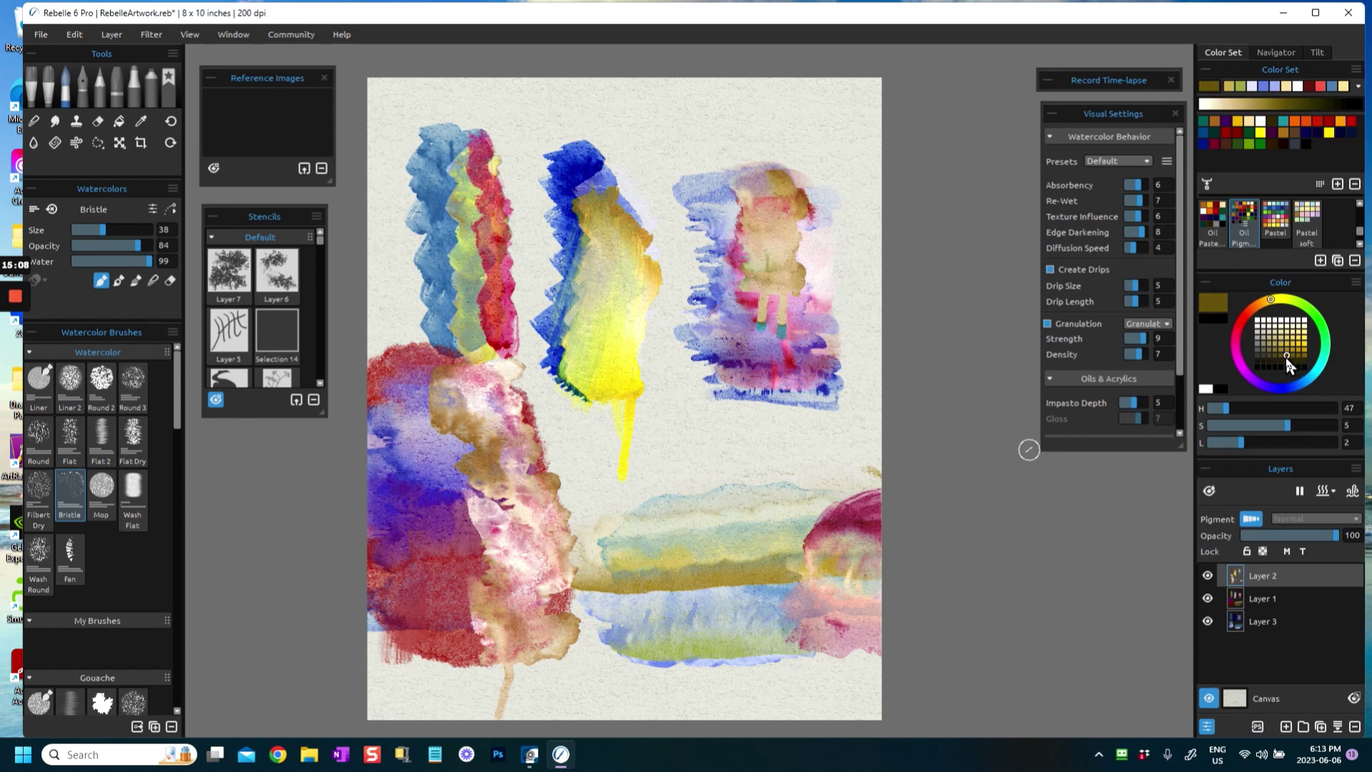
{"action": "left_click_drag", "start_coordinate": [620, 569], "coordinate": [823, 556]}
{"action": "left_click_drag", "start_coordinate": [596, 570], "coordinate": [583, 568]}
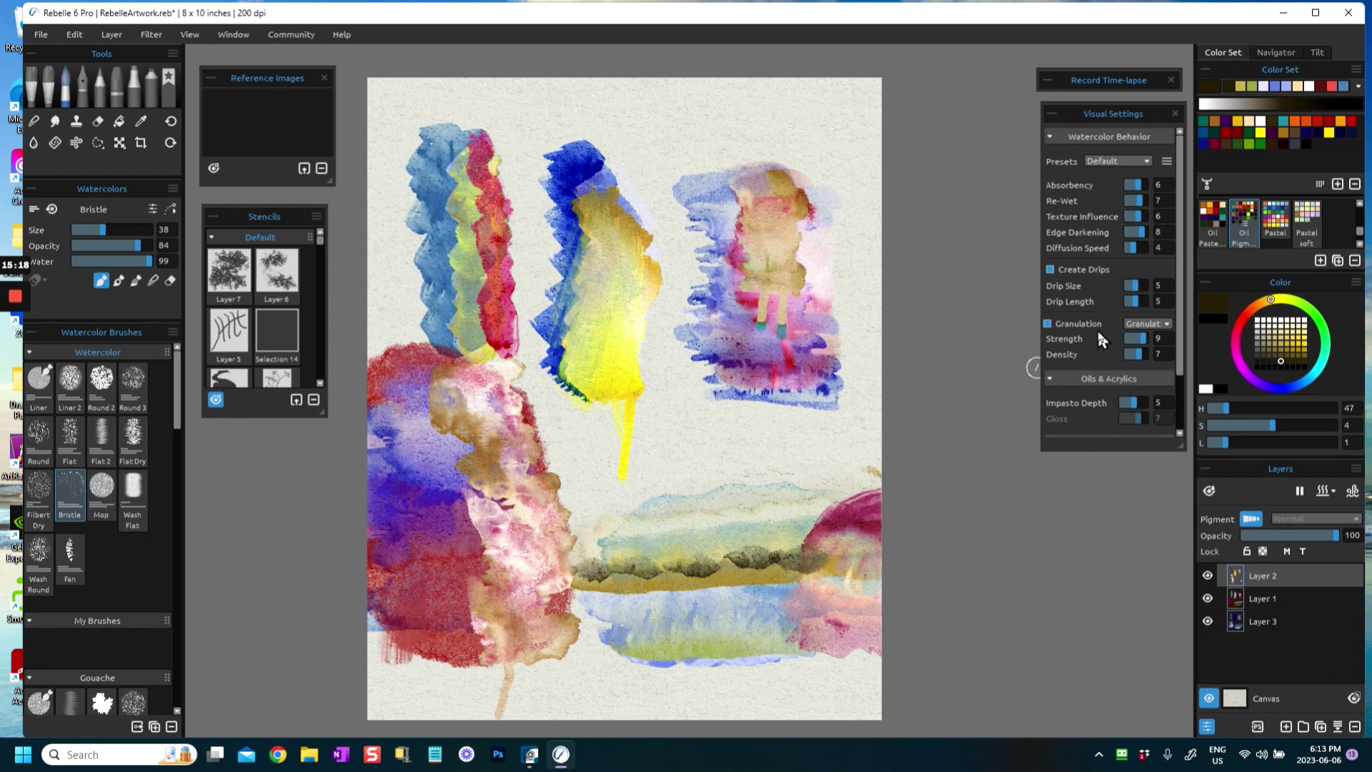
Dab off-white (hue 47, saturation 1, lightness 8) across the dark brown stroke on Layer 2.
{"action": "left_click", "coordinate": [1263, 320]}
{"action": "left_click_drag", "start_coordinate": [591, 567], "coordinate": [832, 554]}
{"action": "left_click", "coordinate": [646, 565]}
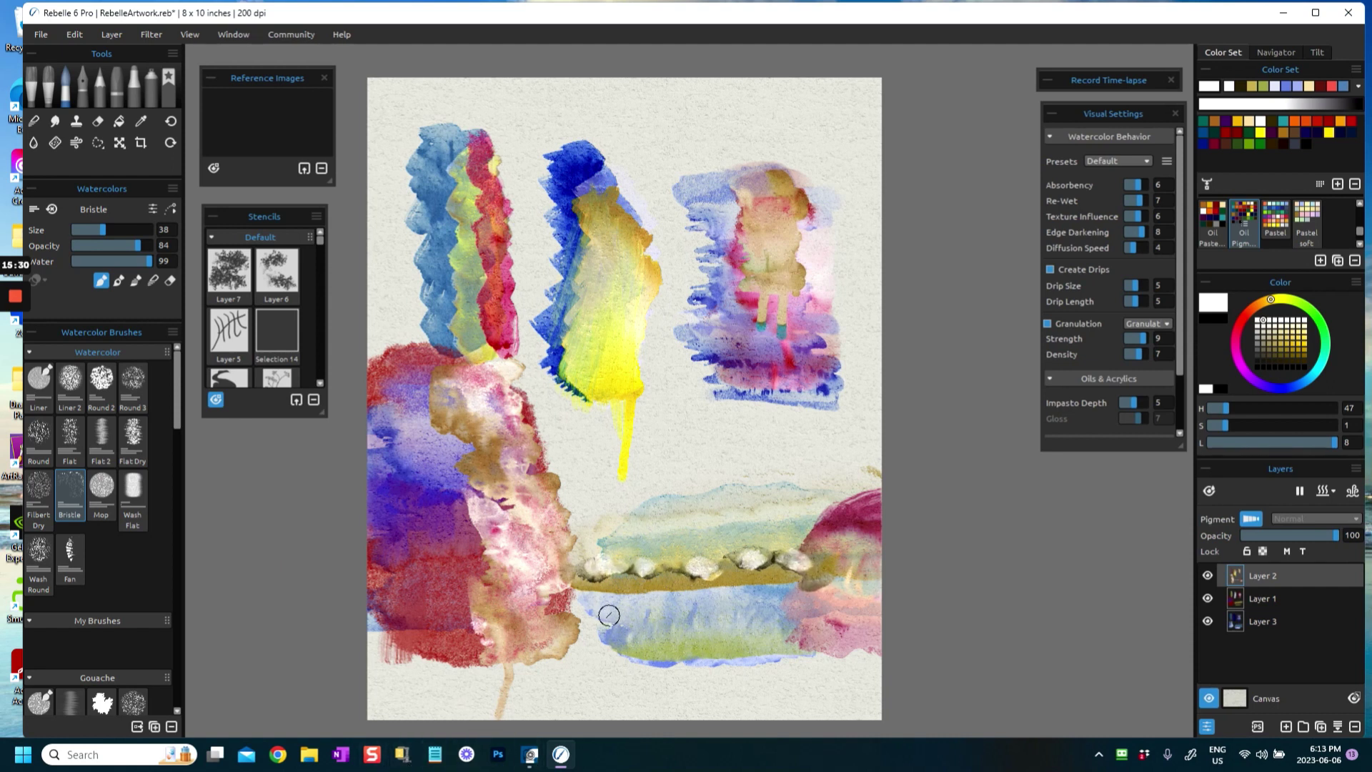
Blend the white and dark brown dabs into the band, and blend the drips and pink edge of the multicolored patch above on Layer 2.
{"action": "left_click", "coordinate": [152, 280]}
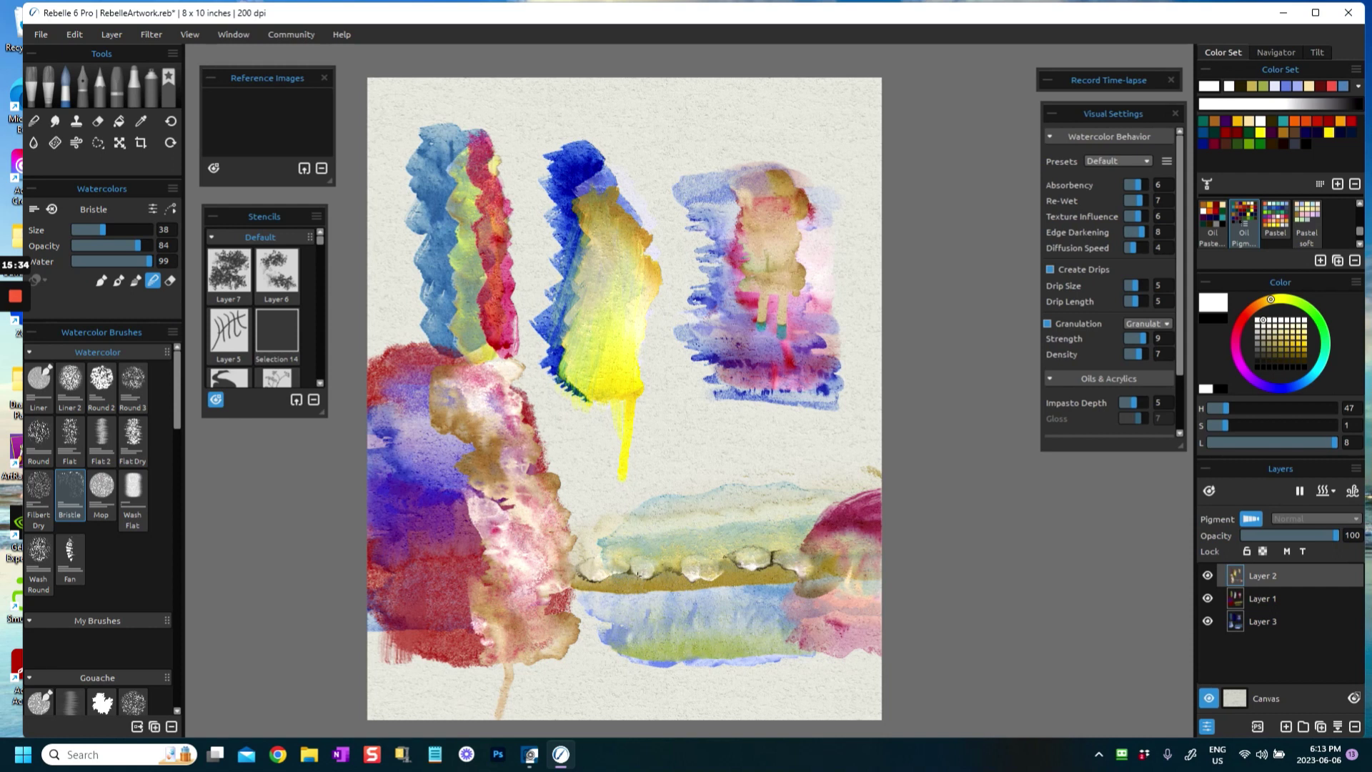
{"action": "mouse_move", "coordinate": [698, 575]}
{"action": "left_mouse_down"}
{"action": "mouse_move", "coordinate": [740, 551]}
{"action": "mouse_move", "coordinate": [819, 564]}
{"action": "left_mouse_up"}
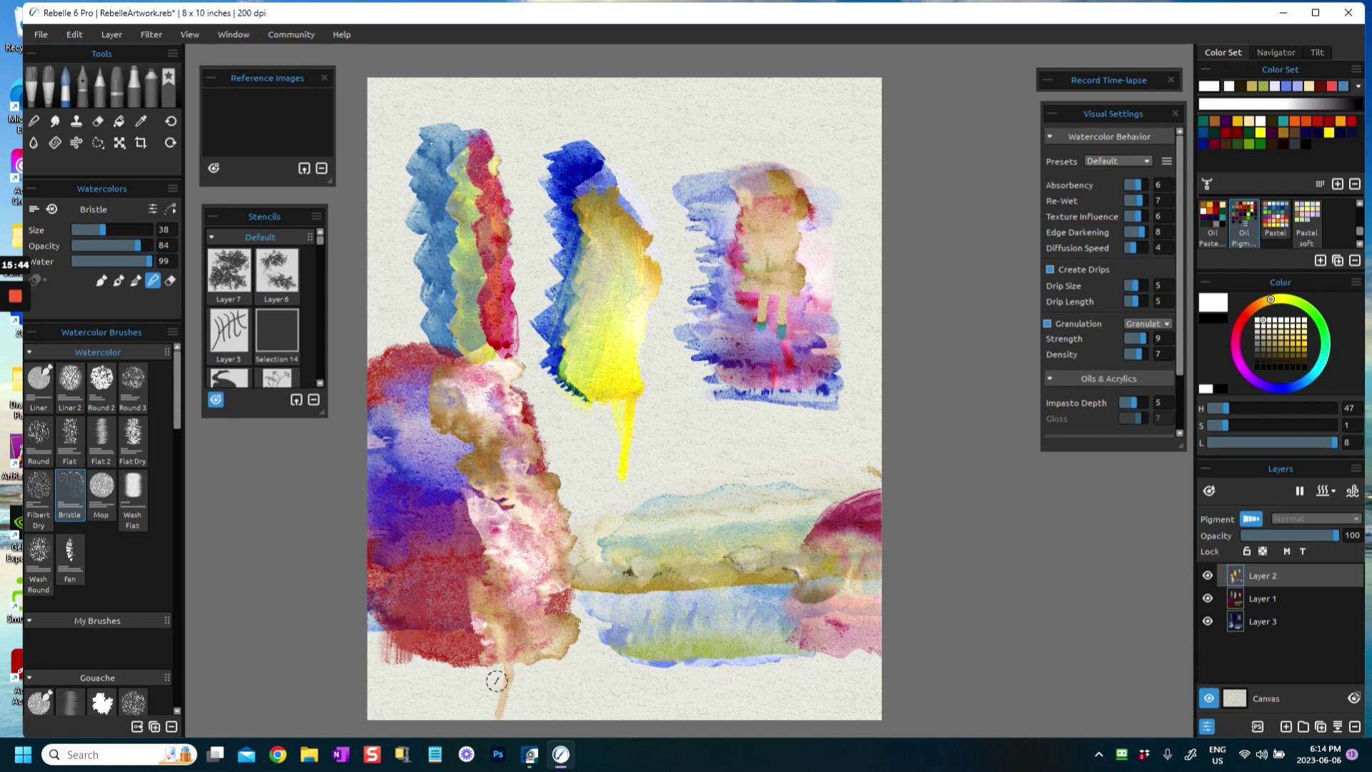
{"action": "left_click_drag", "start_coordinate": [777, 325], "coordinate": [795, 345]}
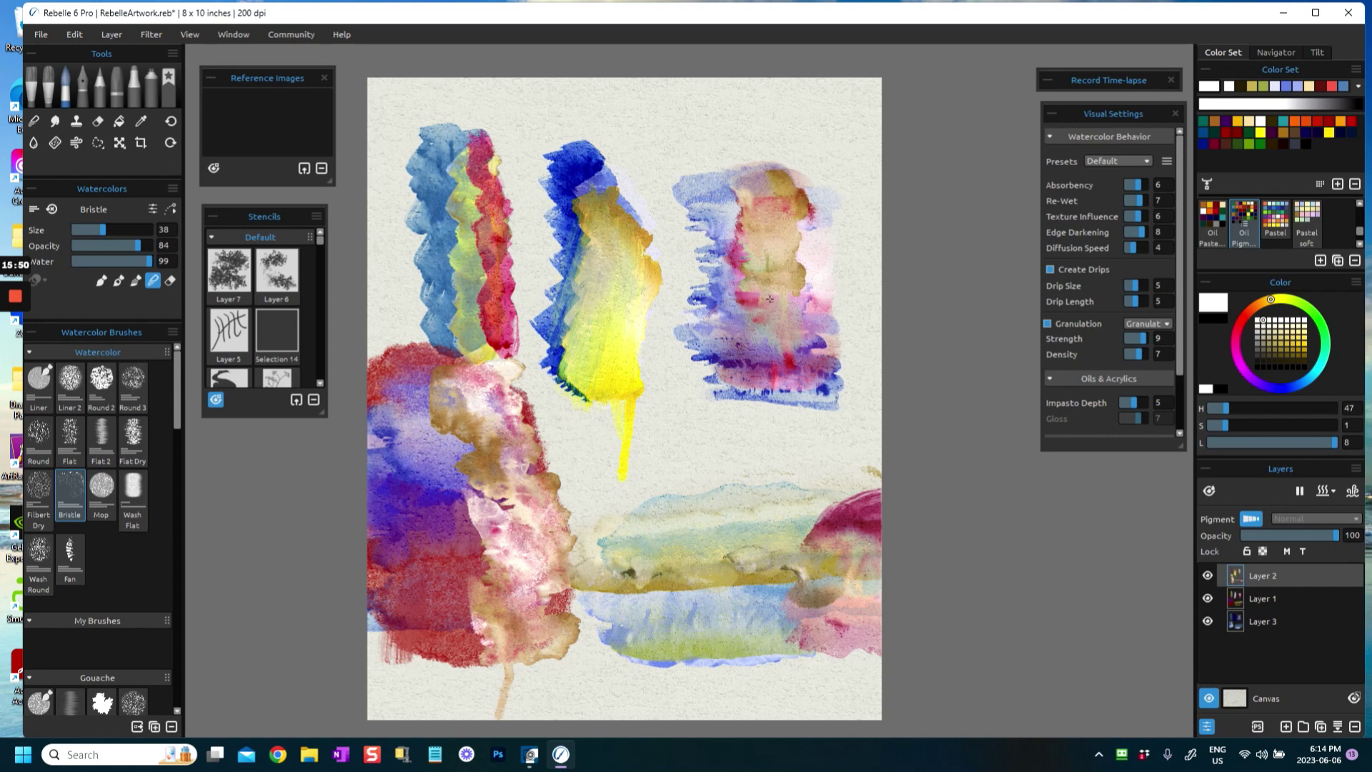
{"action": "left_click_drag", "start_coordinate": [733, 250], "coordinate": [762, 263]}
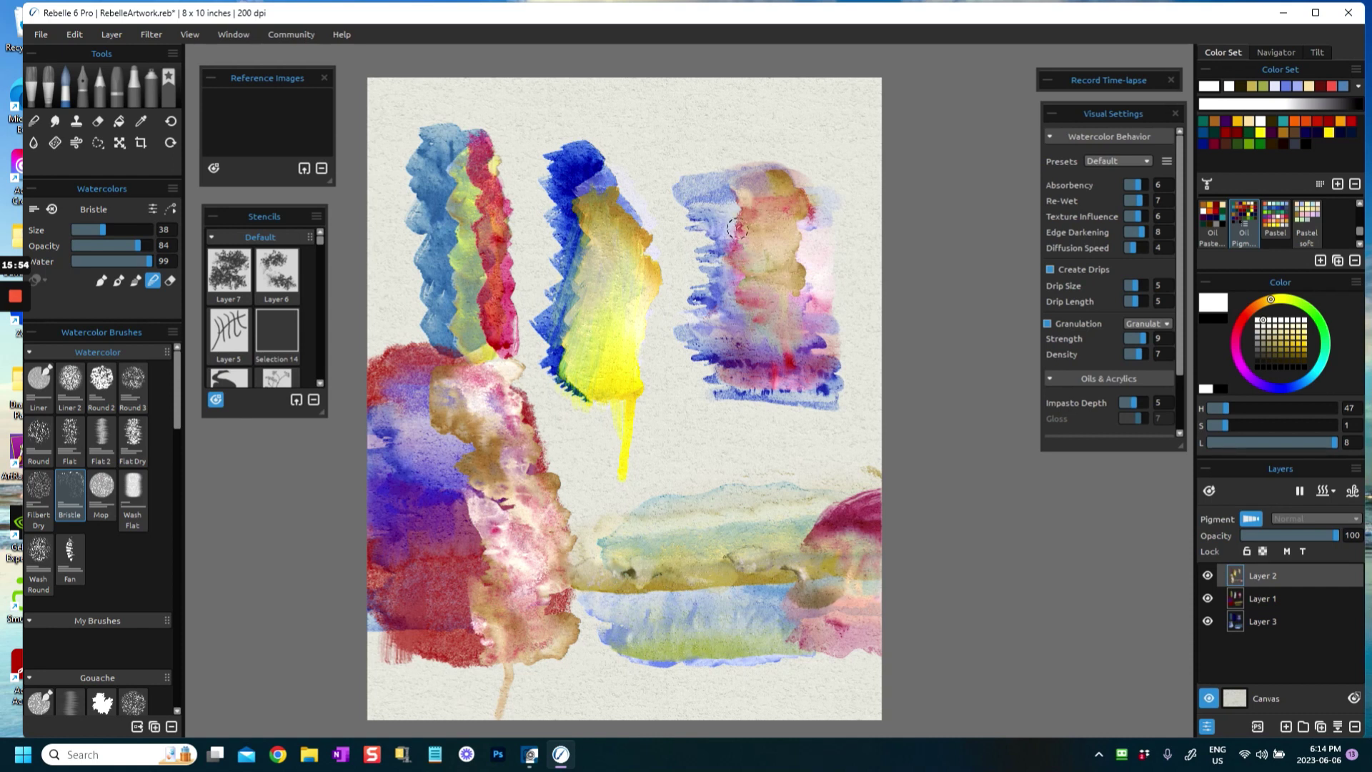
Sample blues from the multicolored patch and paint periwinkle (hue 224, saturation 4, lightness 5) over its upper blue edge on Layer 2.
{"action": "key", "text": "alt"}
{"action": "key", "text": "alt"}
{"action": "left_click", "coordinate": [710, 240], "text": "alt"}
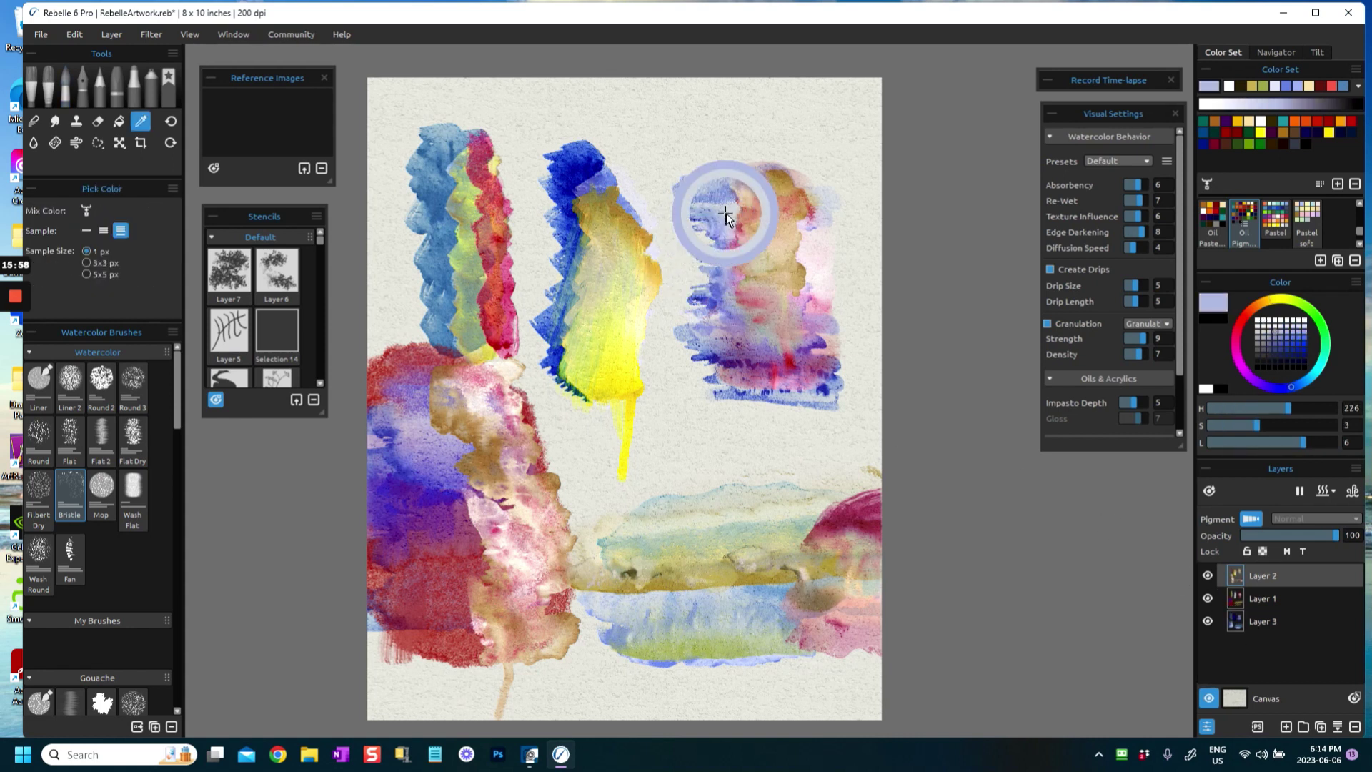
{"action": "left_click", "coordinate": [732, 203], "text": "alt"}
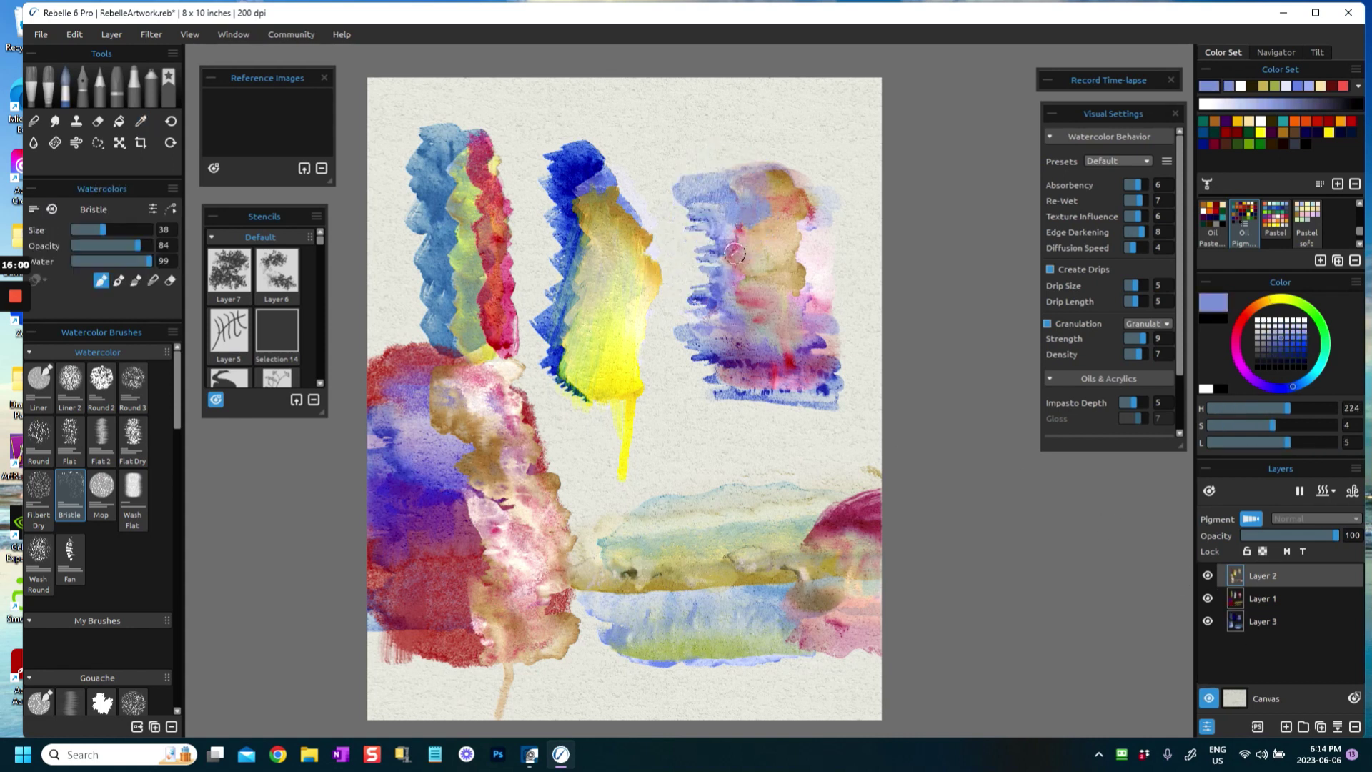